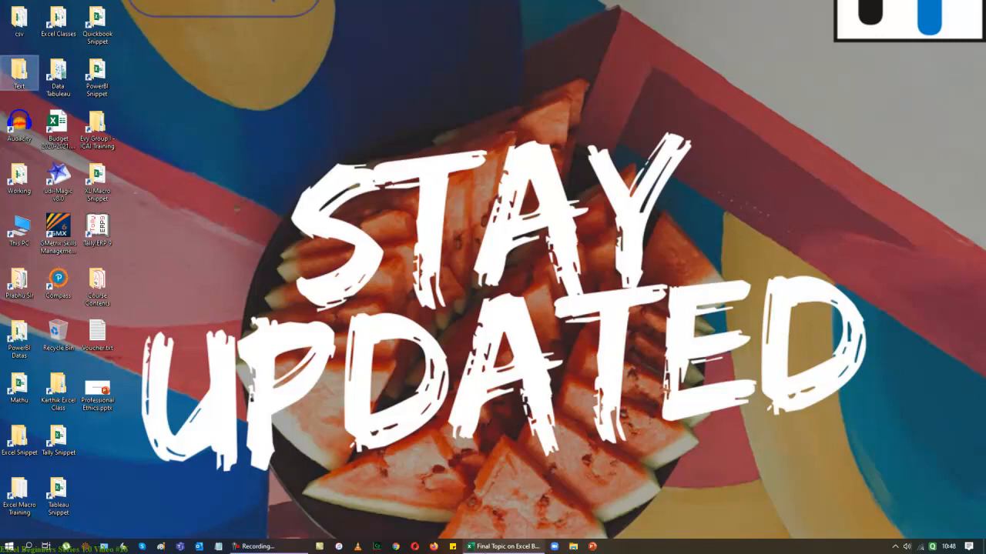
left_click(482, 546)
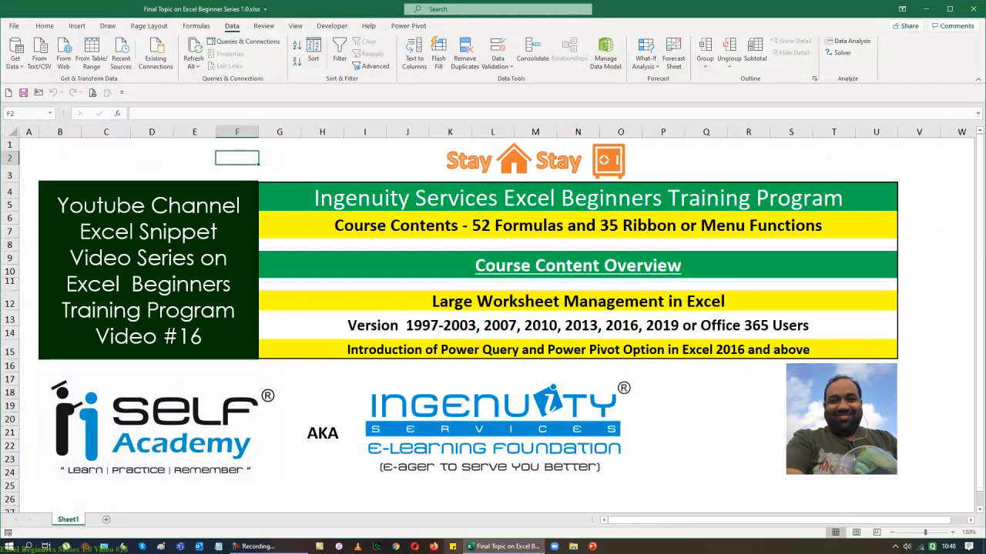
left_click(16, 60)
mouse_move(47, 85)
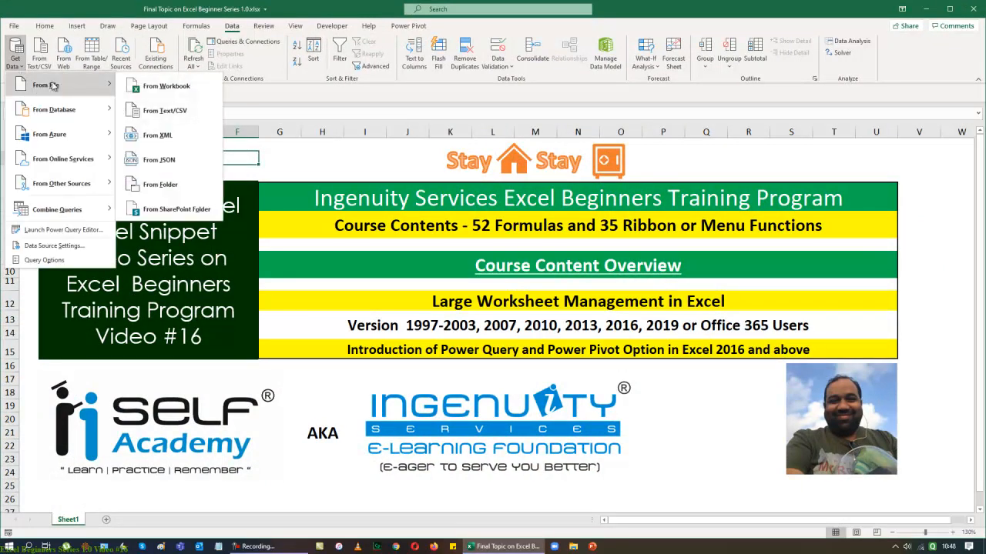
left_click(174, 184)
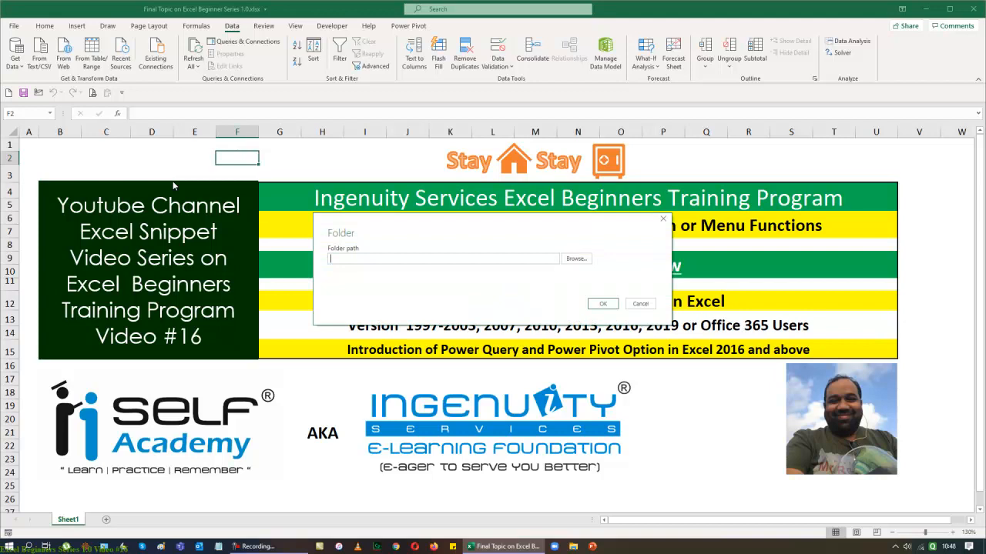
left_click(570, 260)
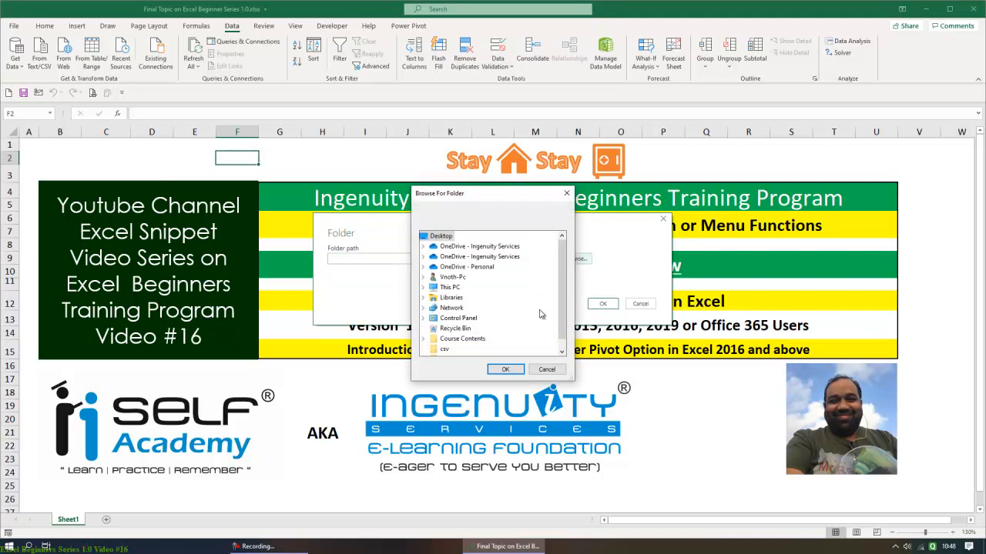
double_click(444, 349)
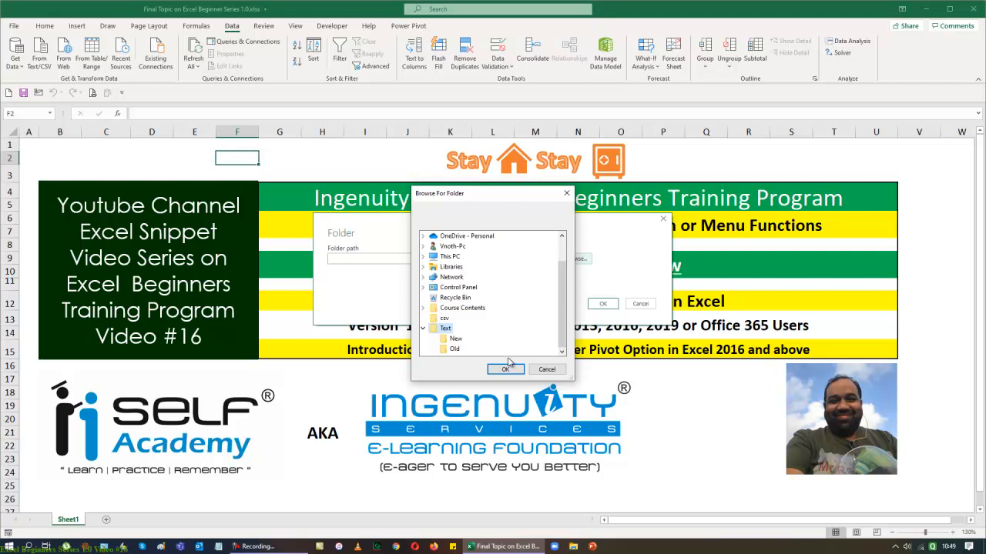
left_click(451, 350)
left_click(514, 372)
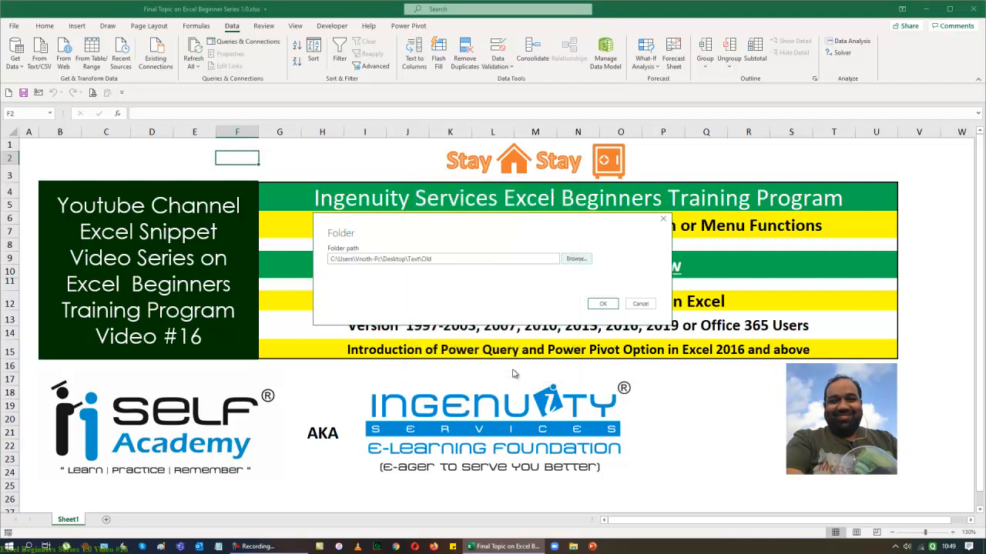
left_click(603, 304)
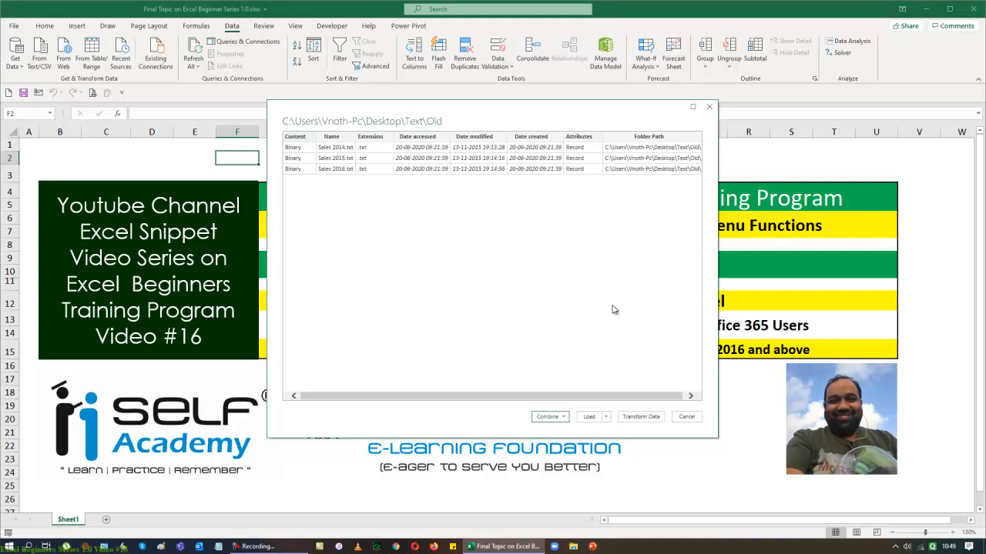
left_click(685, 417)
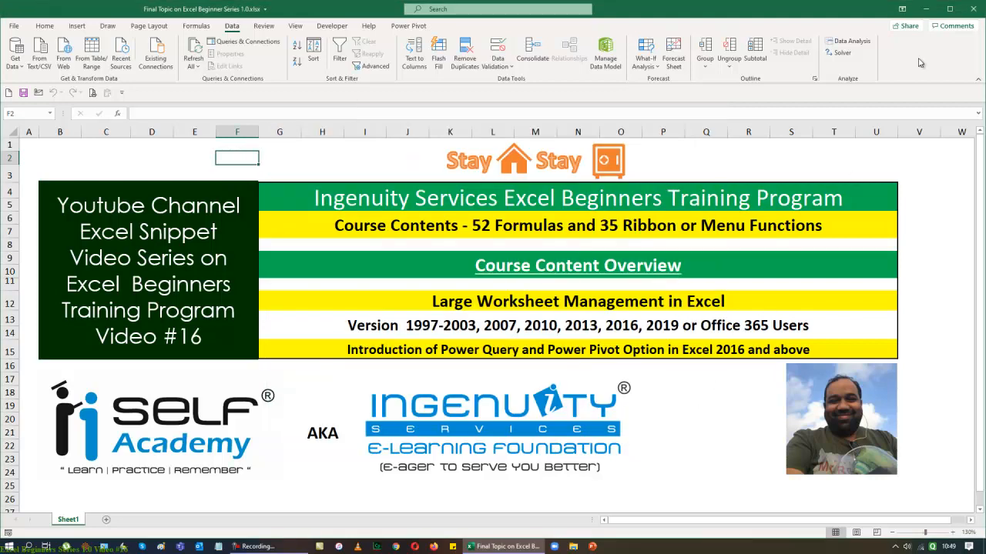
Open Sales 2014.txt, Sales 2015.txt and Sales 2016.txt in the desktop's Text\Old folder one by one to examine their contents.
left_click(926, 8)
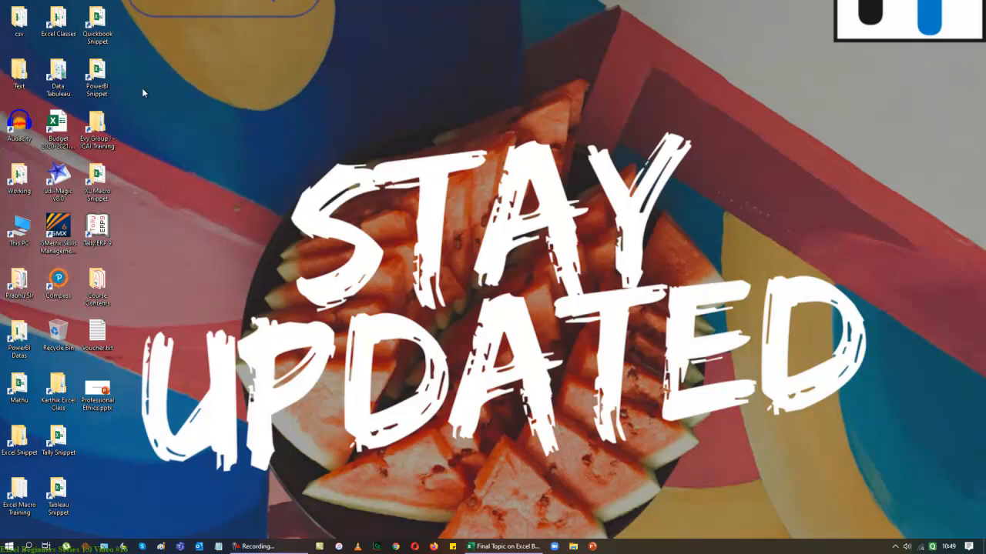
double_click(19, 73)
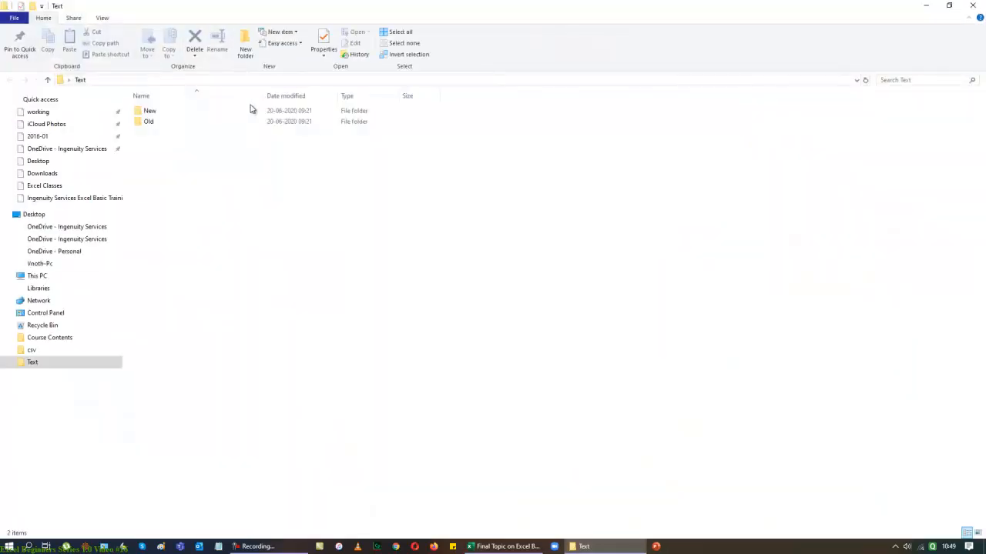
left_click(151, 122)
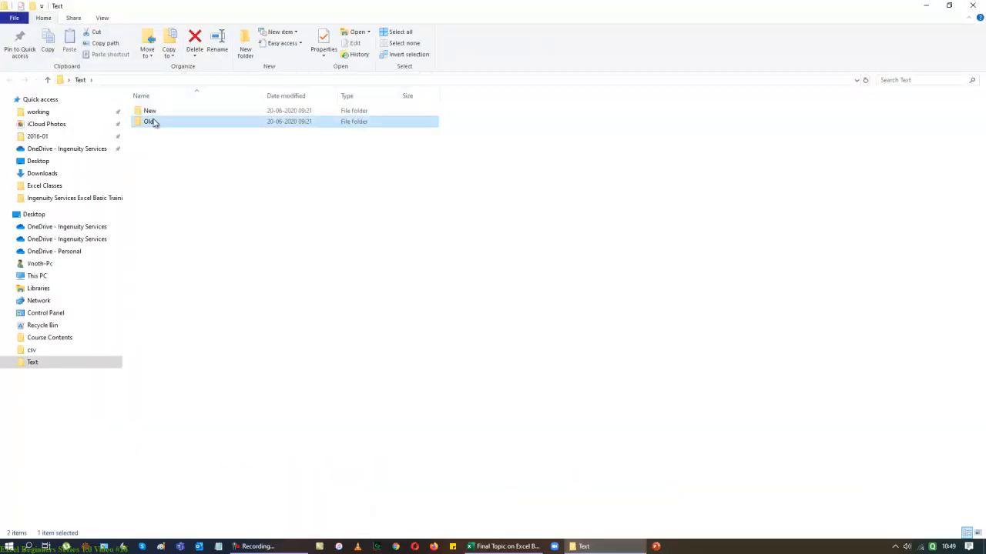
double_click(157, 121)
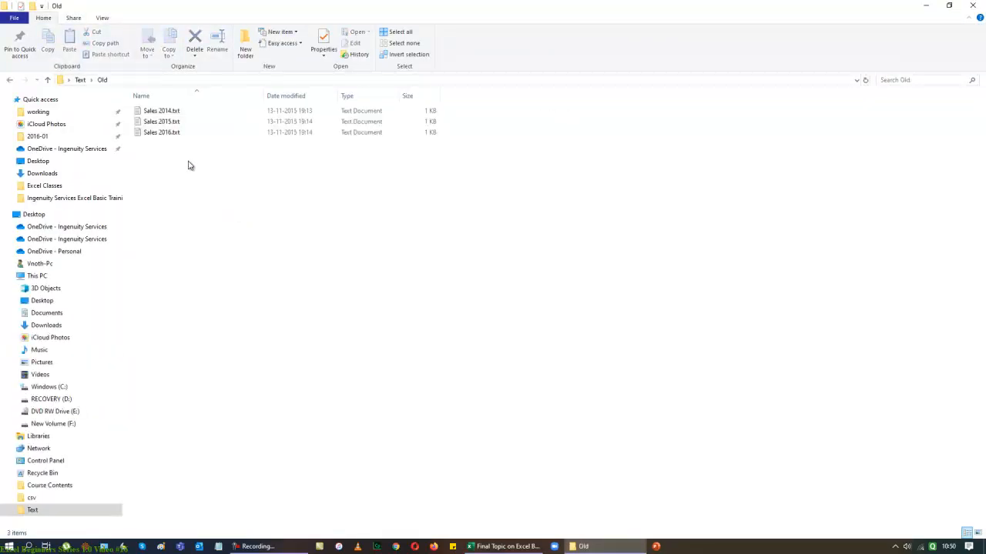
double_click(162, 111)
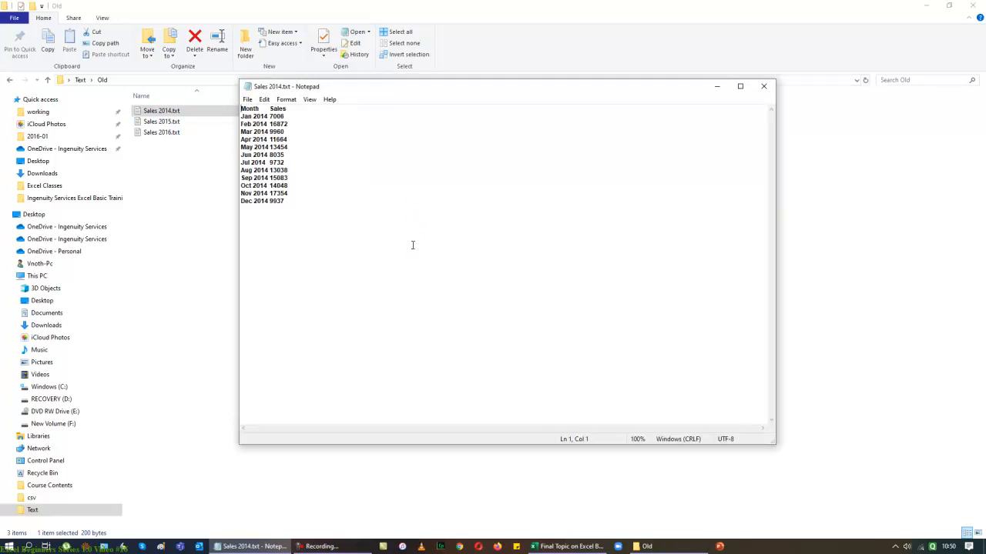
left_click(763, 85)
double_click(160, 121)
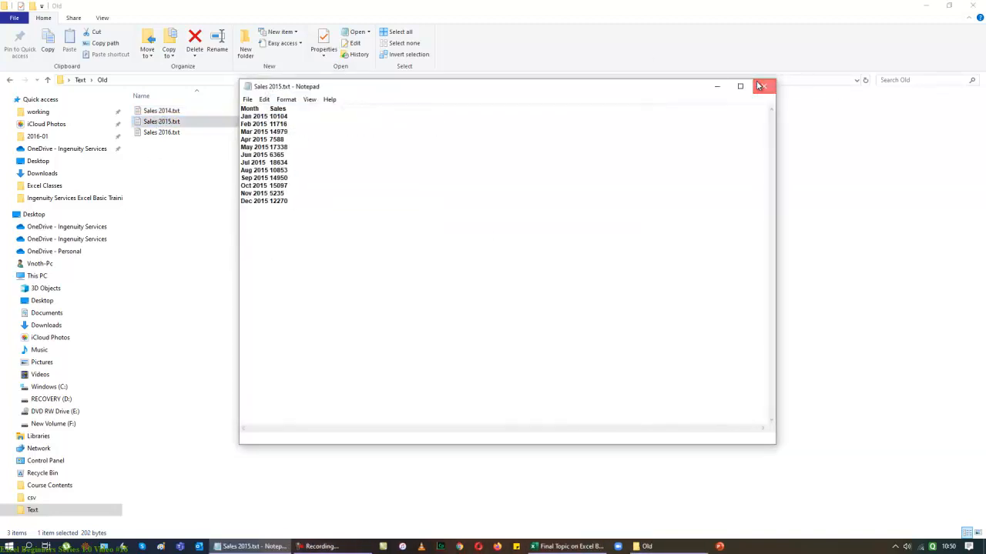
left_click(763, 86)
left_click(173, 134)
double_click(173, 136)
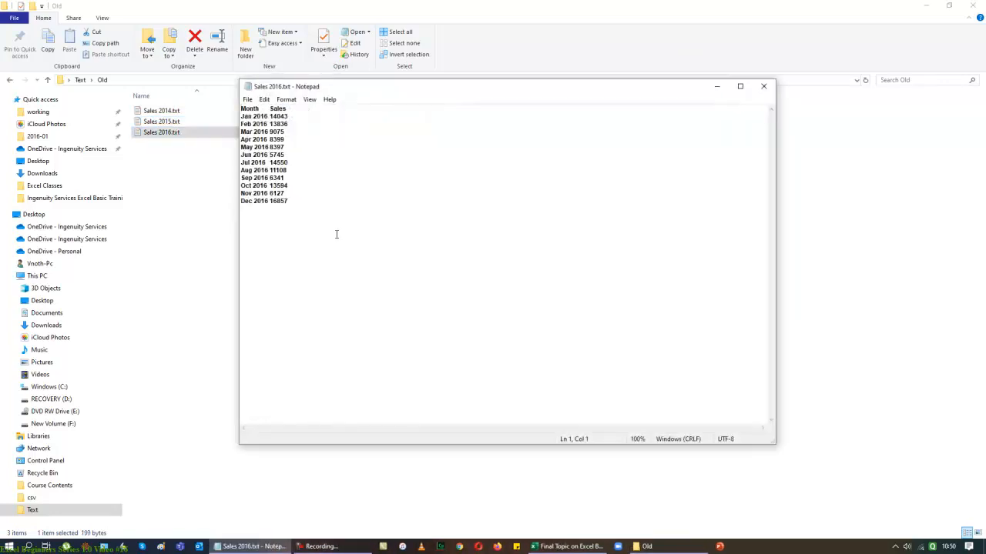
left_click(763, 85)
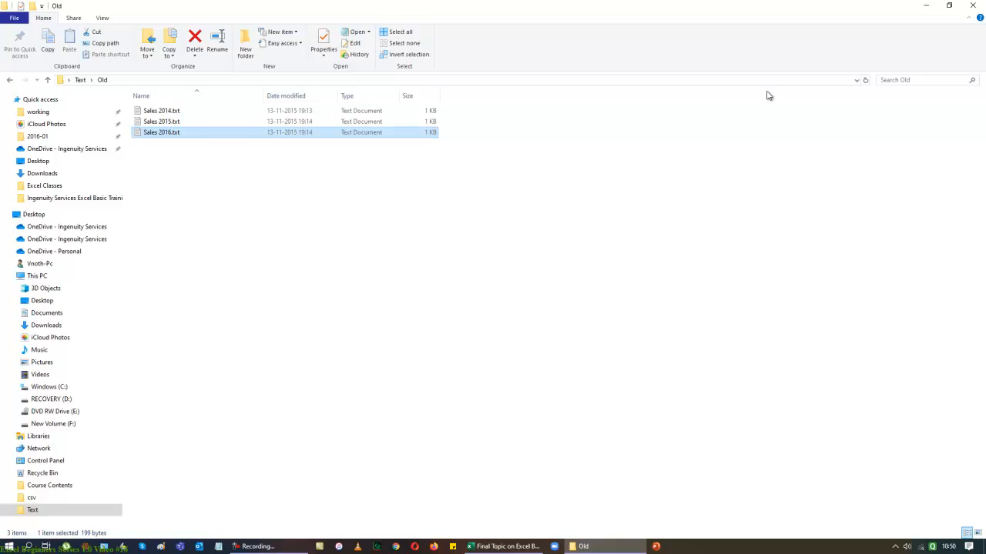
left_click(972, 6)
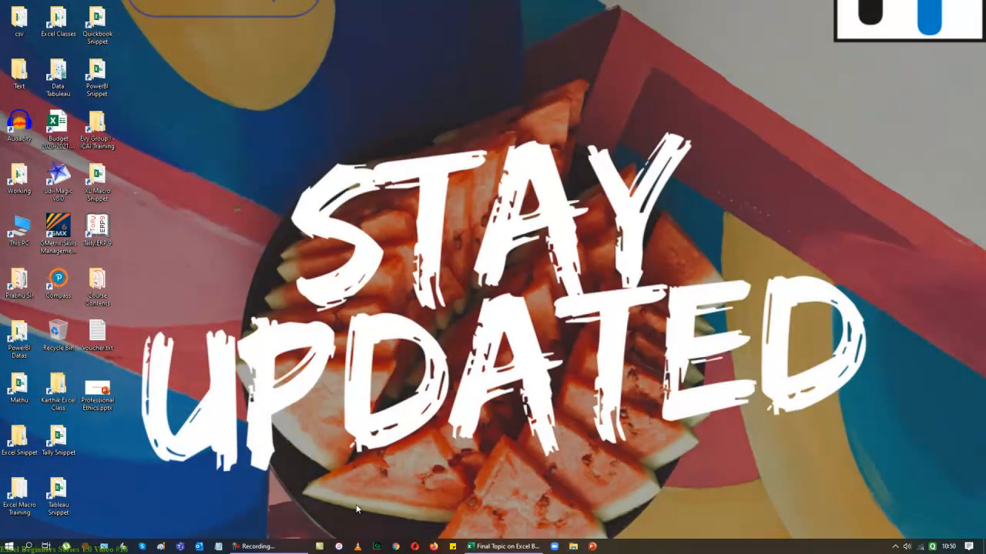
Switch to Excel and get data from the desktop folder Text\Old, opening its file list for transformation in Power Query Editor.
left_click(505, 547)
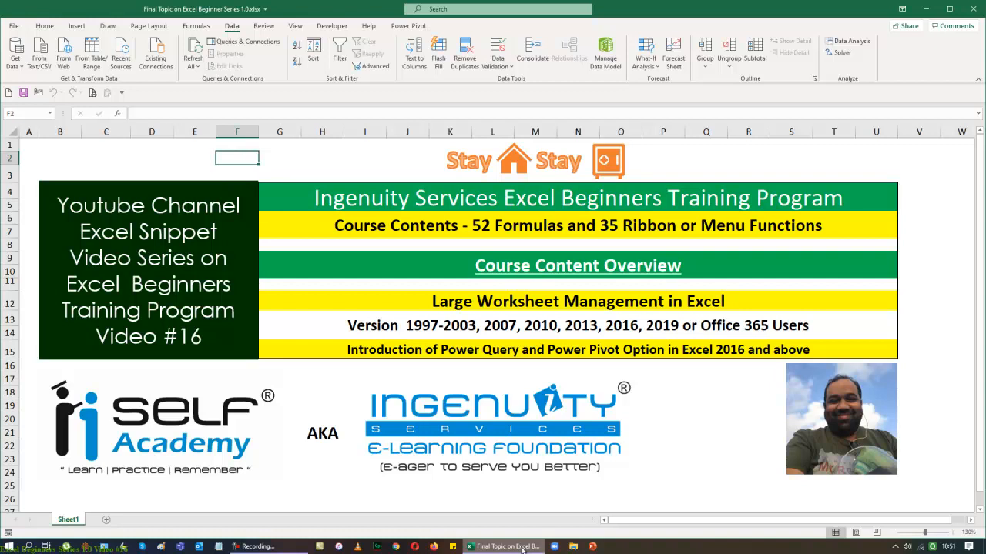
left_click(15, 61)
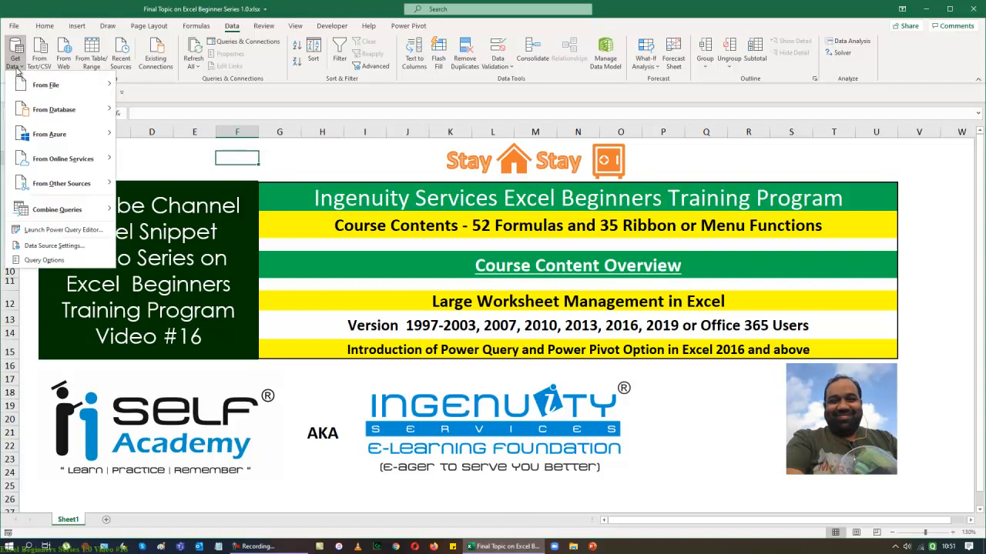
mouse_move(46, 77)
left_click(182, 186)
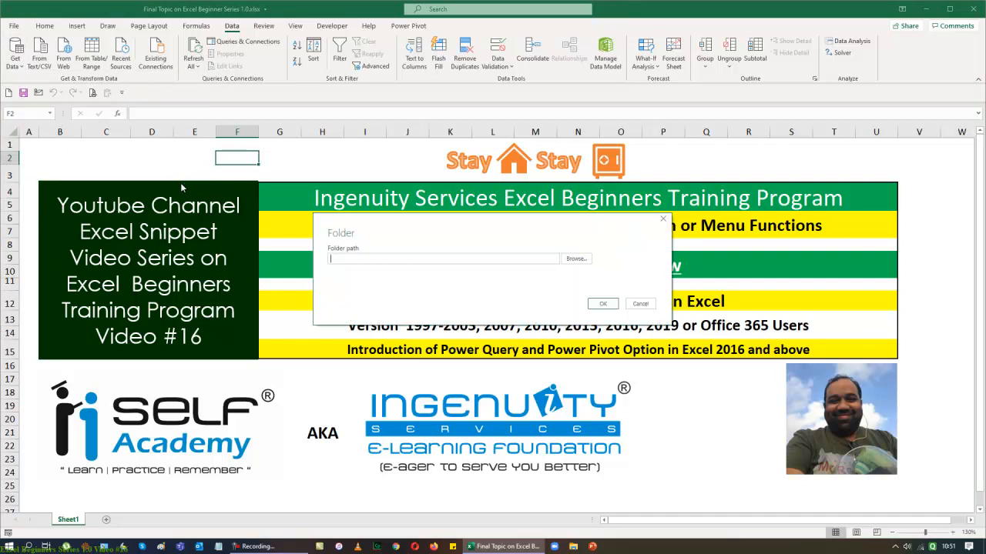
left_click(575, 259)
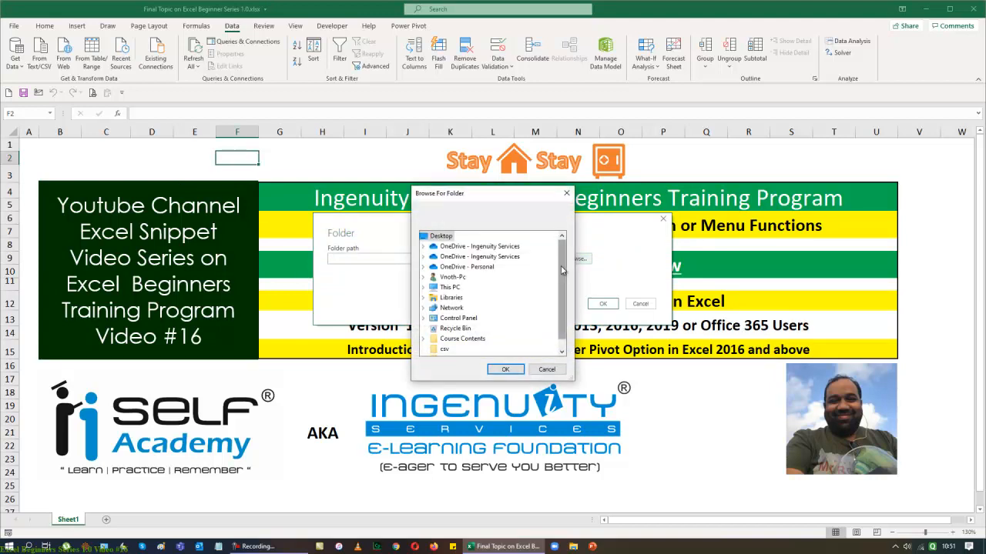
left_click_drag(562, 270, 561, 314)
left_click(443, 348)
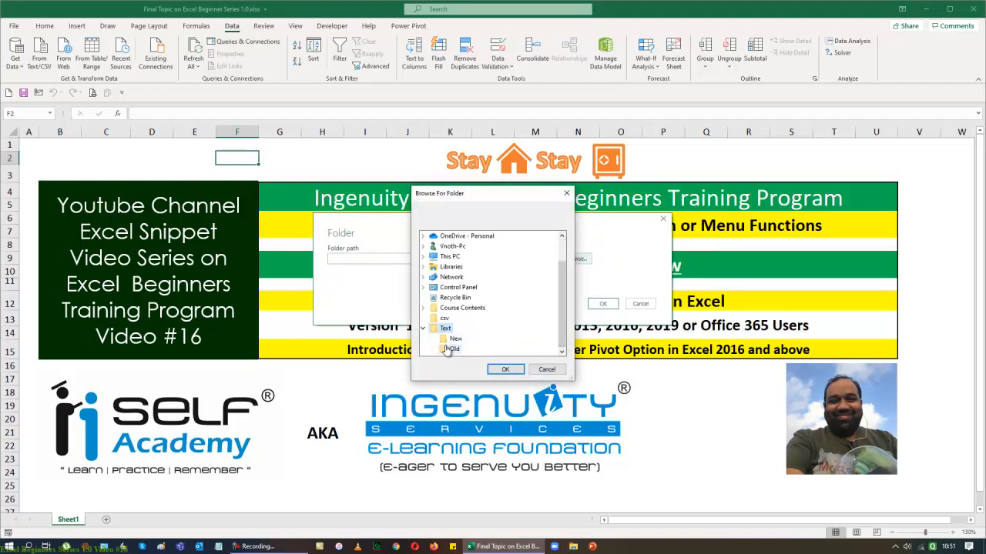
left_click(454, 350)
left_click(511, 370)
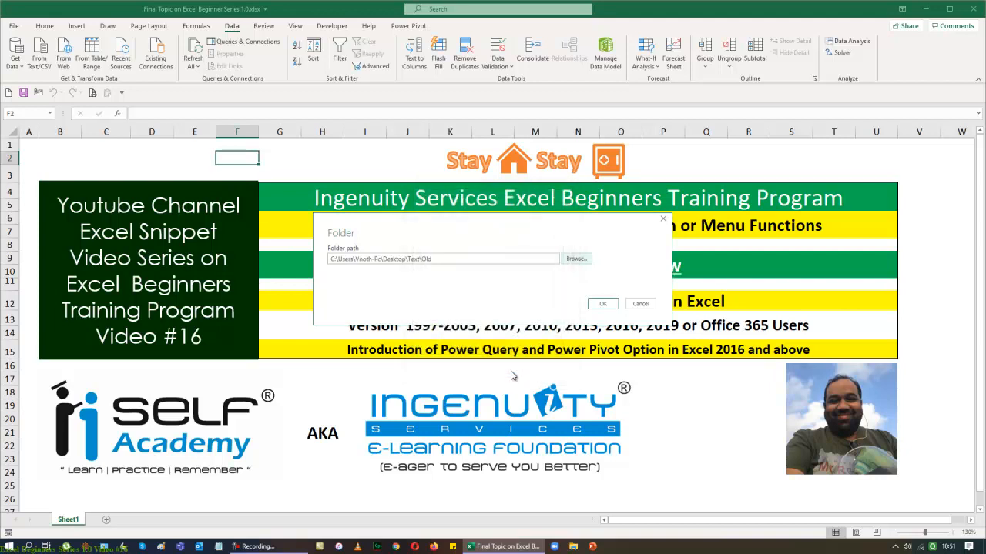
left_click(612, 307)
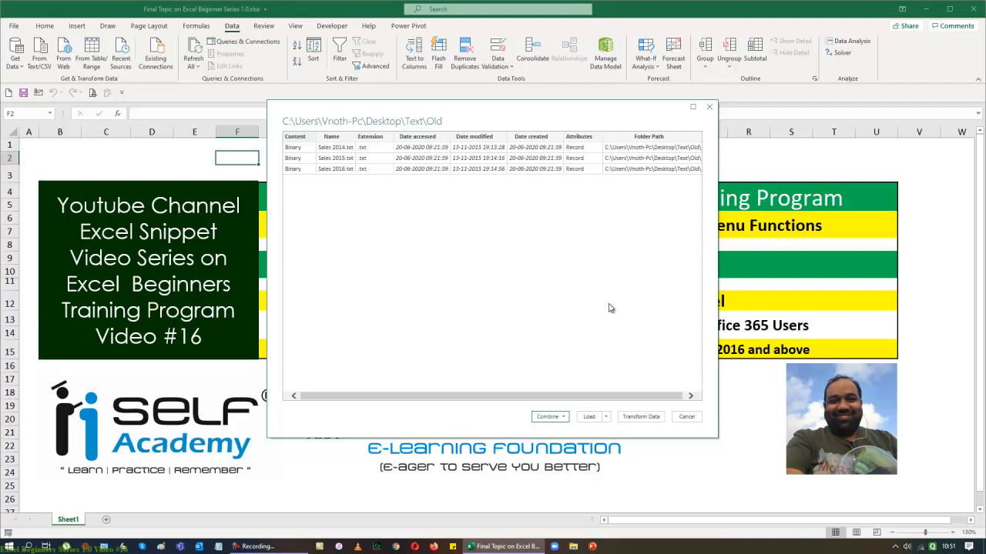
left_click(640, 417)
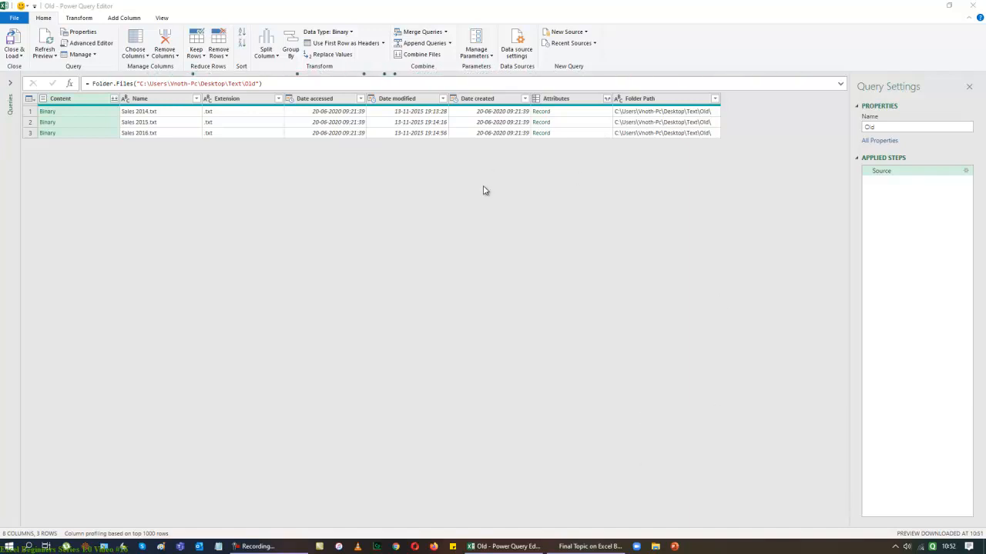
left_click(258, 546)
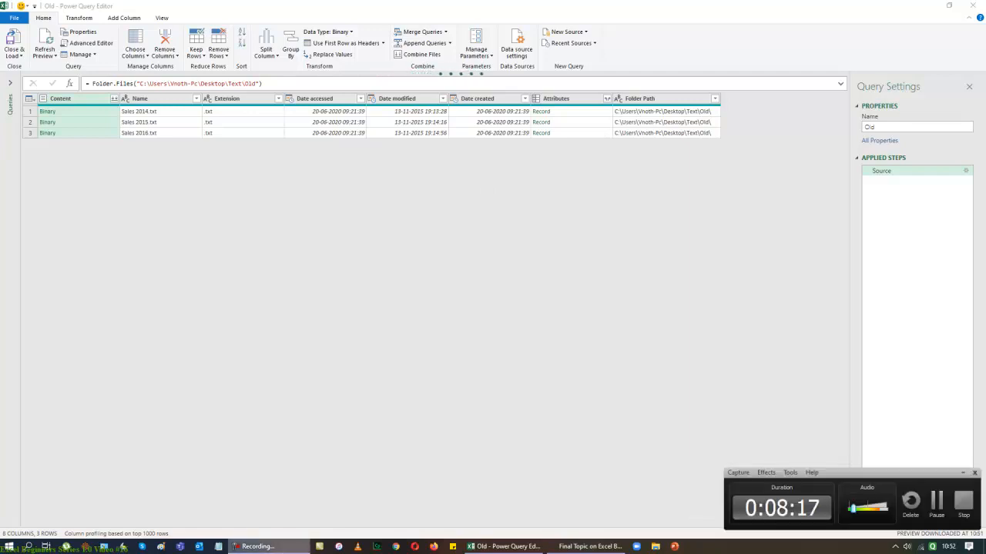
left_click(934, 505)
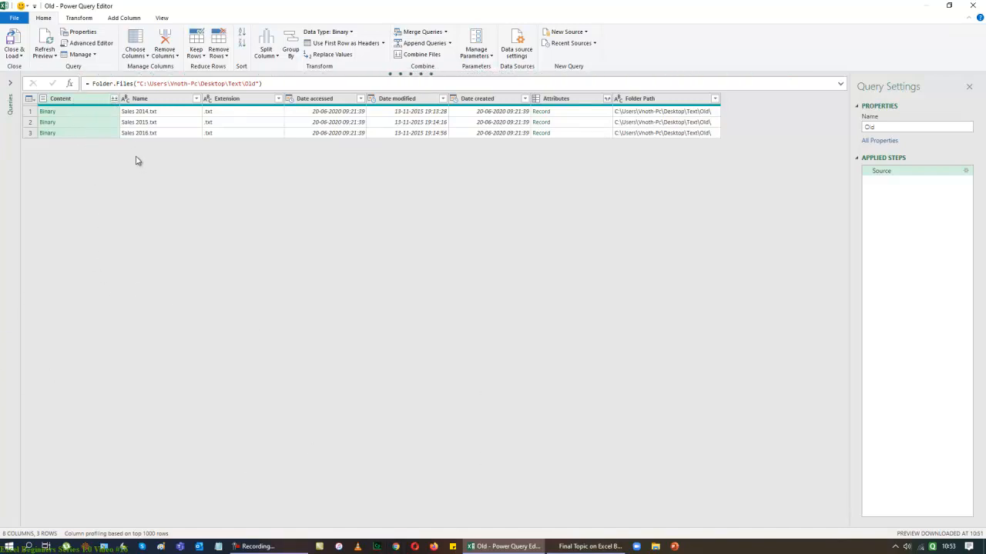
Remove all columns except Content and combine its files, using the first file as the sample and Tab as the delimiter.
left_click(95, 105)
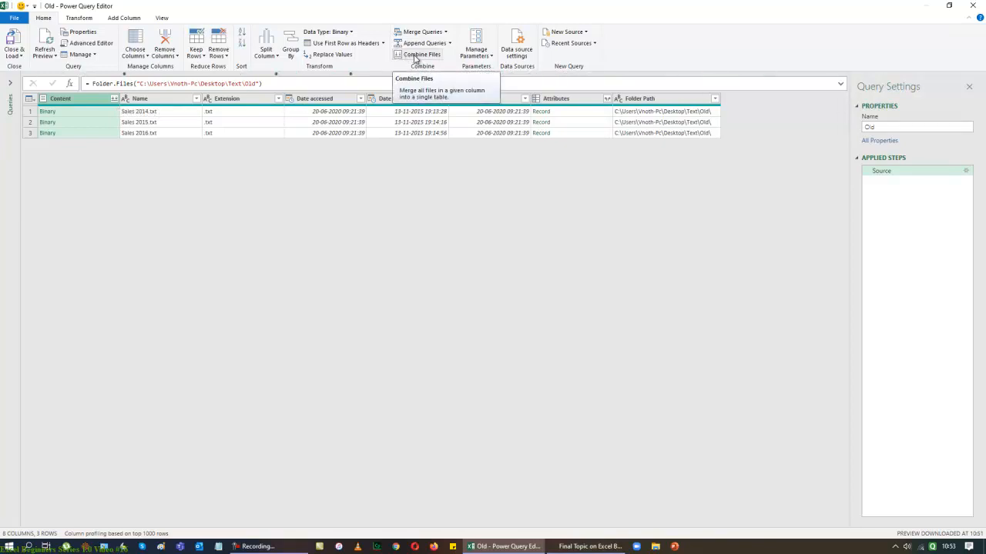
right_click(100, 106)
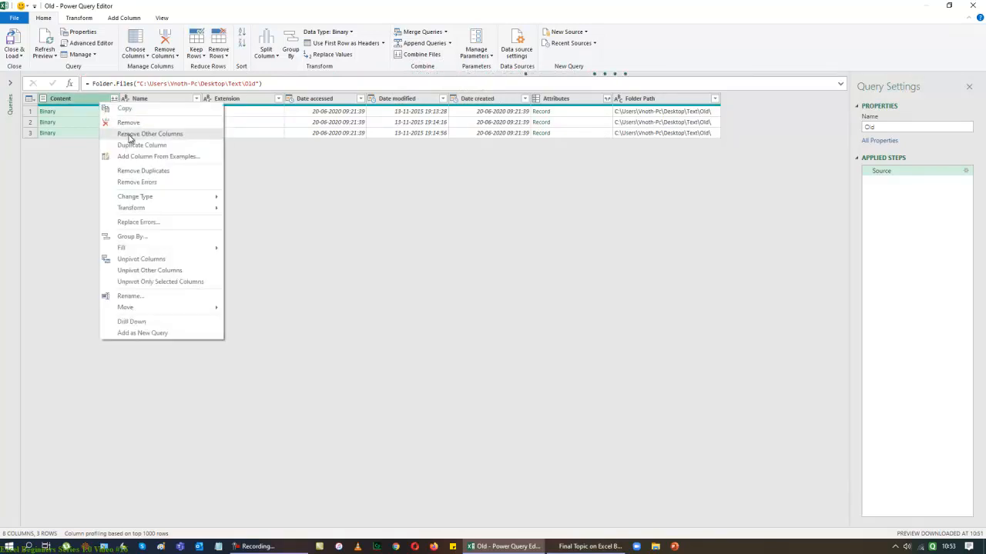
left_click(127, 134)
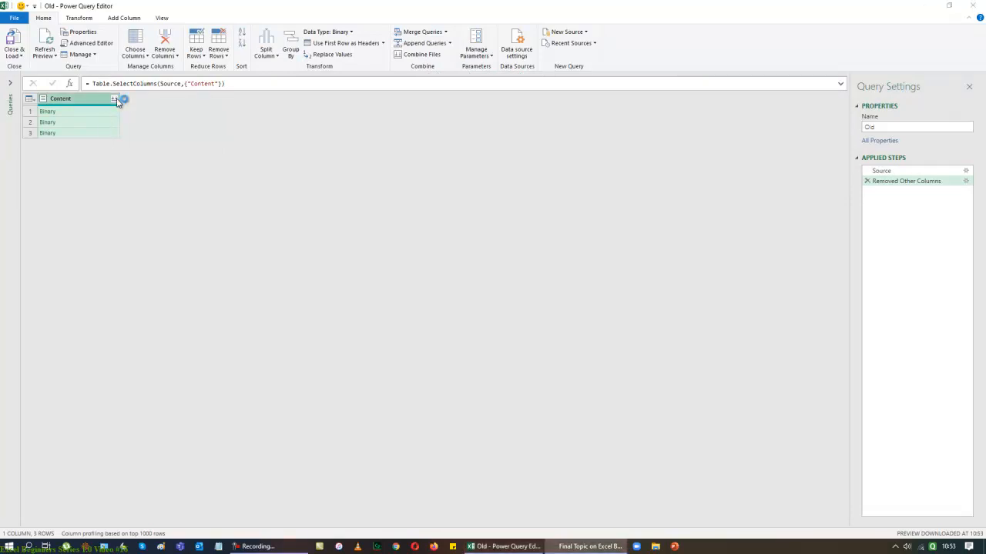
left_click(115, 100)
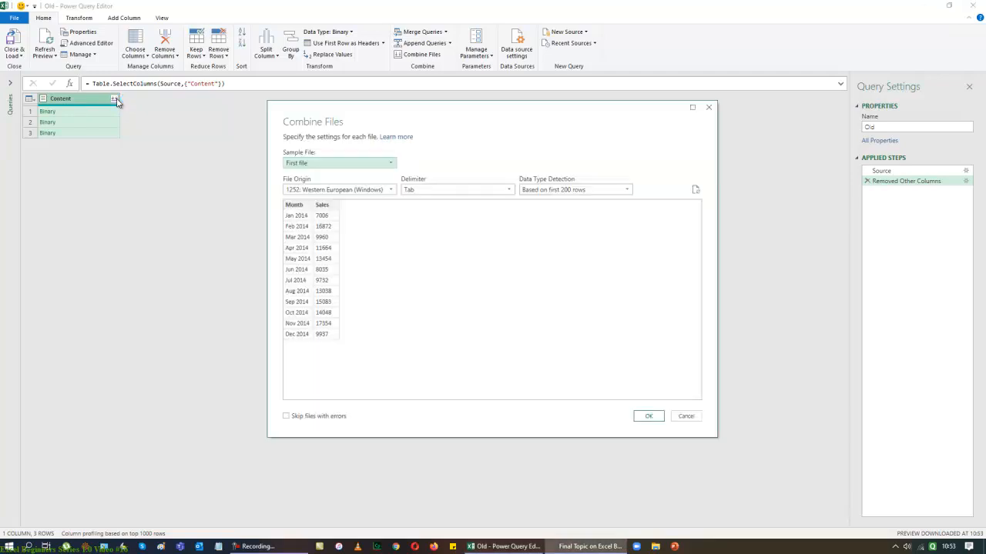
left_click(655, 421)
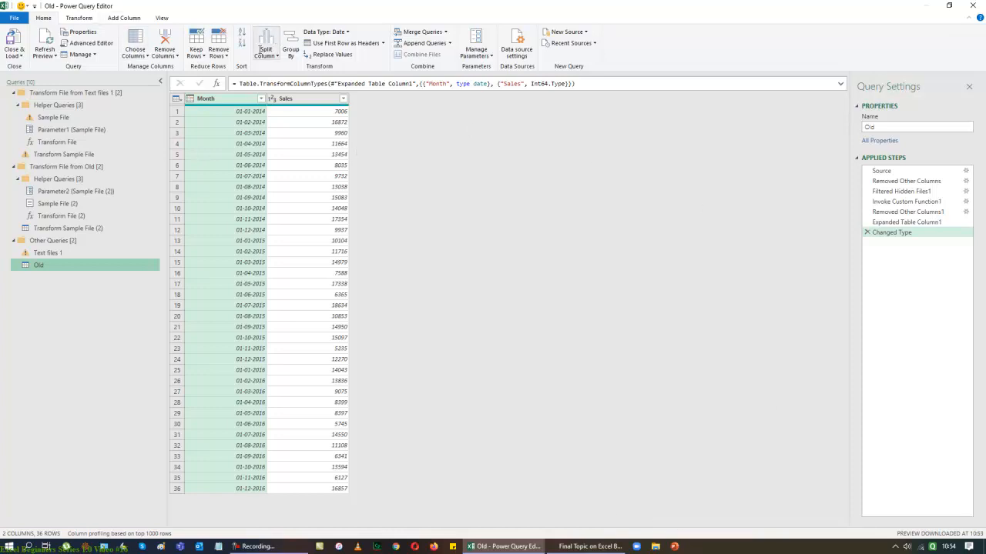
Close and load the combined query into the workbook, and collapse the Transform File from Text files 1 query group.
left_click(17, 55)
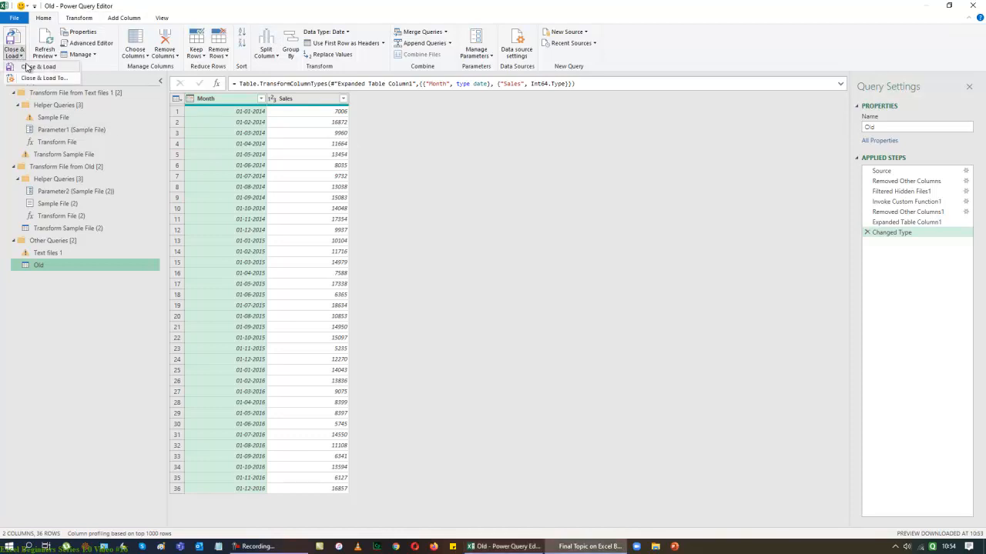
left_click(27, 68)
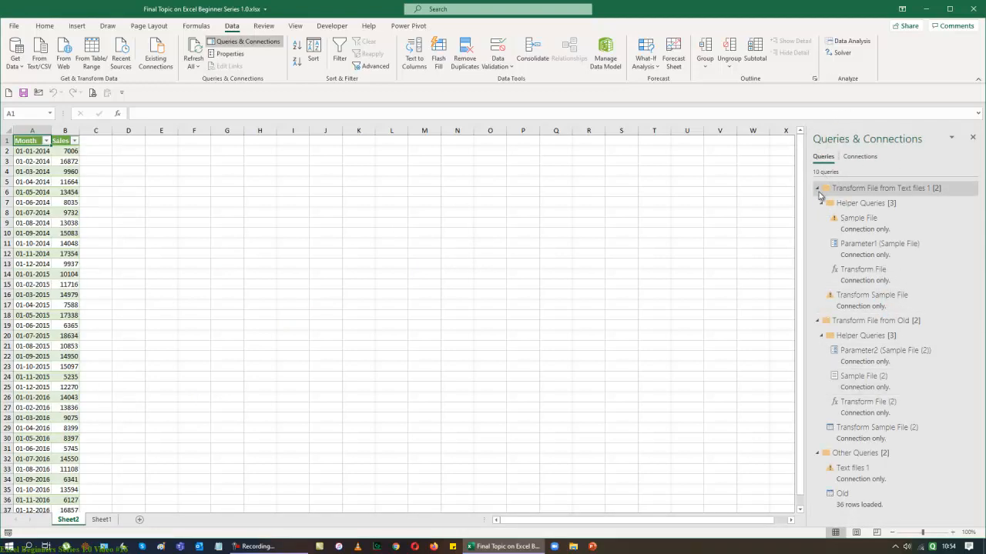
left_click(818, 188)
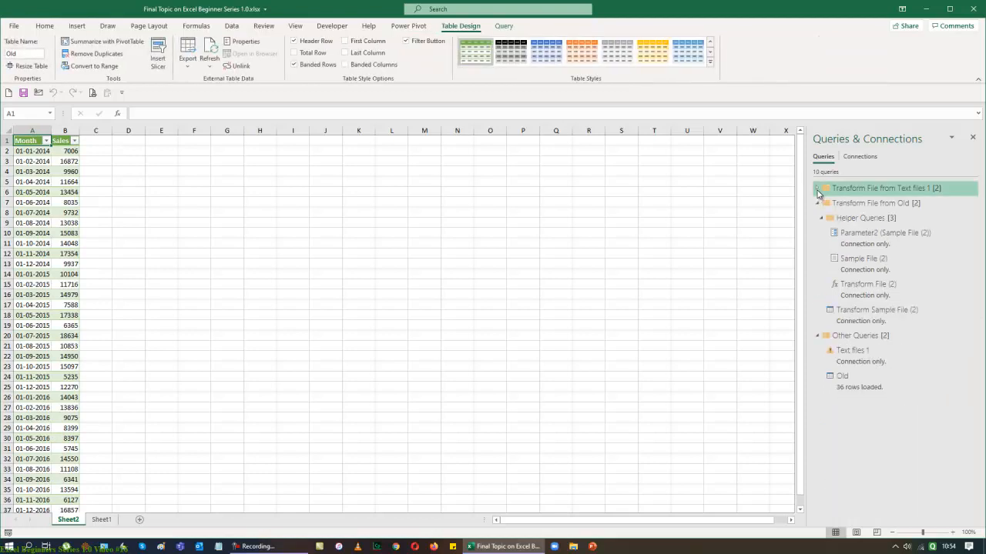
Collapse the Transform File from Old query group and look through the rows of the loaded sales table.
left_click(818, 203)
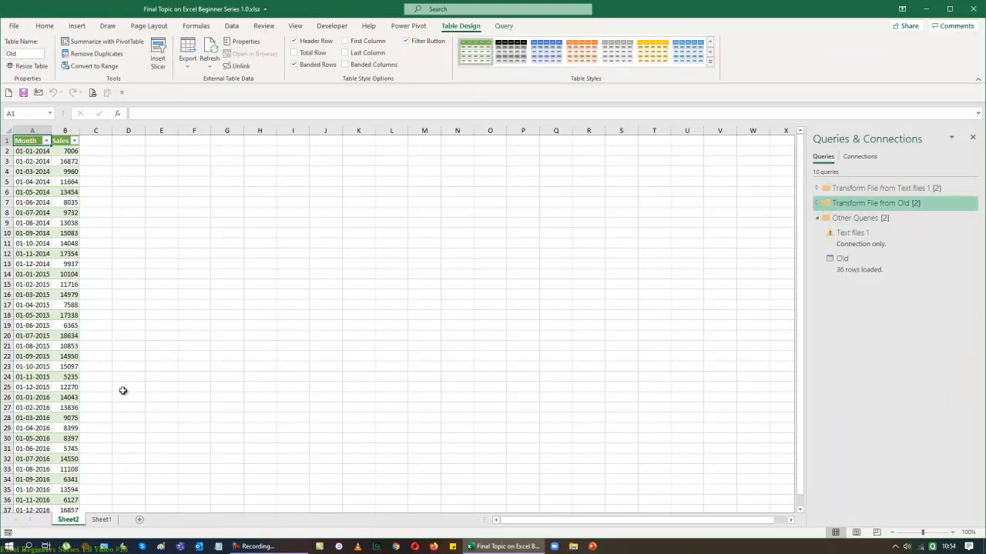
scroll(124, 392, "down", 6)
scroll(176, 442, "up", 6)
Insert a PivotTable based on the Old table, placed on the existing worksheet at Sheet2 cell G1.
left_click(77, 28)
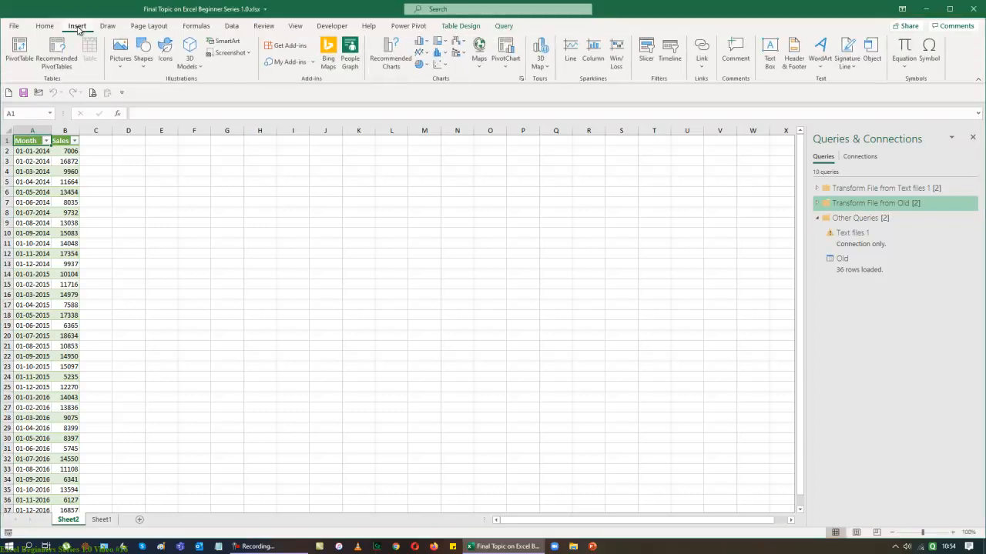
left_click(19, 50)
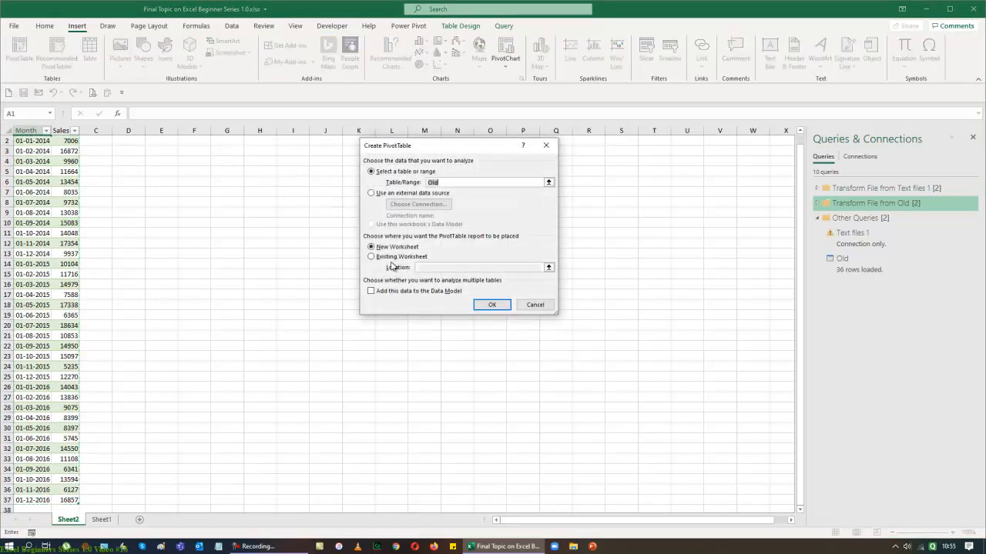
left_click(385, 257)
left_click(548, 268)
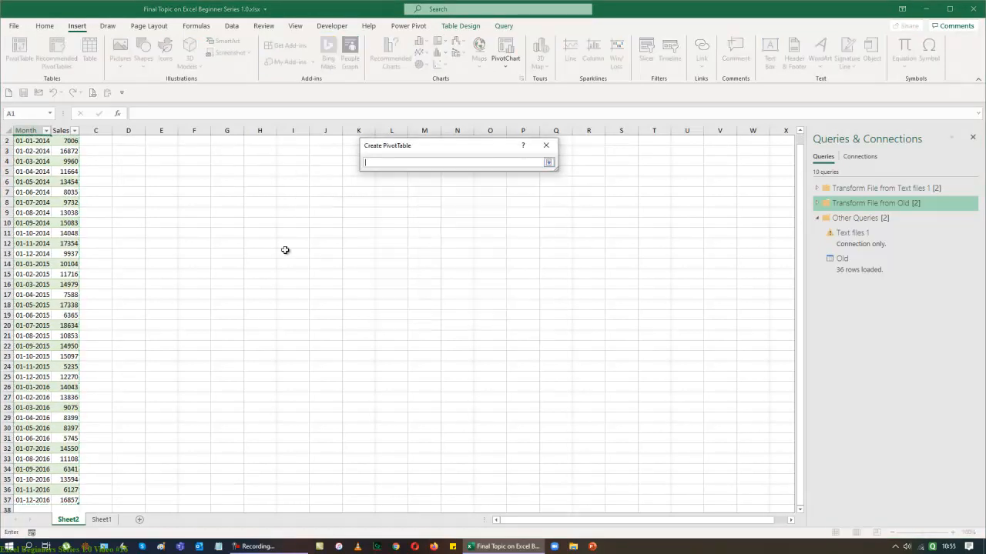
left_click(234, 142)
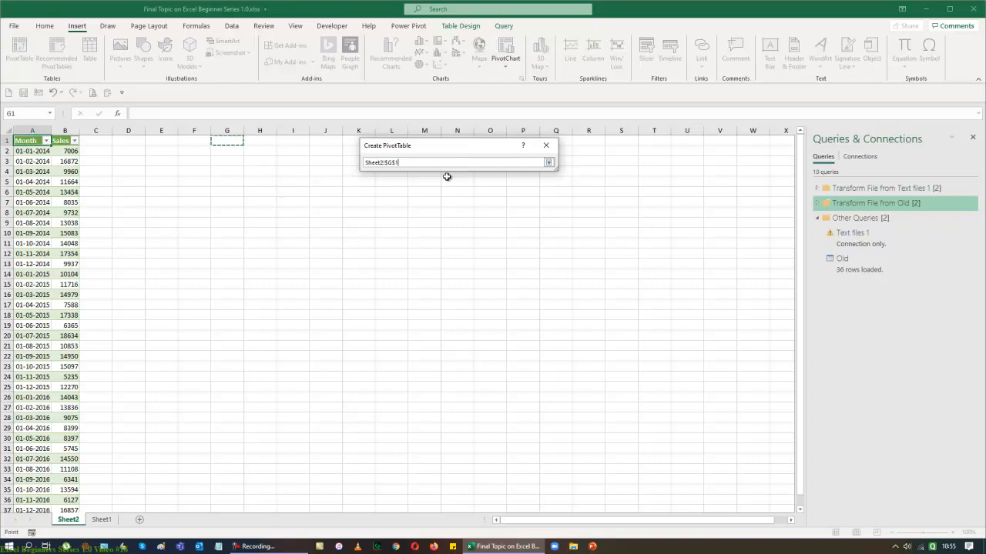
left_click(548, 161)
left_click(493, 306)
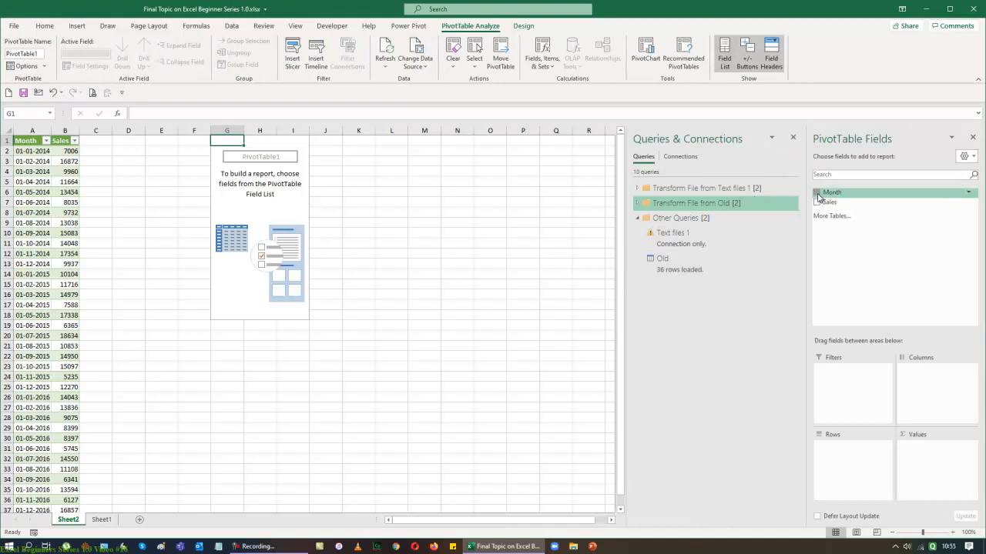
Add Month and Sales to the pivot table, then remove Month and Quarters to summarise sales by Years only.
left_click(817, 194)
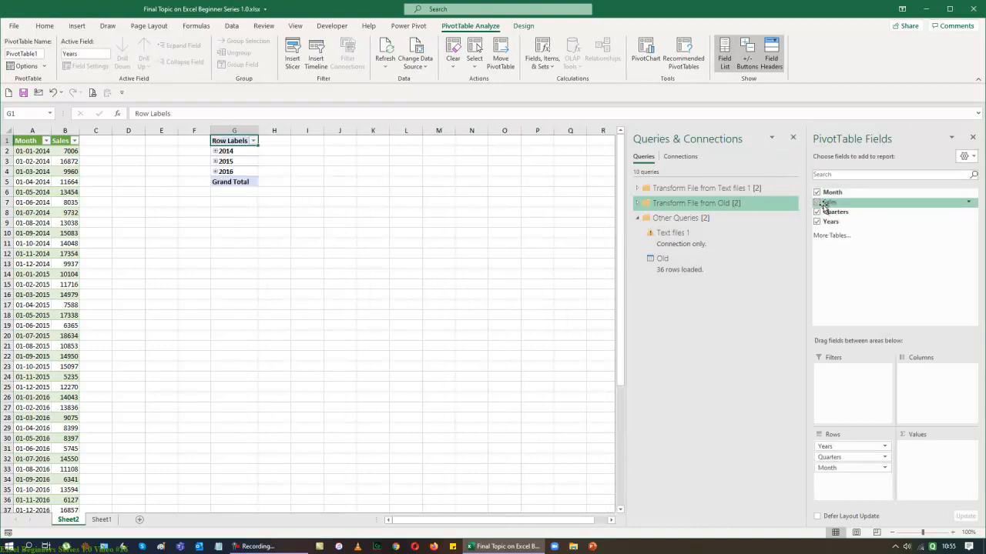
left_click(817, 203)
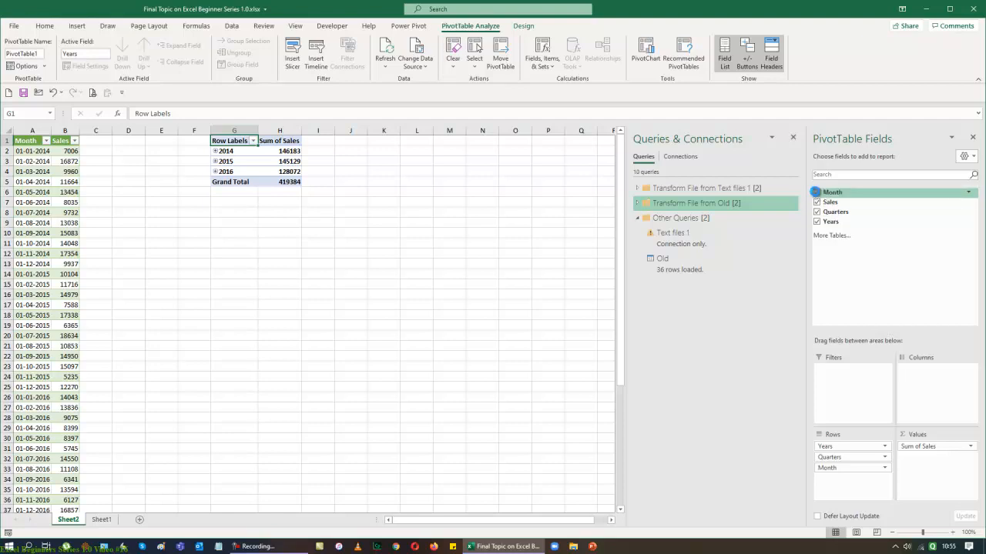
left_click(817, 193)
left_click(817, 213)
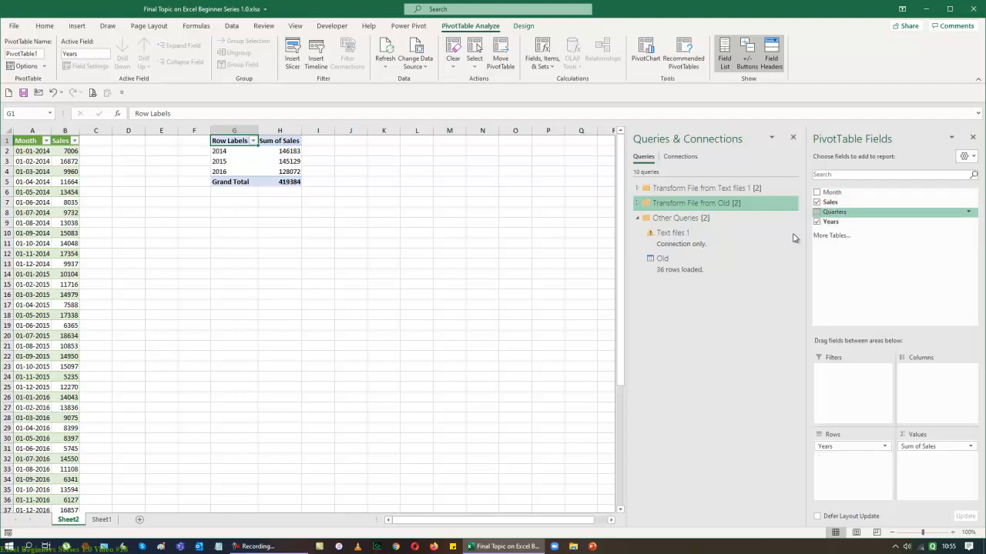
left_click(481, 275)
Show the pivot table in tabular form, with the field name Years as the row heading.
left_click(224, 141)
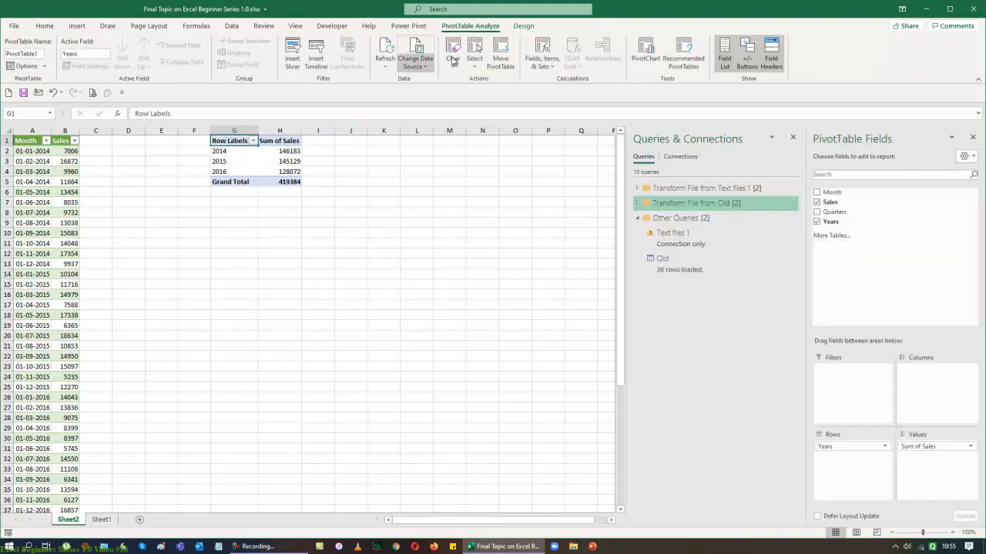
left_click(523, 26)
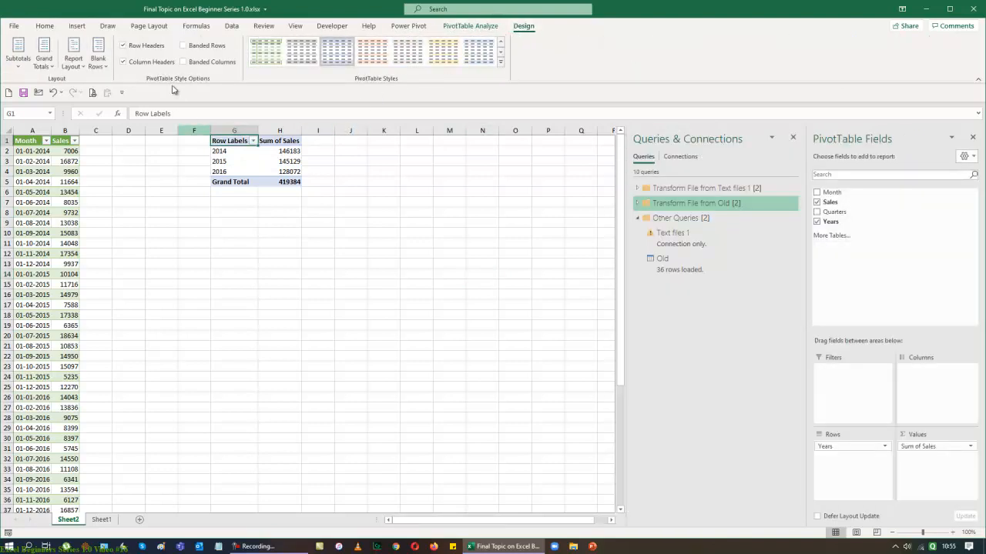
left_click(73, 59)
left_click(117, 136)
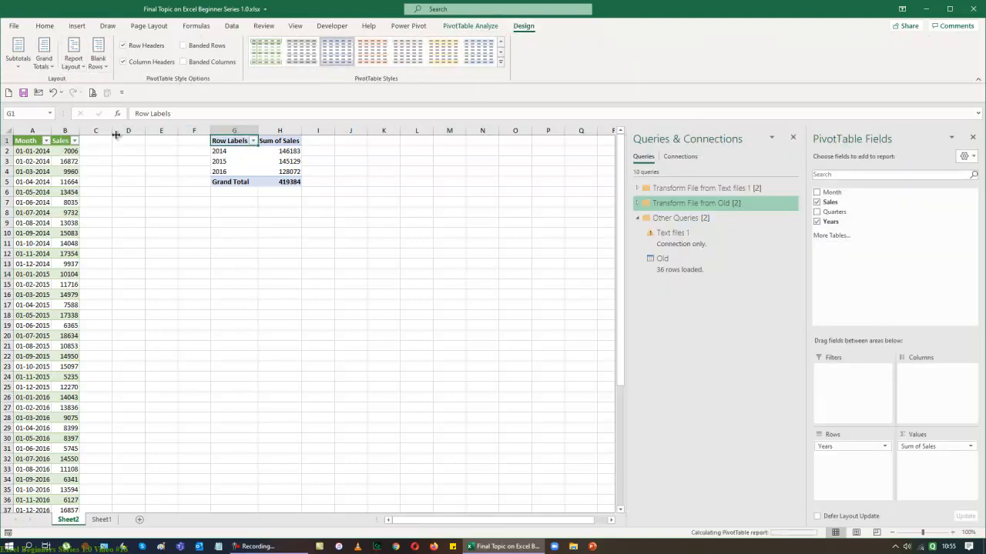
Apply the Accounting number format to the pivot table's Sum of Sales value field.
left_click_drag(267, 151, 269, 181)
right_click(270, 182)
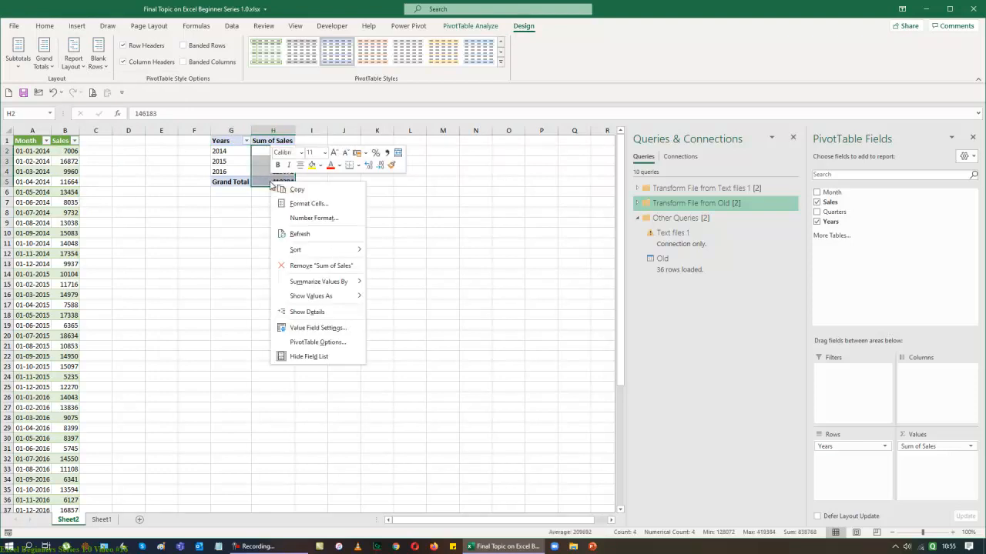
left_click(305, 327)
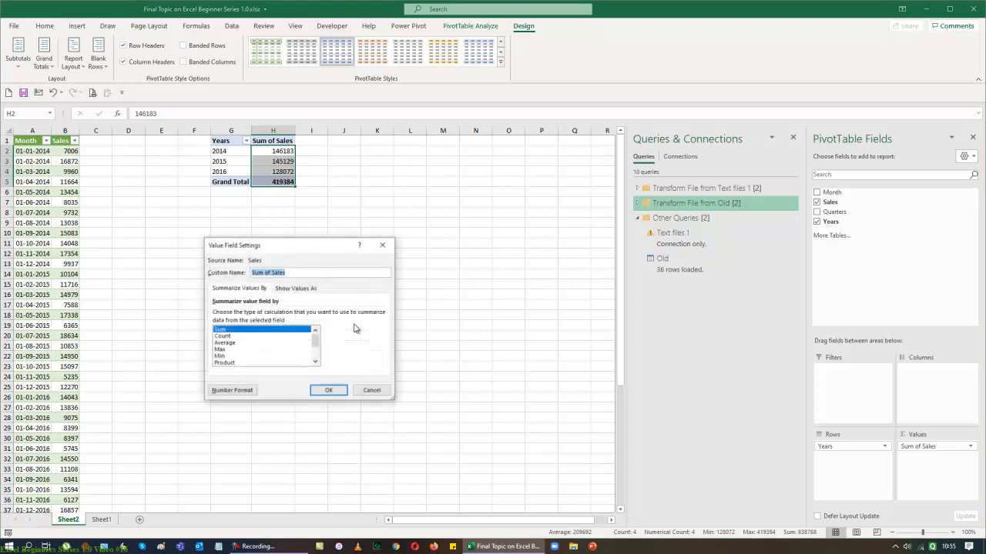
left_click(235, 392)
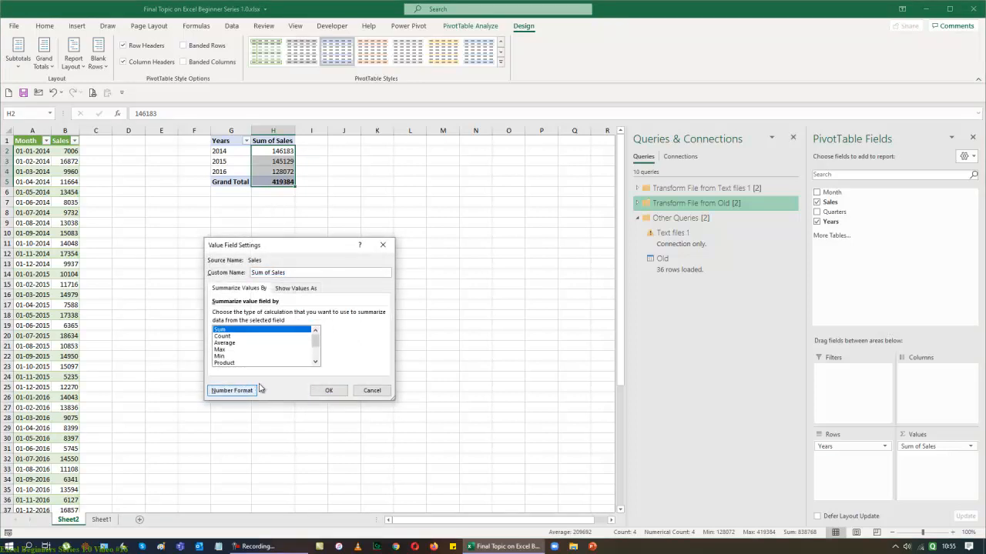
left_click(256, 390)
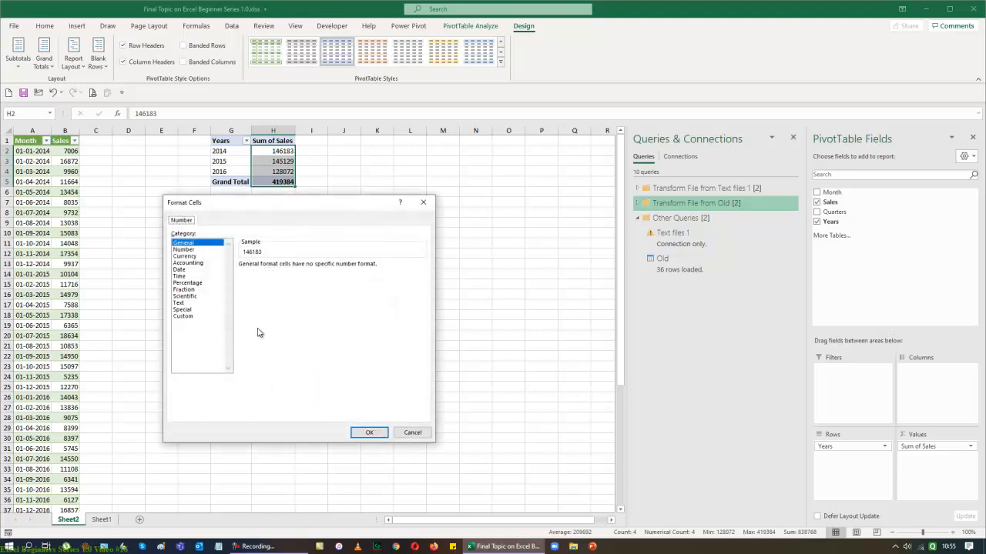
left_click(197, 270)
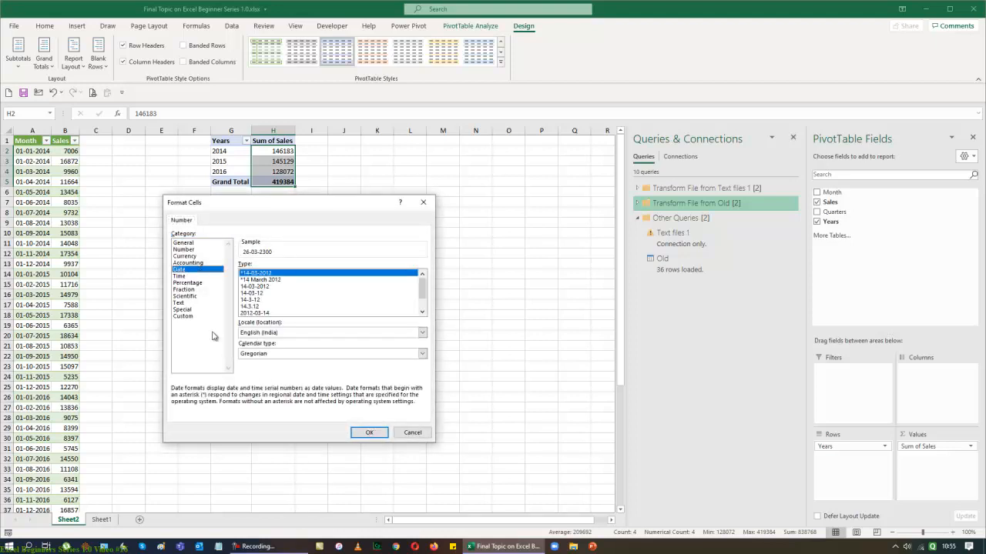
left_click(190, 262)
left_click(372, 434)
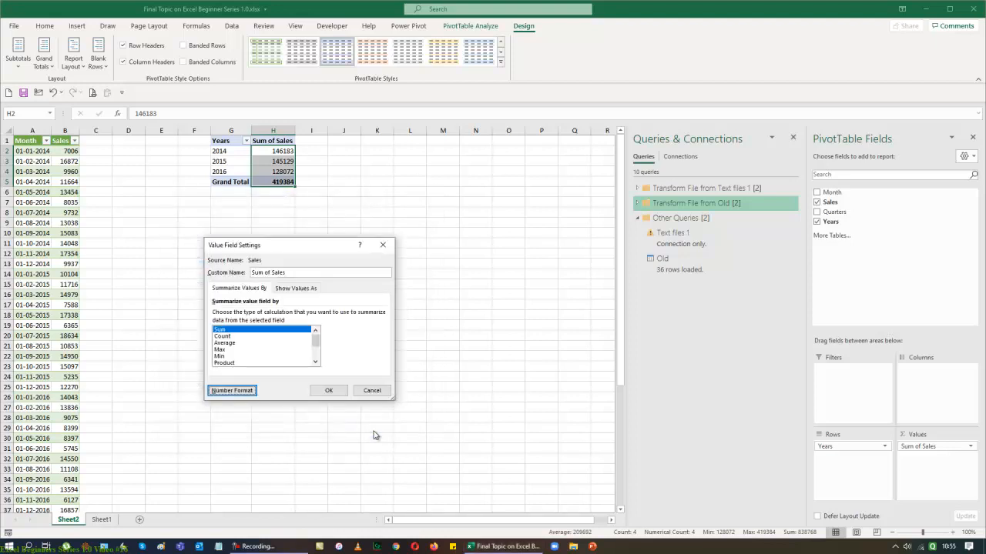
left_click(332, 390)
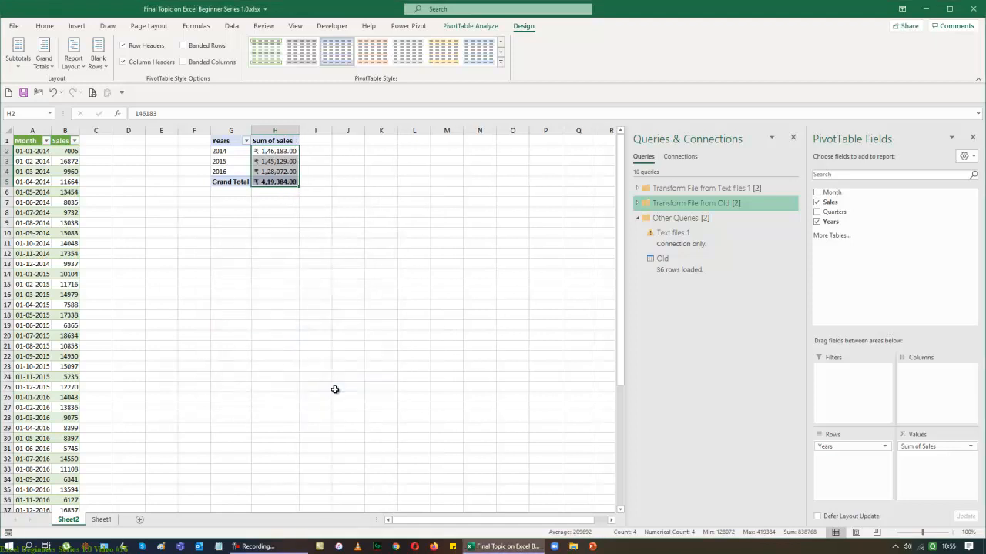
Close the Queries & Connections and PivotTable Fields panes, and fit the widths of columns H and A to their contents.
left_click(792, 137)
left_click(974, 138)
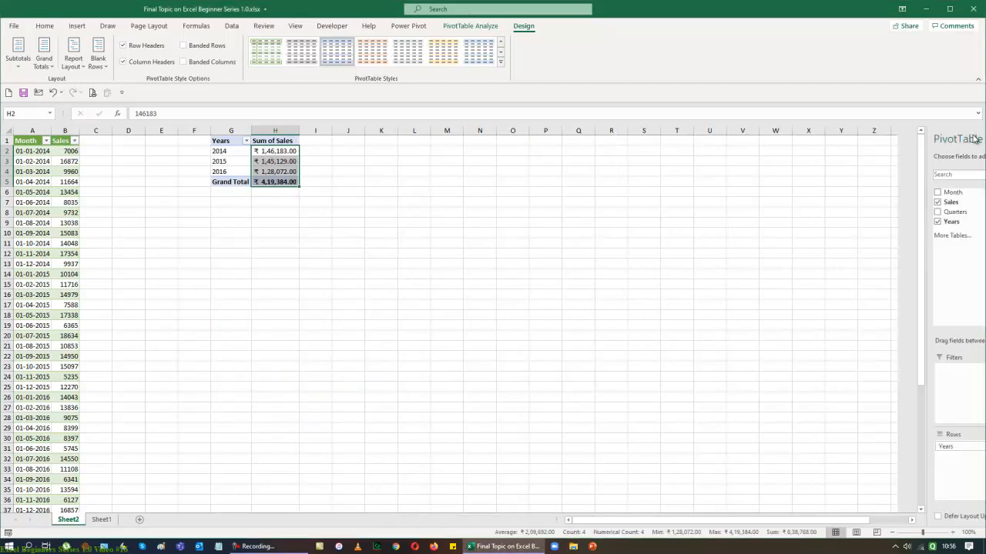
scroll(349, 356, "up", 3)
left_click(334, 352)
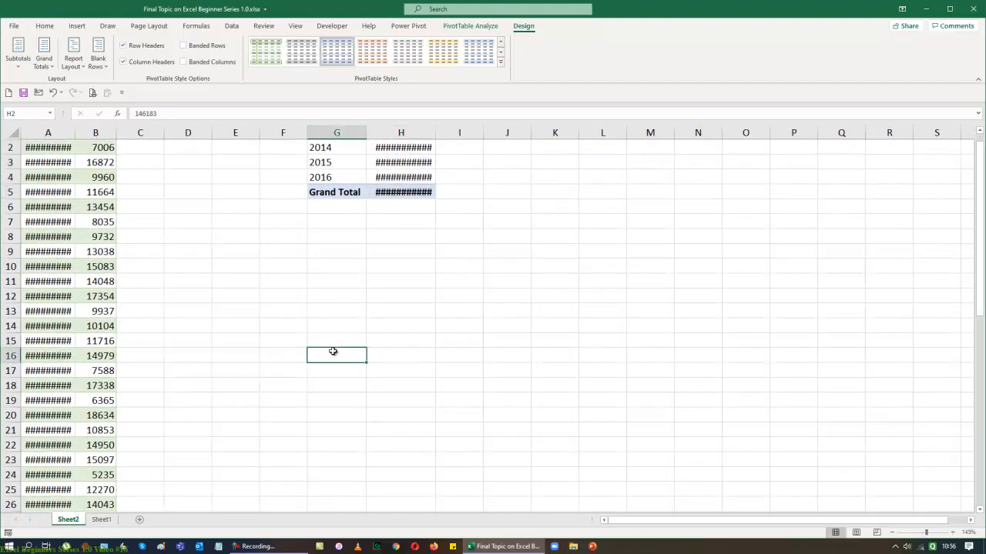
scroll(365, 362, "up", 1)
left_click_drag(440, 130, 438, 130)
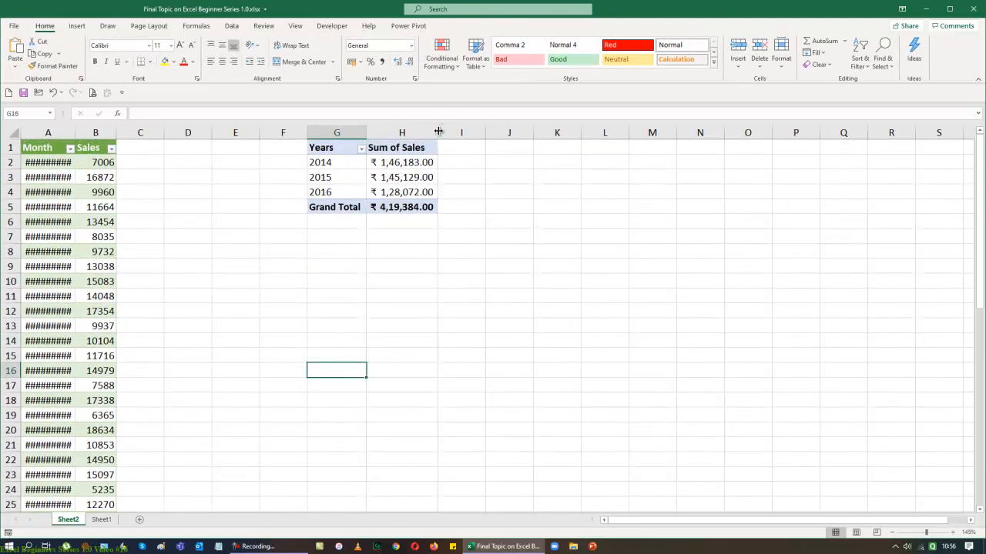
left_click(82, 132)
double_click(76, 132)
left_click(304, 300)
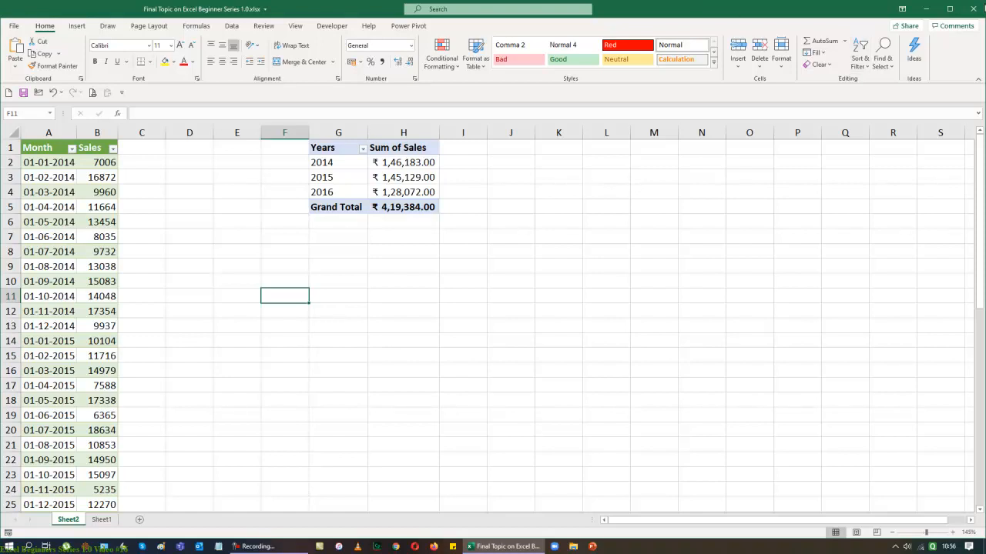
Copy Sales 2017.txt, Sales 2018.txt and Sales 2019.txt from the desktop's Text\New folder into Text\Old and close the folder window.
left_click(932, 10)
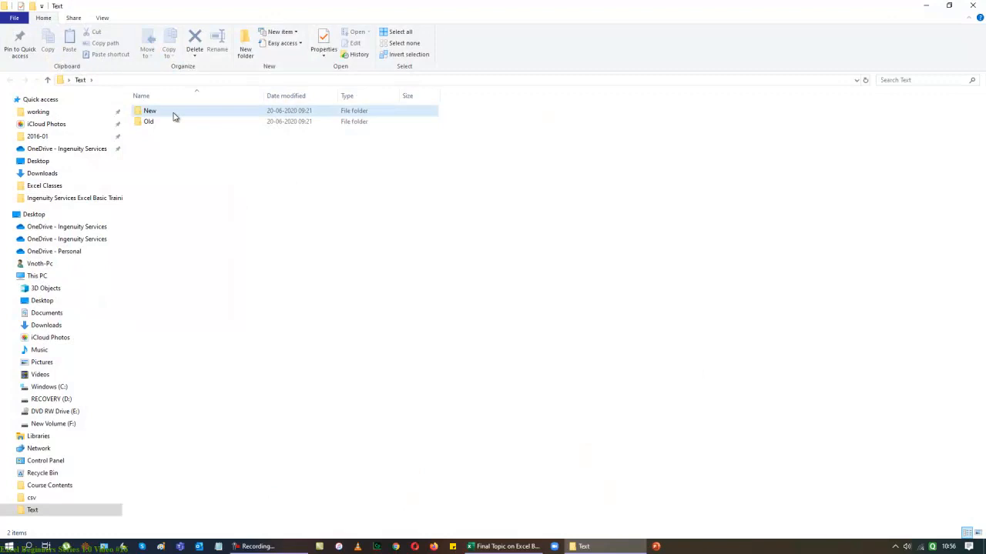
left_click(173, 113)
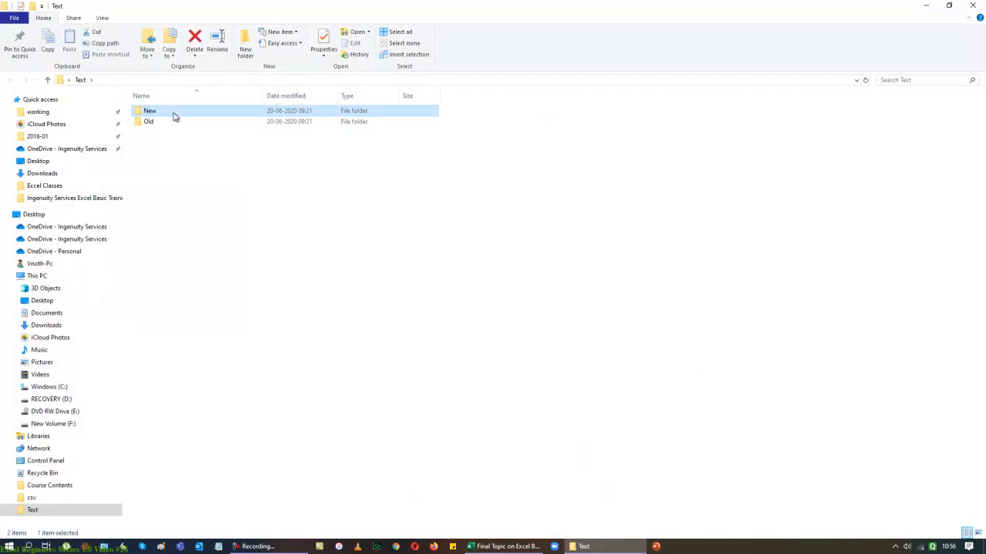
double_click(174, 113)
left_click_drag(238, 215, 150, 101)
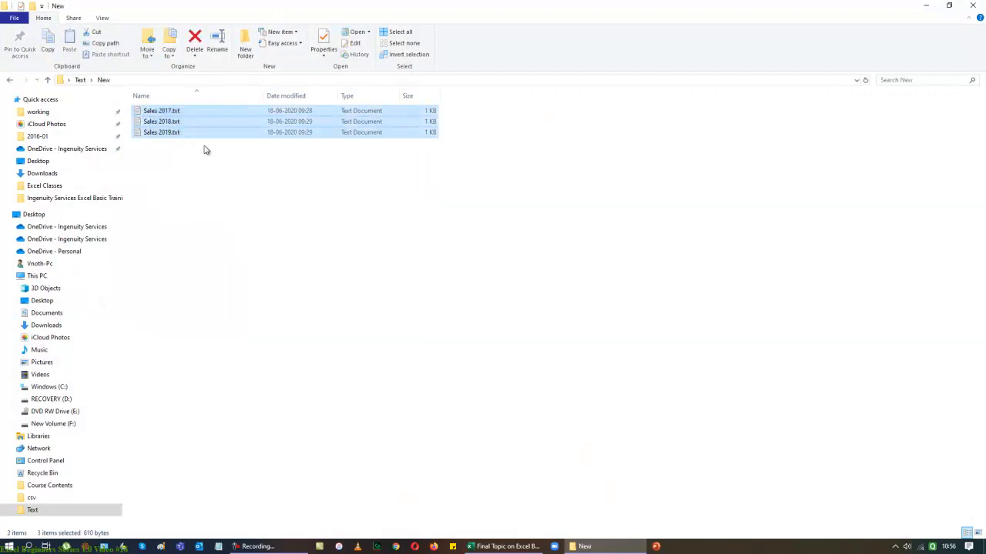
left_click(9, 80)
double_click(152, 121)
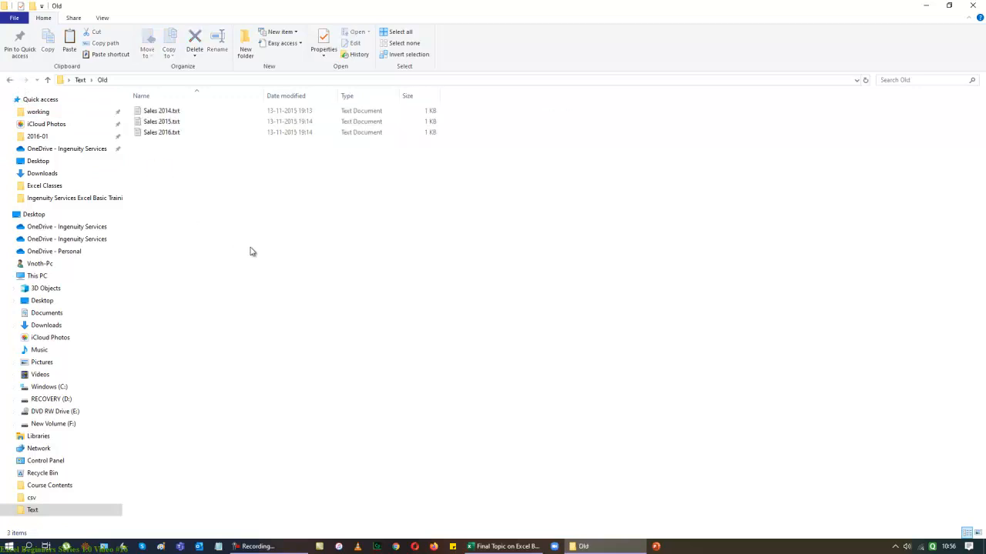
key("ctrl+v")
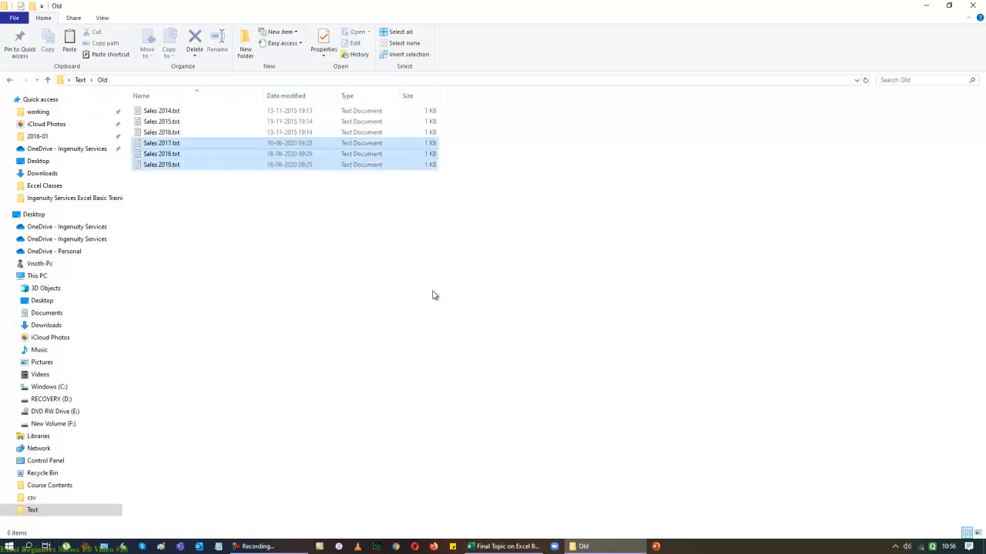
left_click(432, 296)
left_click(973, 6)
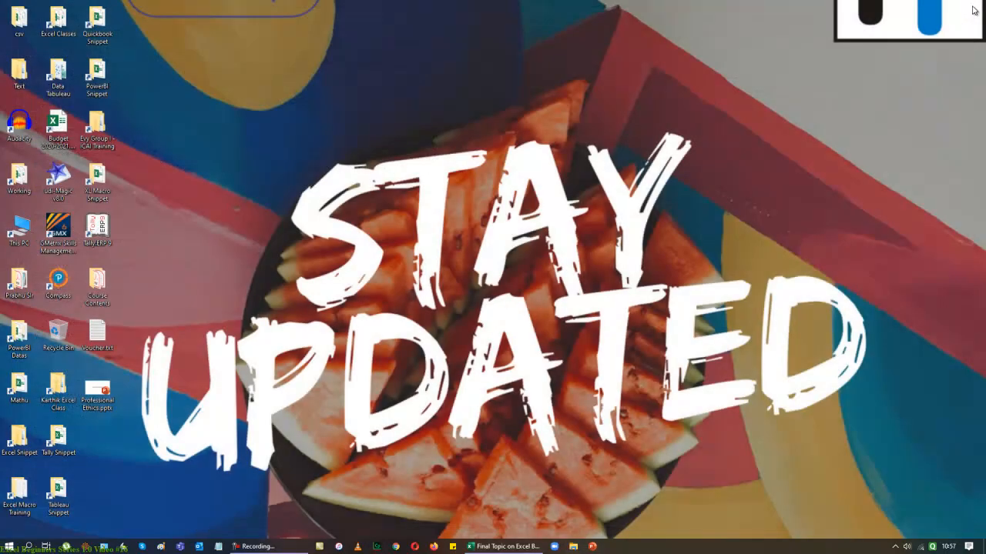
Switch back to Excel, refresh the combined Month and Sales table, and show the Queries & Connections pane.
left_click(485, 546)
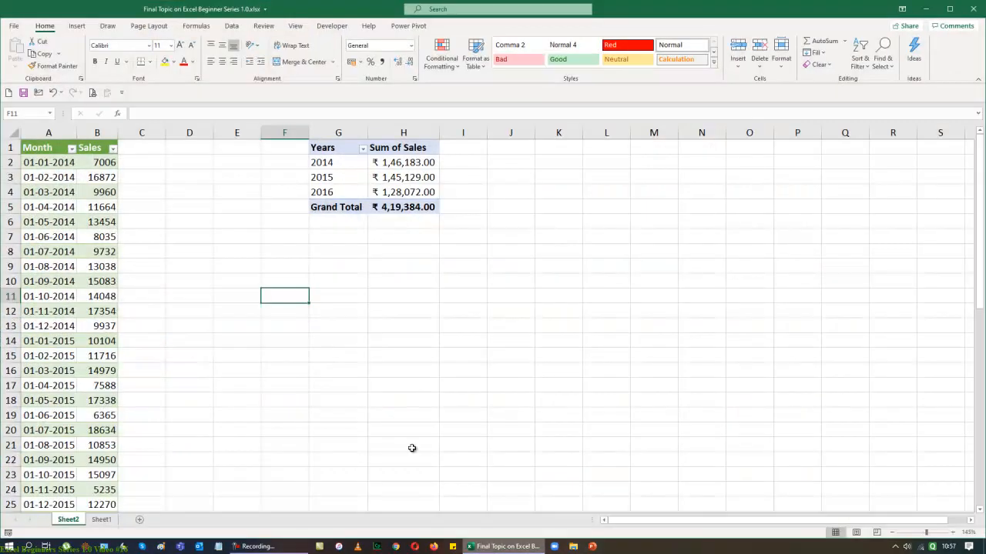
left_click(58, 163)
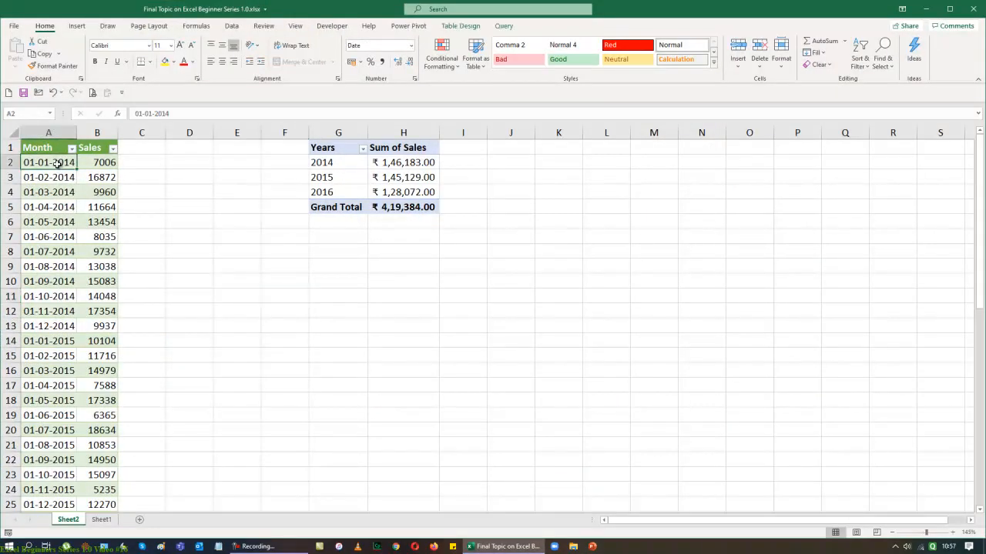
right_click(58, 163)
right_click(58, 164)
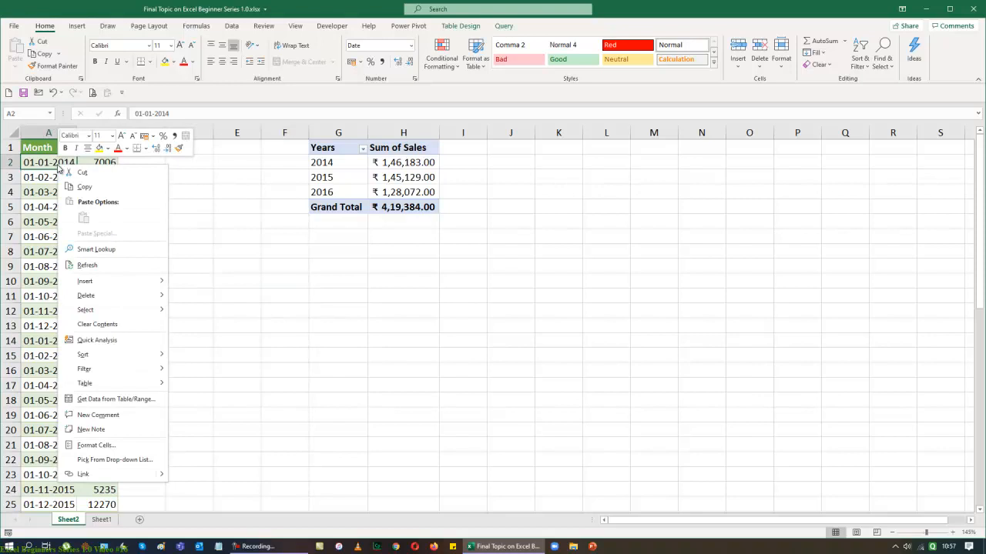
left_click(81, 264)
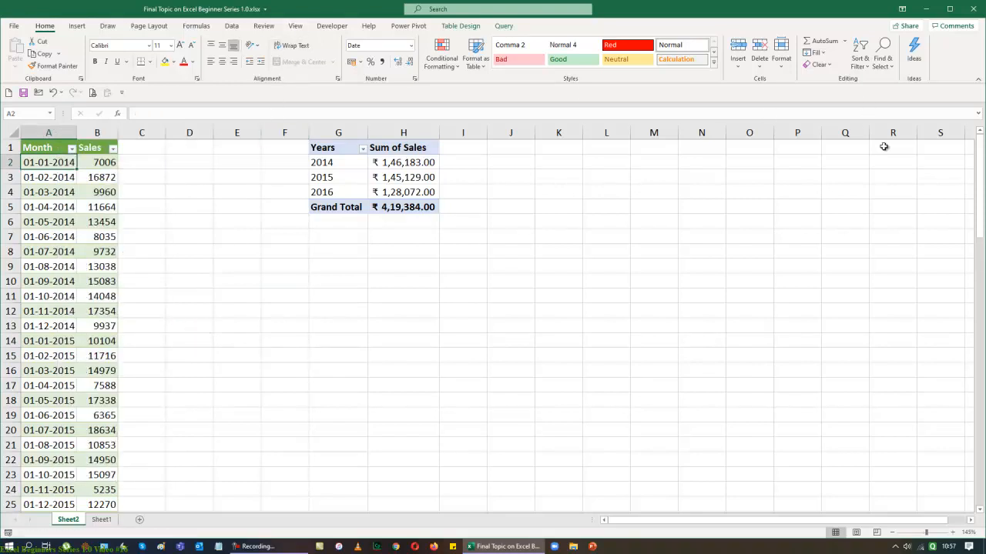
left_click(233, 27)
left_click(229, 41)
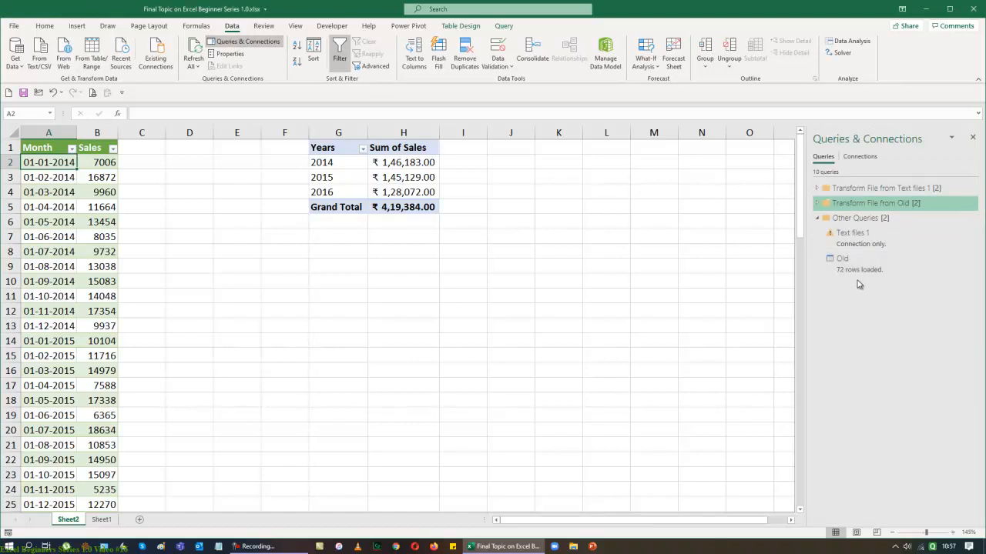
Refresh the yearly sales PivotTable from its updated source table.
left_click_drag(336, 185, 337, 163)
right_click(340, 189)
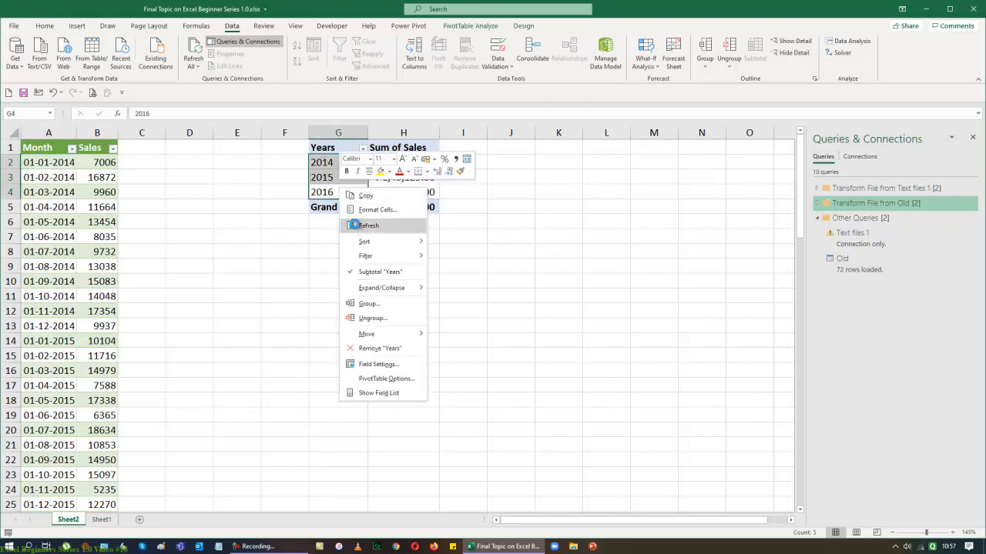
left_click(365, 225)
left_click(561, 282)
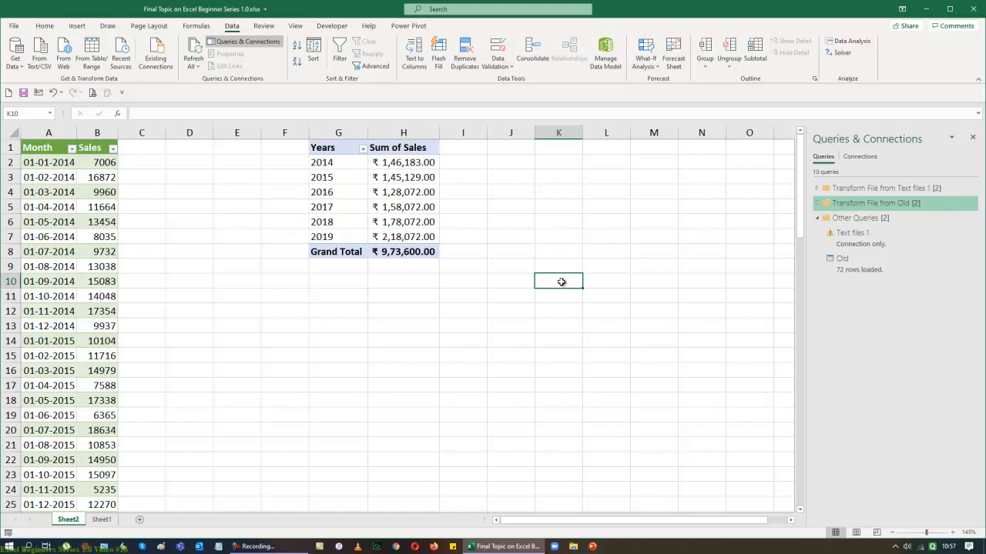
right_click(73, 522)
left_click(108, 425)
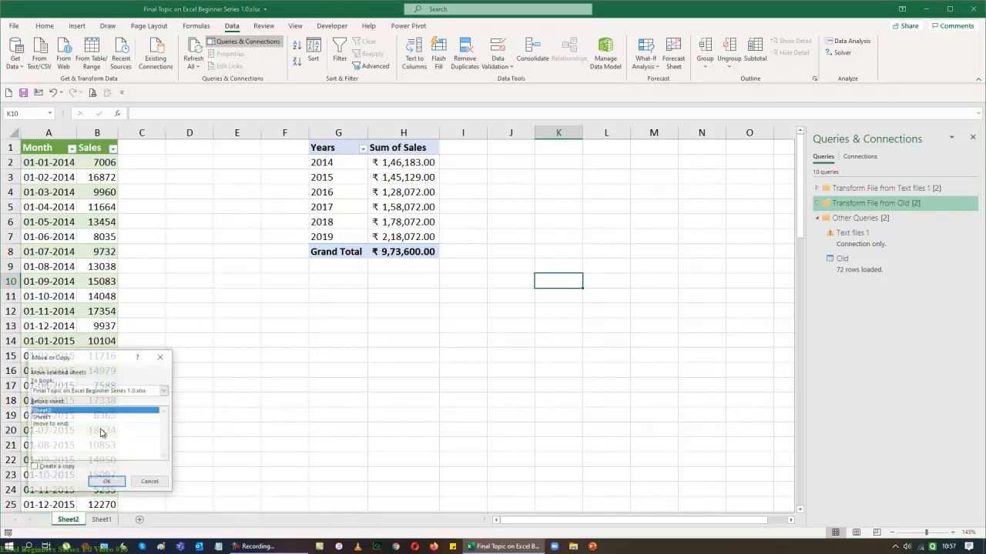
key("Escape")
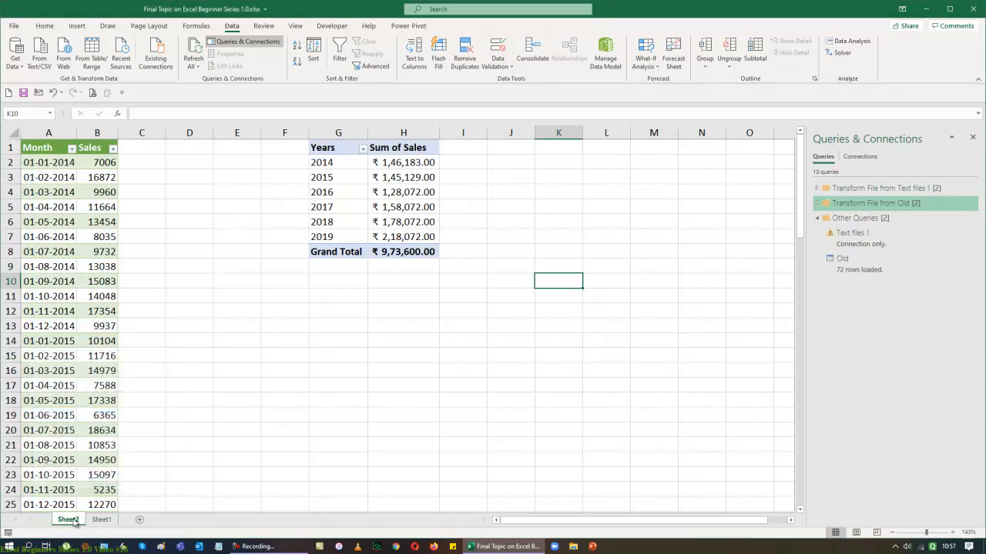
Rename Sheet2, which holds the combined table and PivotTable, as Text File.
right_click(74, 522)
left_click(106, 406)
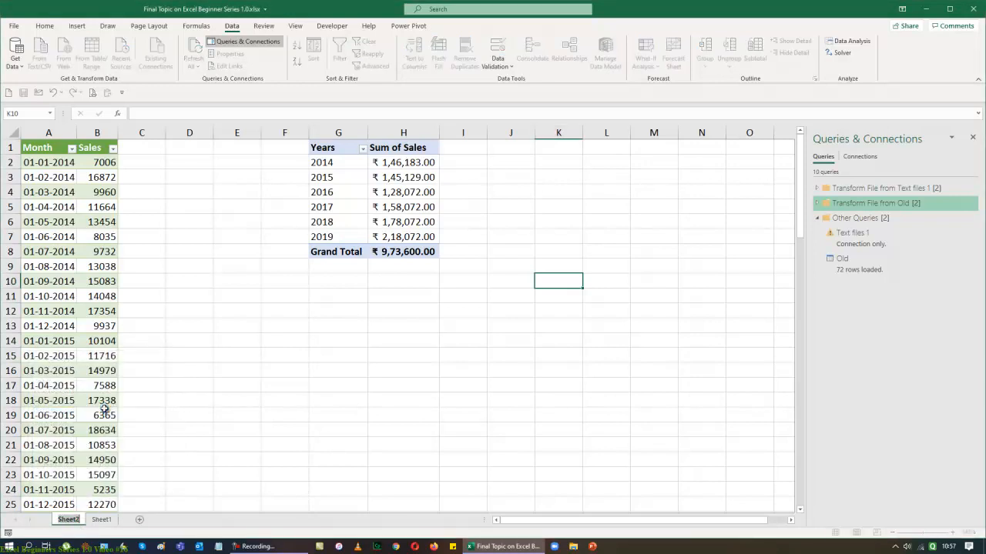
type("Text File")
key("Return")
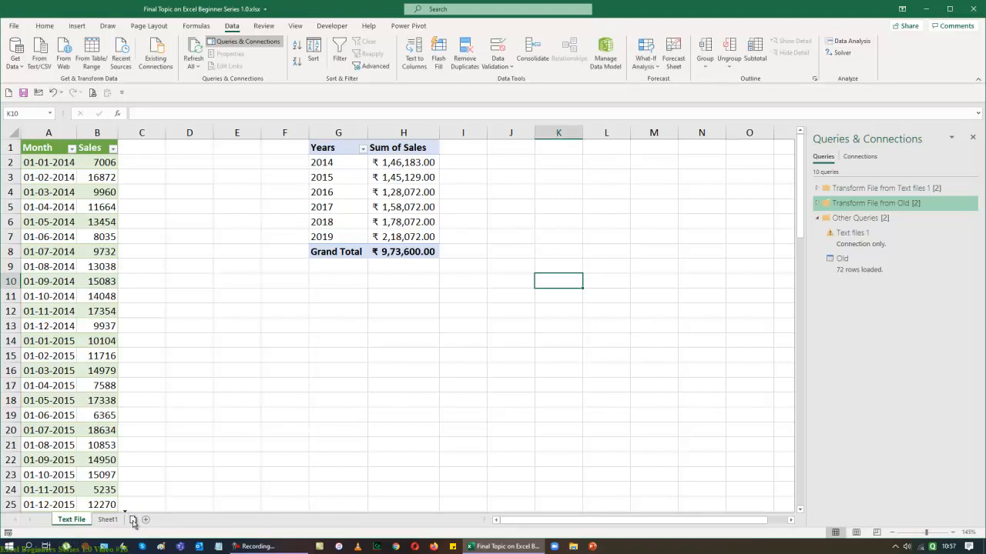
Move the Text File sheet after Sheet1, then show Sheet1 and close the Queries & Connections pane.
left_click_drag(132, 522, 133, 522)
left_click(69, 520)
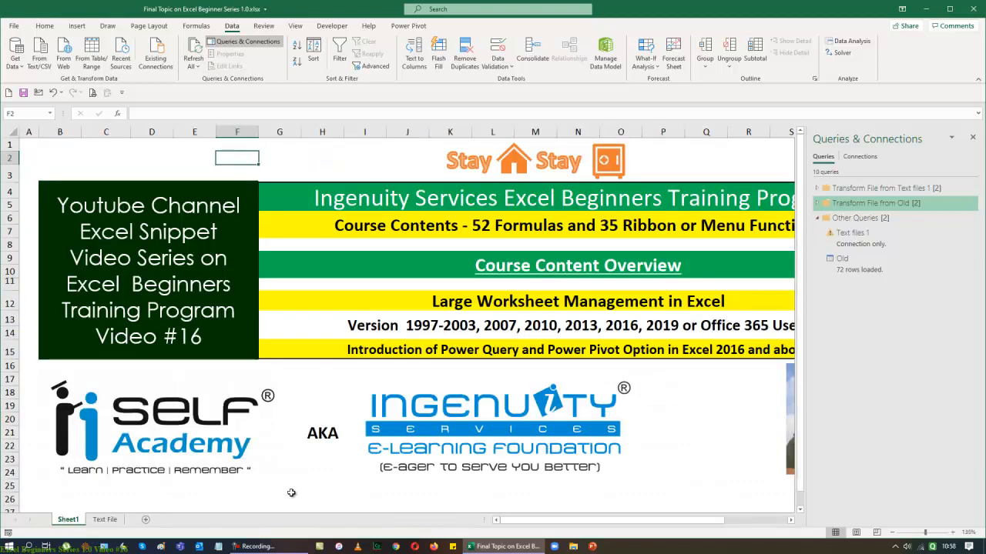
left_click(972, 137)
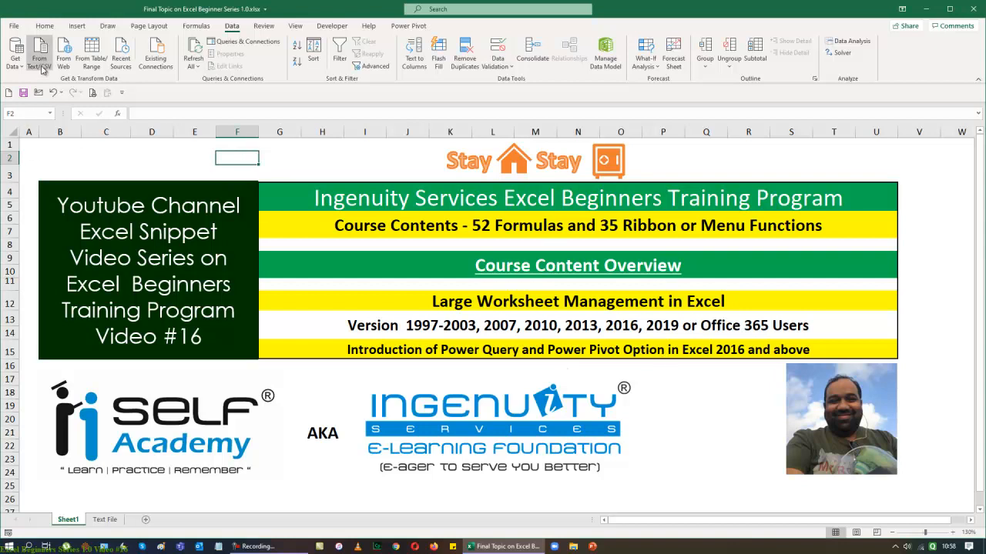
left_click(15, 60)
mouse_move(73, 85)
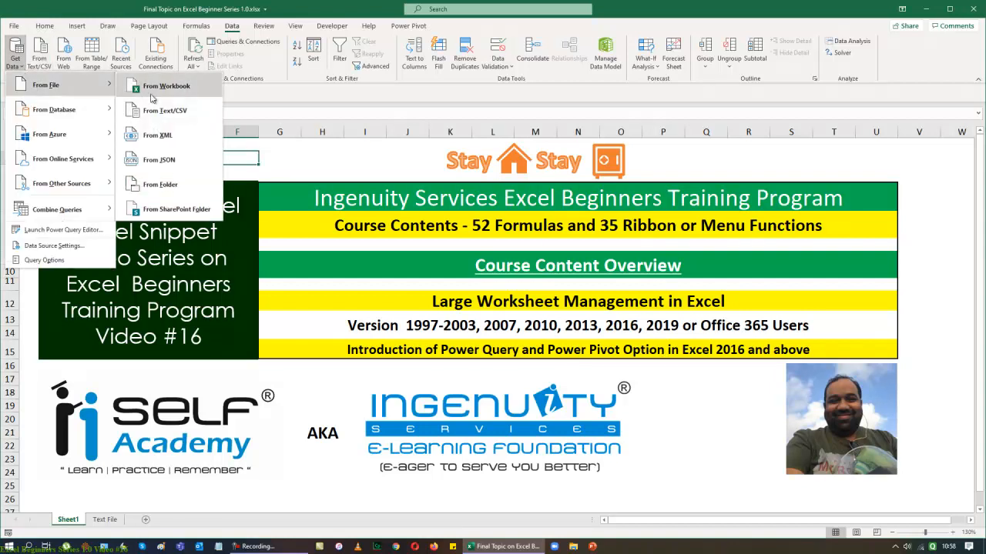
left_click(197, 186)
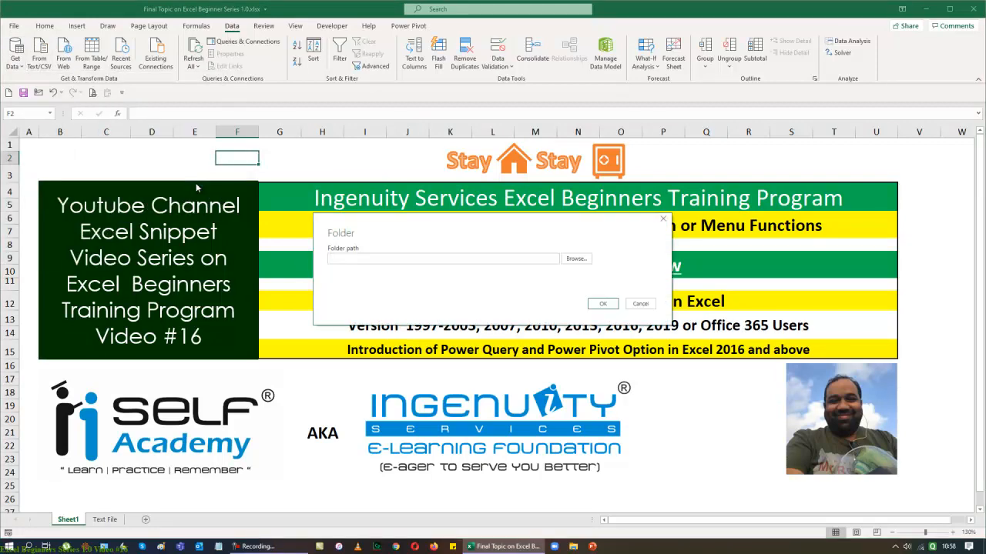
left_click(640, 303)
Minimise Excel, open the csv folder on the desktop and look over its PowerQuery04 files.
left_click(925, 9)
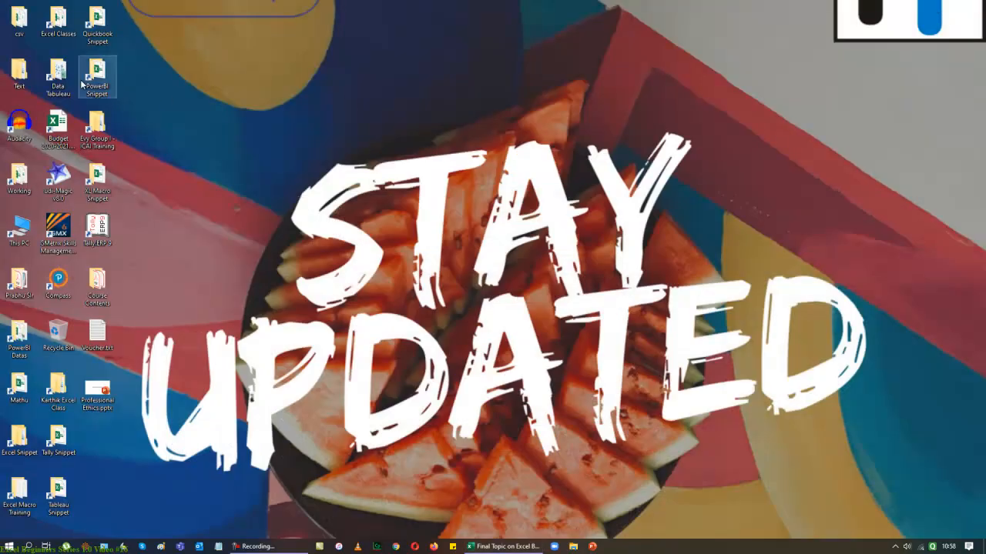
double_click(31, 23)
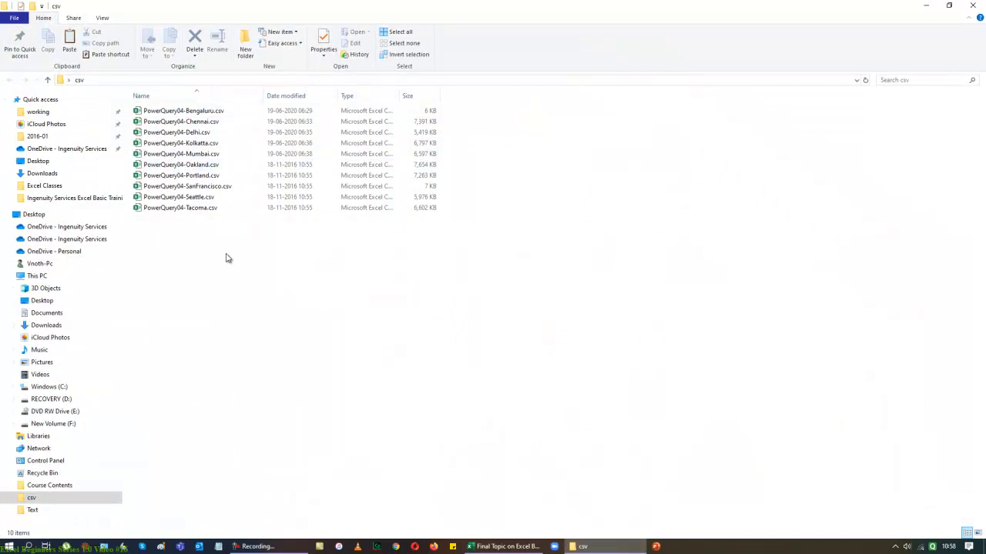
left_click_drag(264, 260, 170, 167)
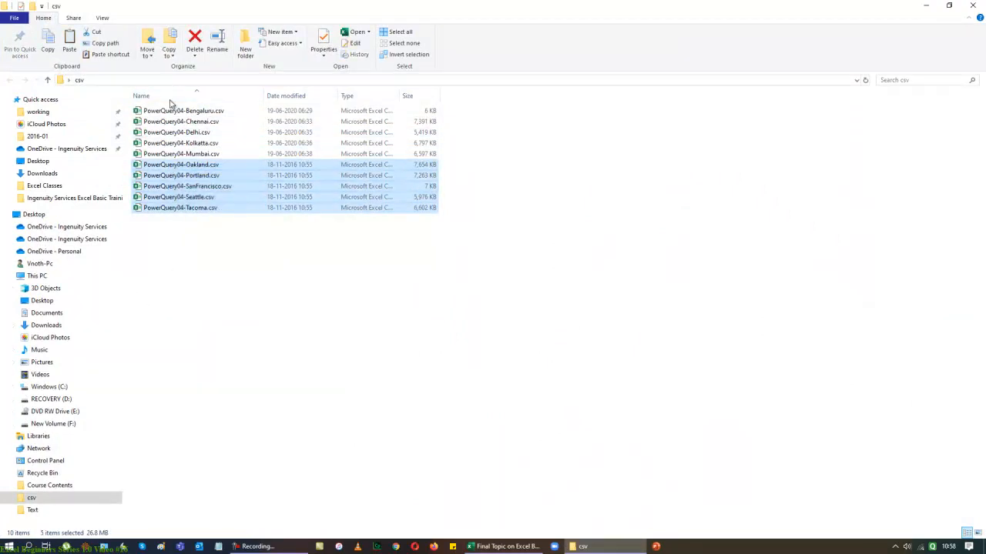
left_click(331, 327)
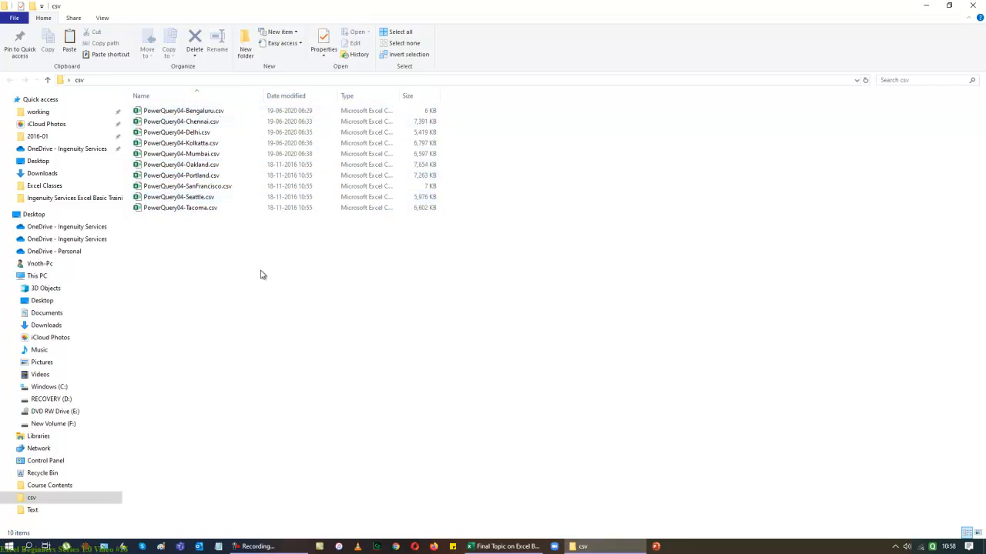
Move the Oakland, Portland, SanFrancisco, Seattle and Tacoma CSV files into a new US folder inside csv, and return to csv.
left_click_drag(272, 270, 159, 163)
left_click(234, 360)
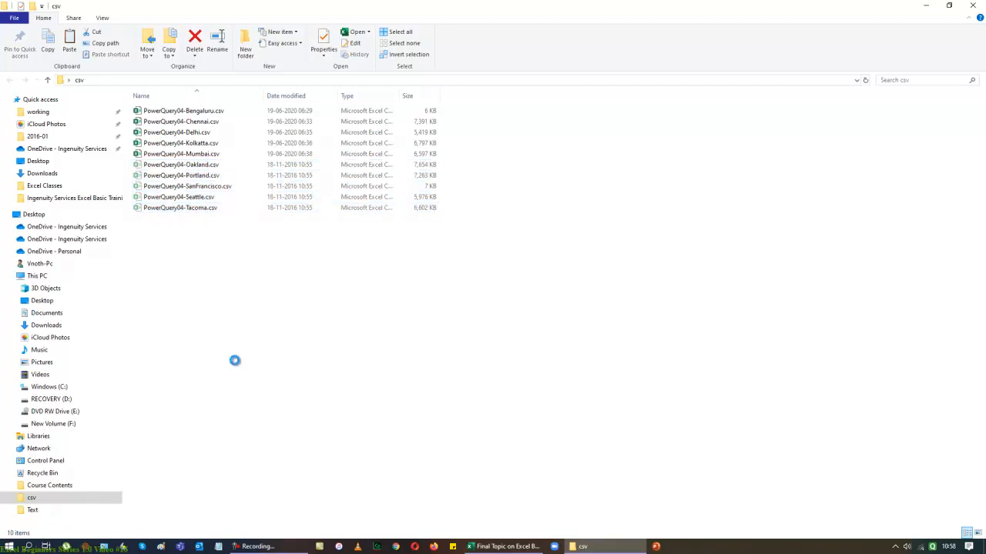
right_click(236, 362)
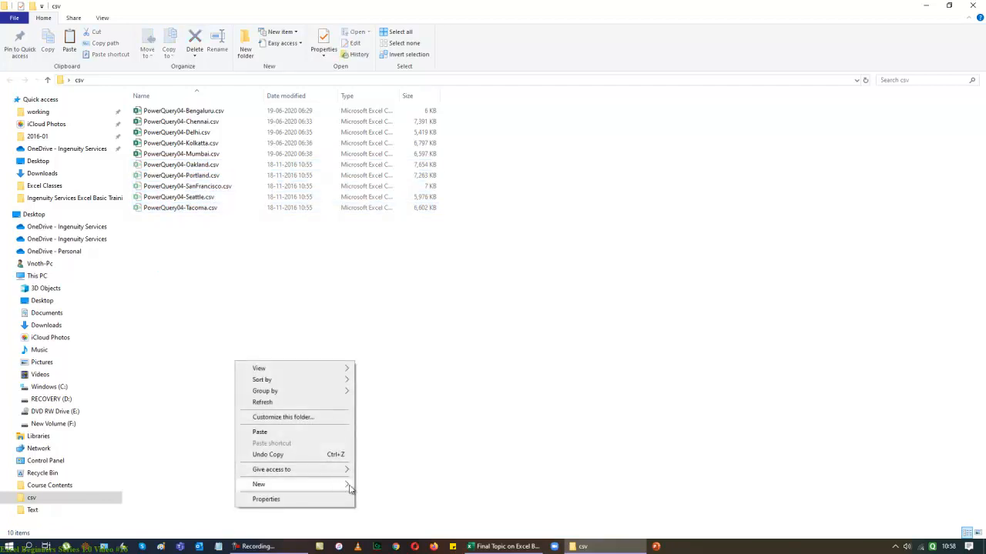
mouse_move(351, 483)
left_click(392, 357)
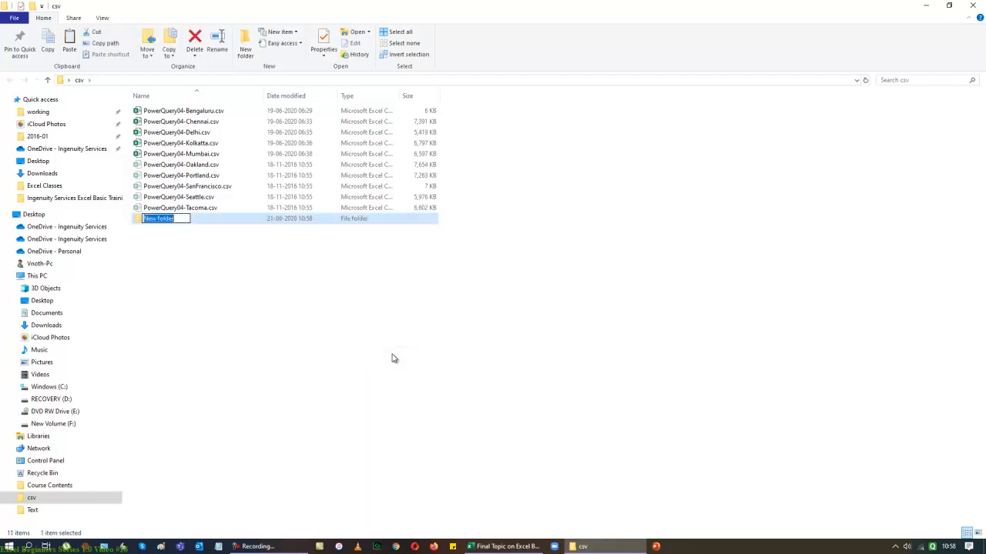
key("BackSpace")
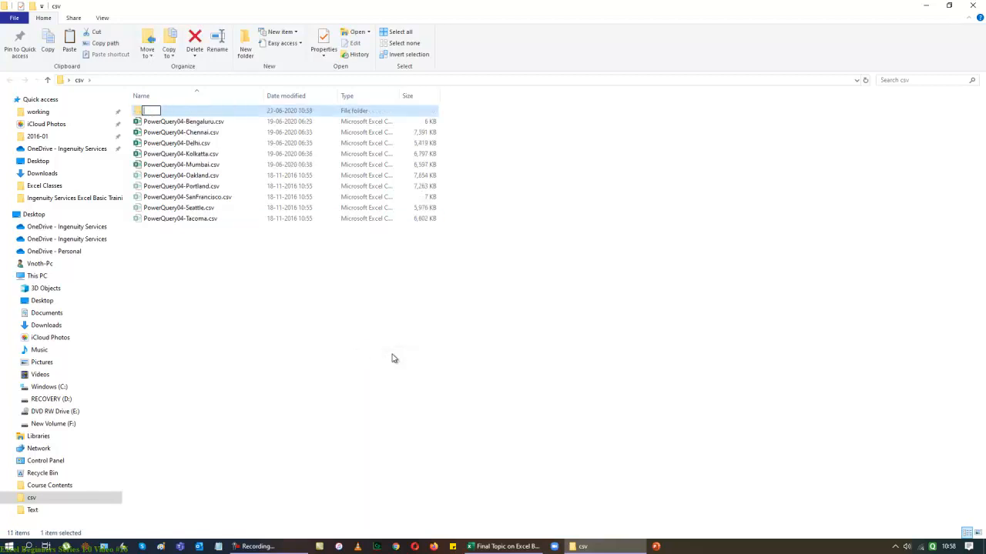
type("US")
key("Return")
key("Return")
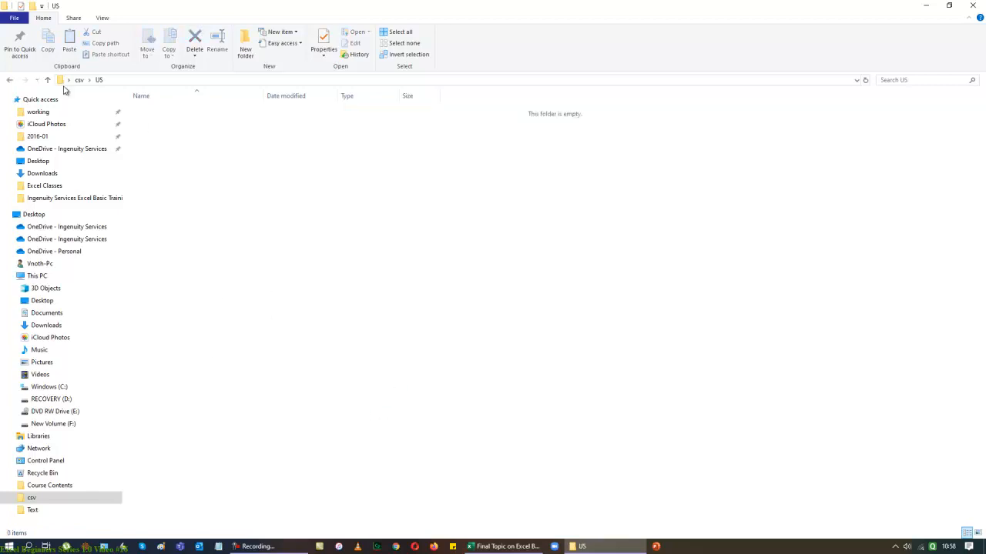
key("ctrl+v")
left_click(10, 80)
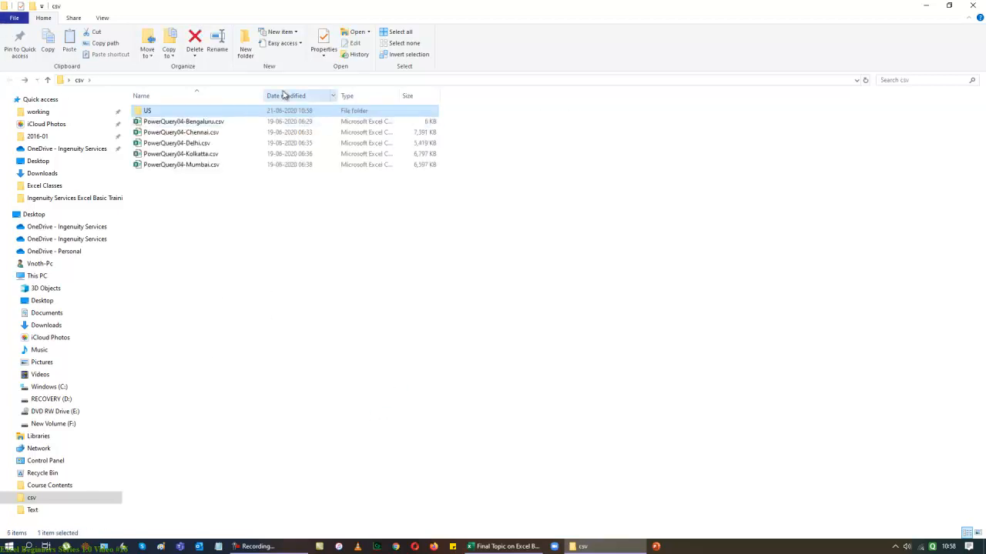
Create a folder named India inside the csv folder.
left_click(247, 52)
type("India")
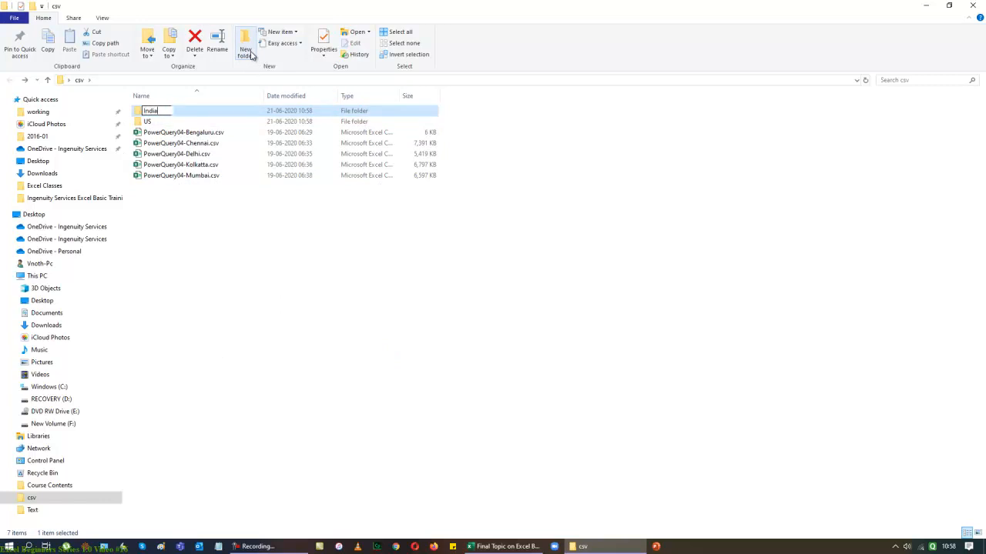
key("Return")
Move the Bengaluru, Chennai, Delhi, Kolkatta and Mumbai CSV files into the India folder and return to csv.
key("Down")
key("Down")
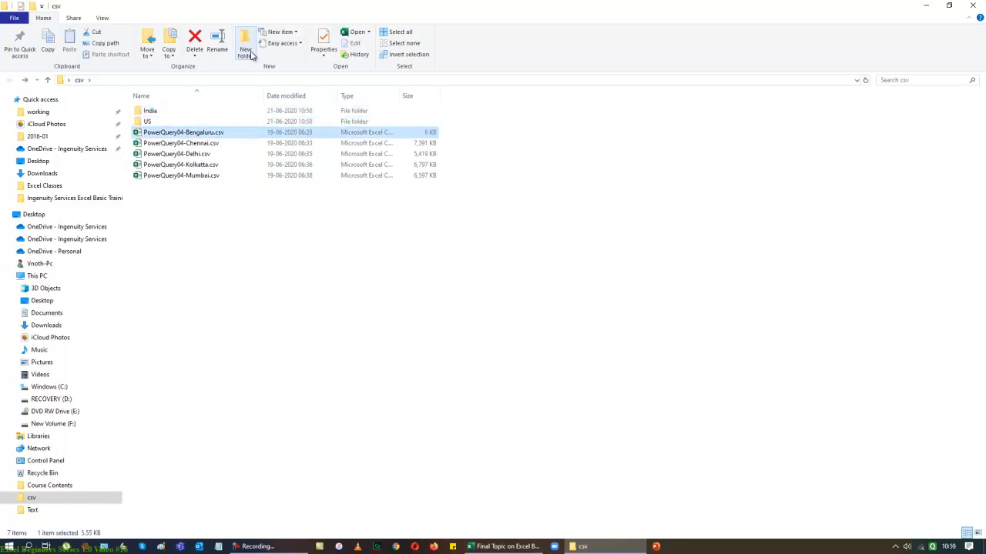
key("shift+Down")
key("shift+Down")
key("shift+Down")
key("shift+Down")
key("Up")
key("Up")
key("Up")
key("Up")
key("Up")
key("Up")
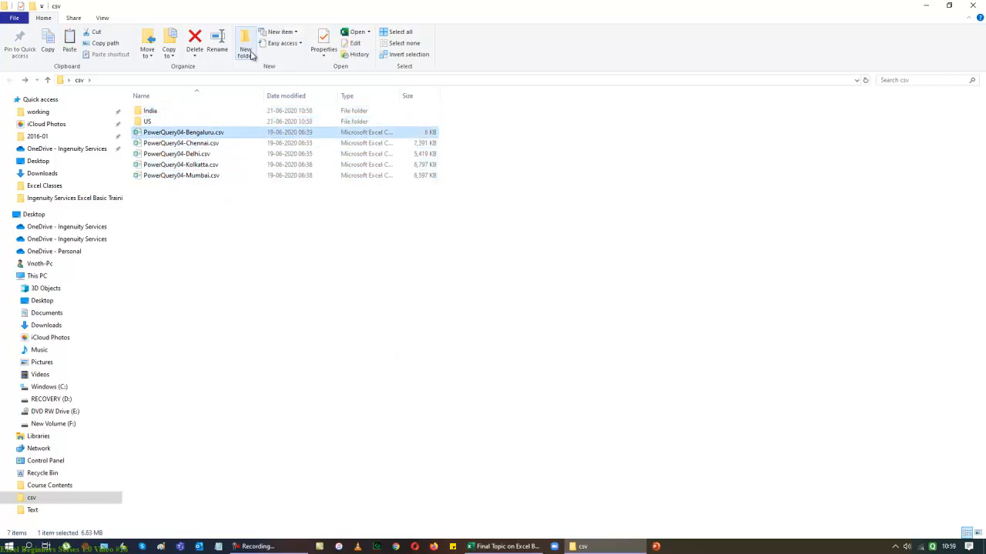
key("Return")
key("ctrl+v")
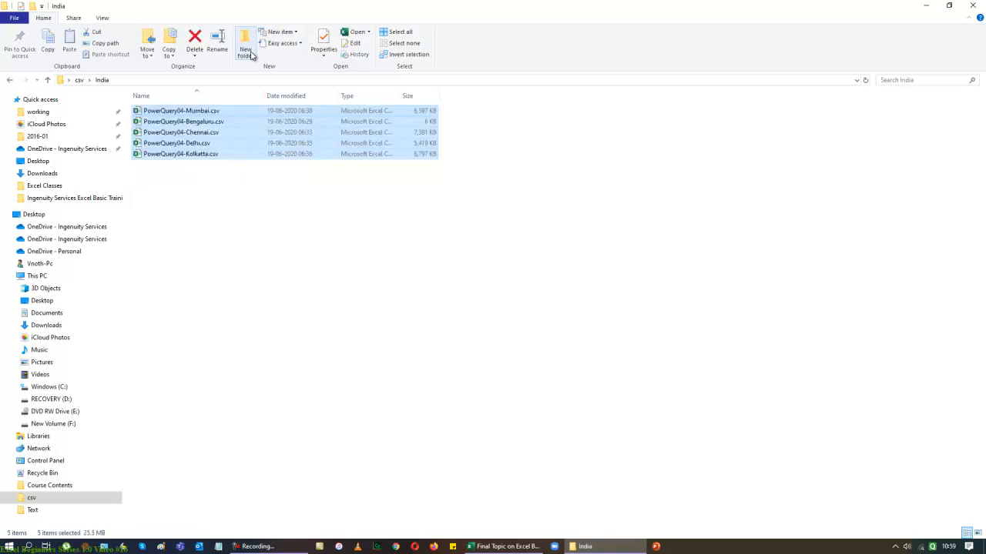
key("alt+Up")
left_click(225, 258)
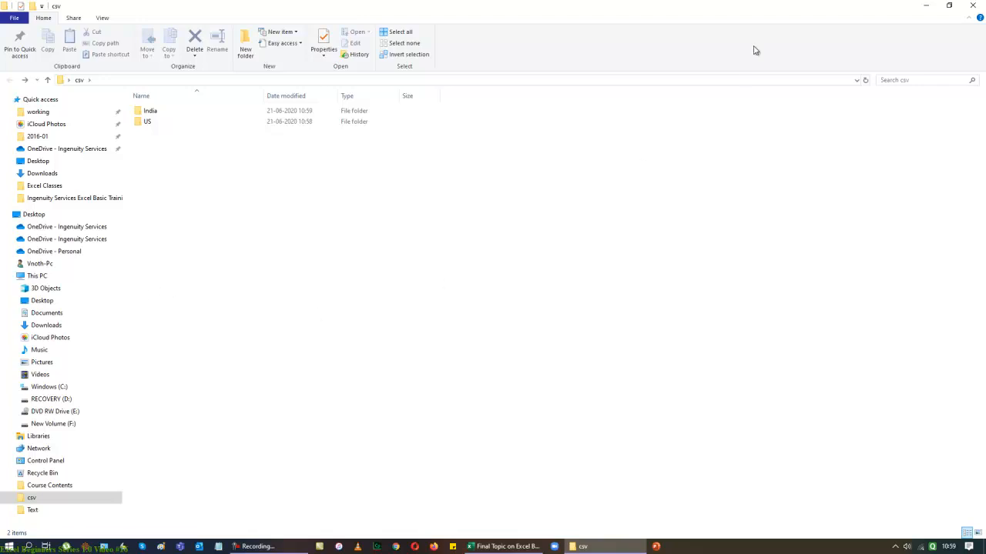
Copy PowerQuery04-Chennai.csv and PowerQuery04-Kolkatta.csv from the India folder into the parent csv folder.
left_click(200, 111)
key("Return")
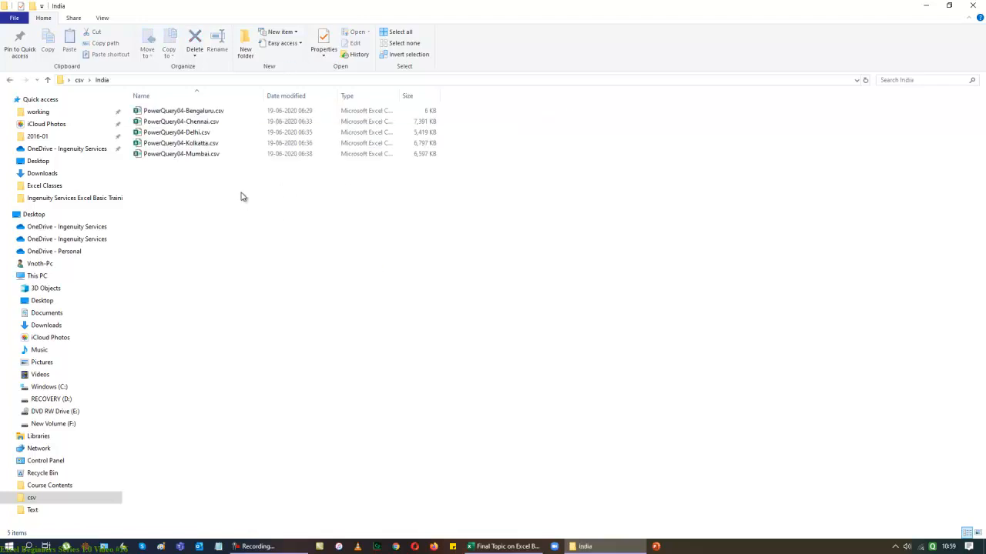
left_click(214, 125)
left_click(215, 144, "ctrl")
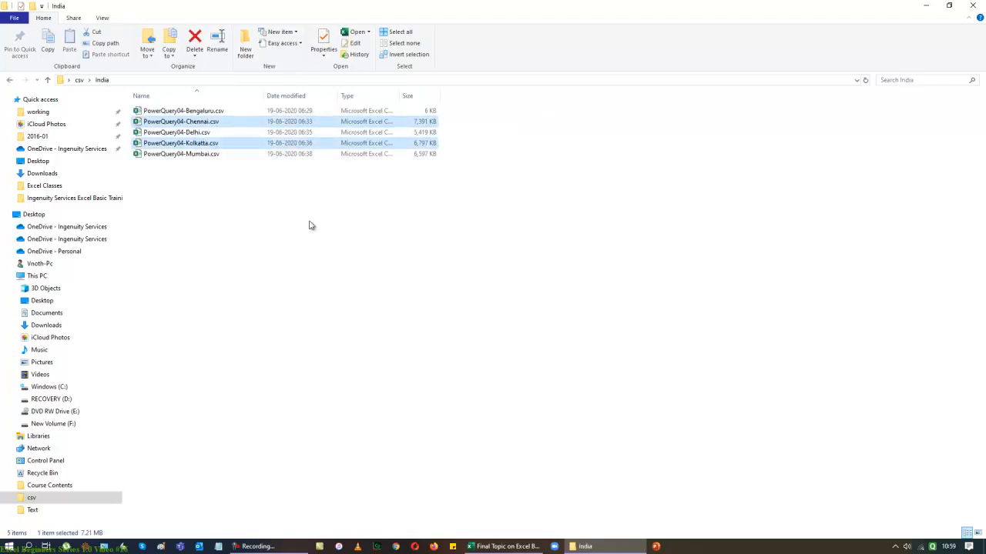
left_click(9, 80)
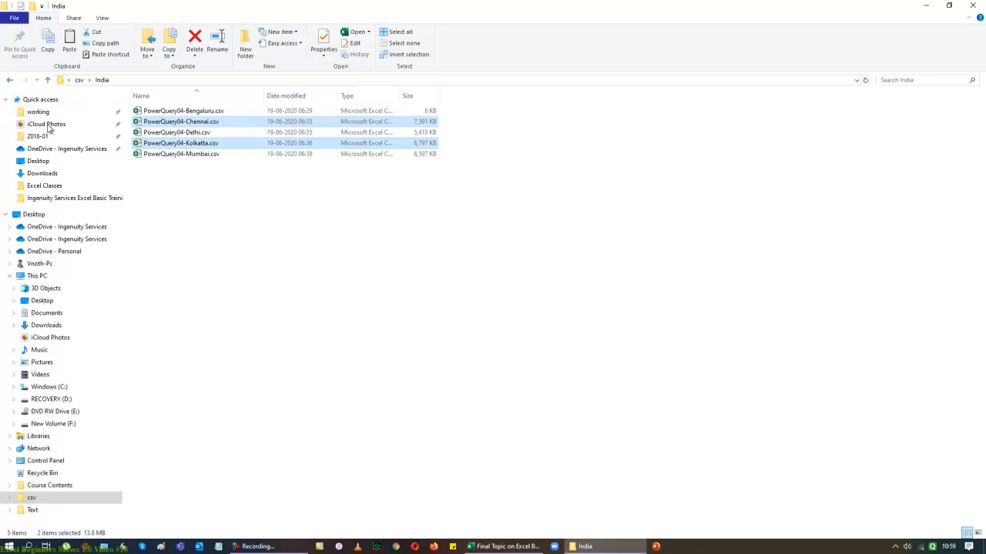
key("ctrl+v")
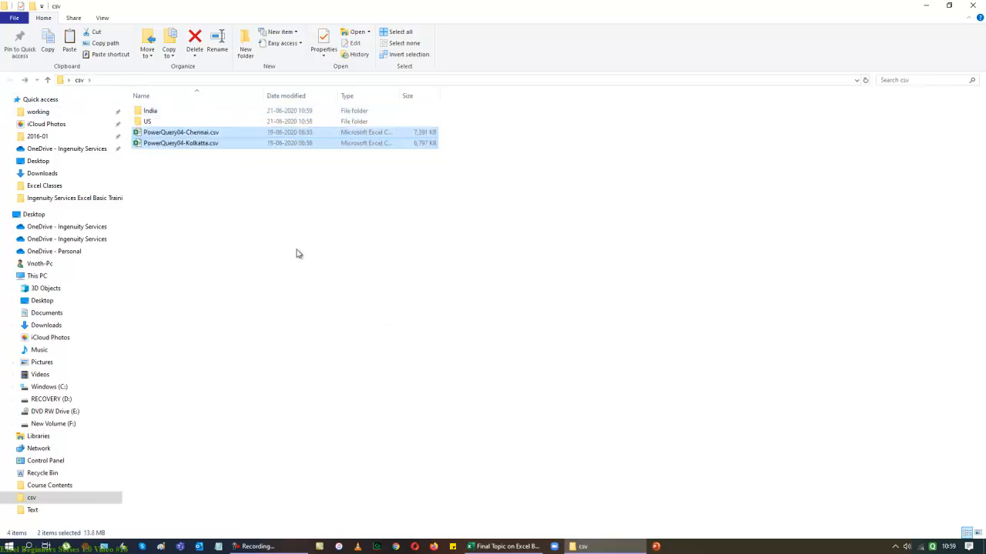
Delete PowerQuery04-Chennai.csv and PowerQuery04-Kolkatta.csv from the India folder and return to the csv folder.
left_click(297, 254)
left_click(145, 112)
double_click(145, 113)
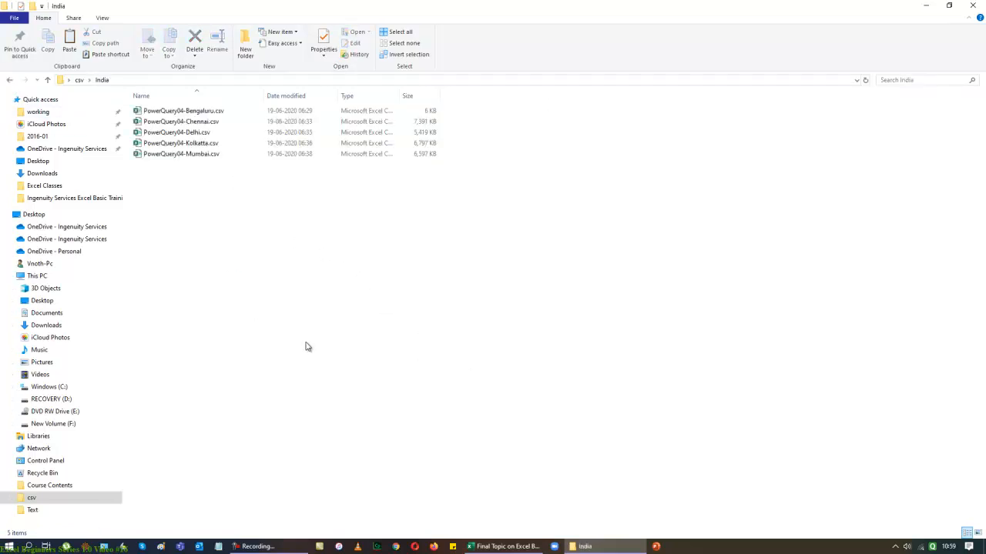
left_click(12, 82)
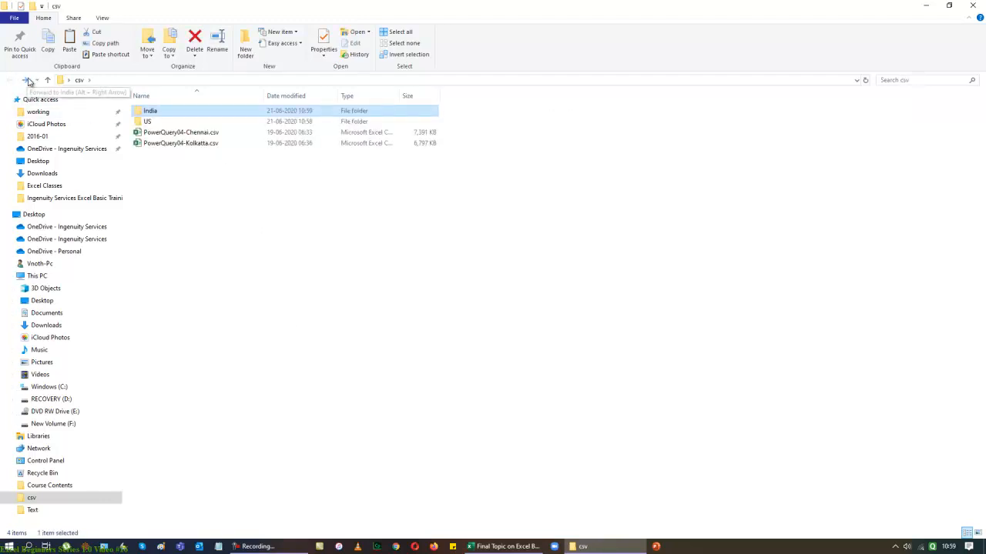
left_click(27, 82)
left_click(181, 122)
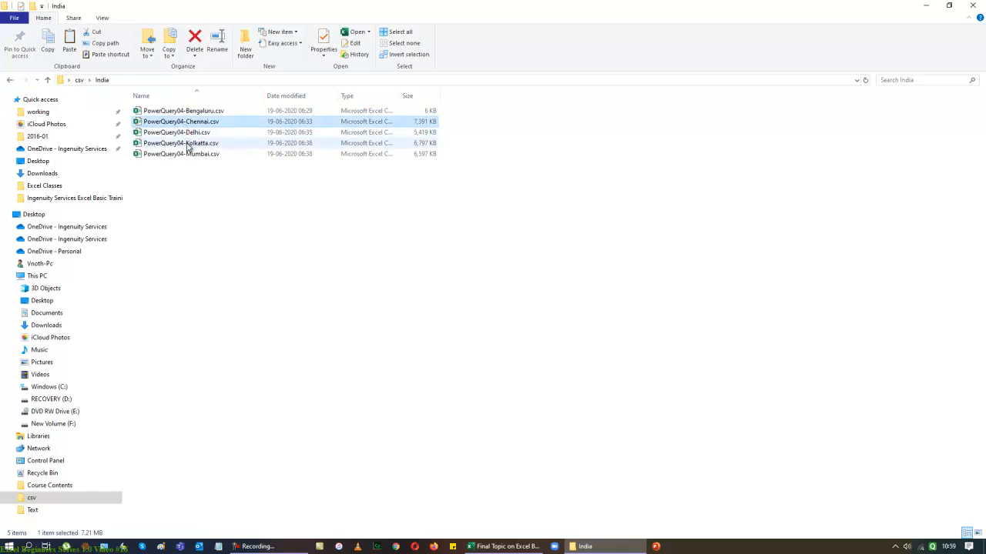
left_click(188, 146, "ctrl")
key("Delete")
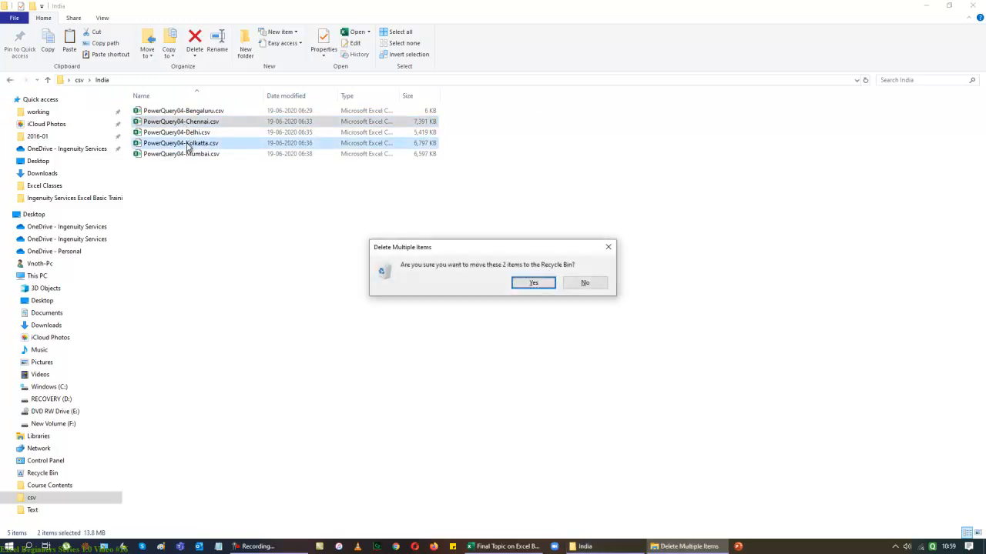
key("Return")
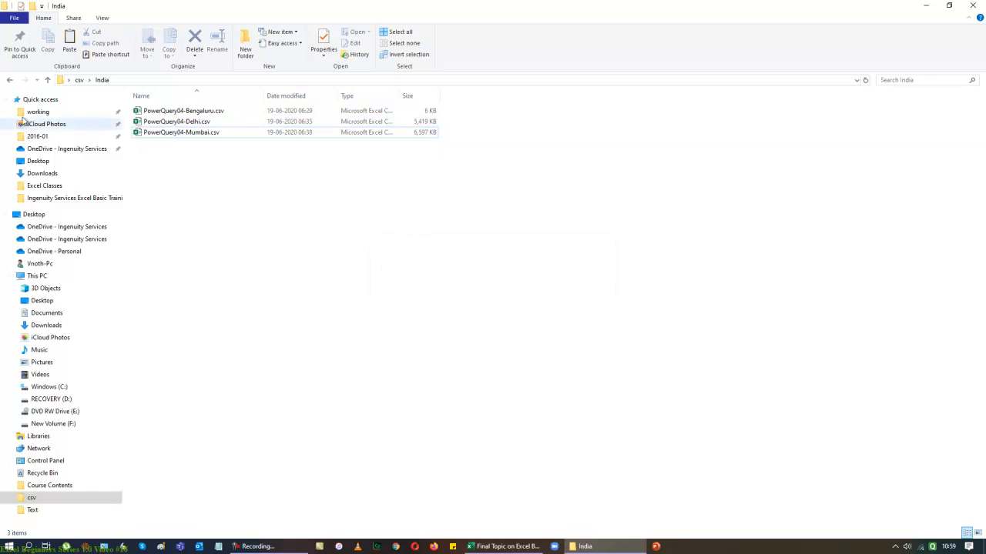
left_click(10, 80)
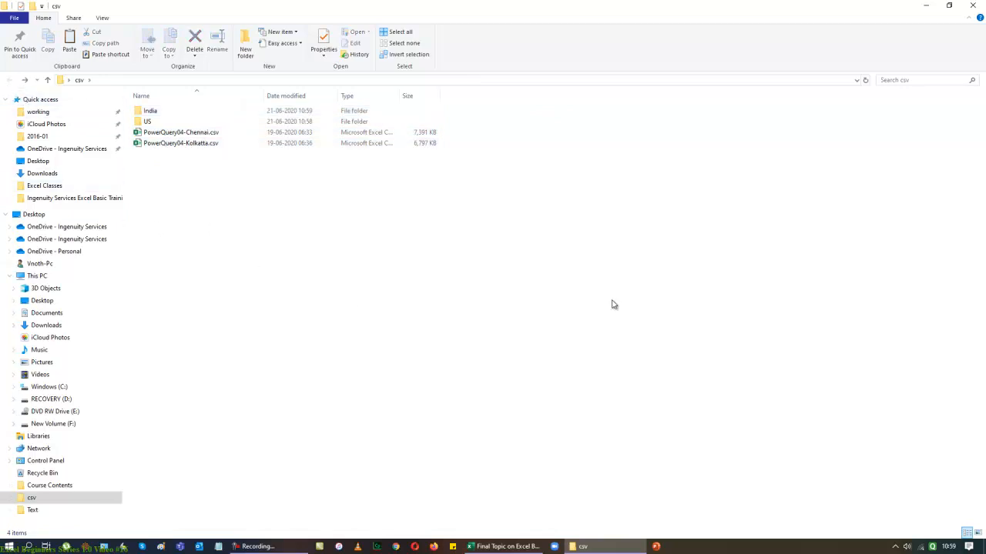
Switch to the Excel workbook, import data from the Desktop csv\India folder, and open the file list for transformation in Power Query.
left_click(973, 7)
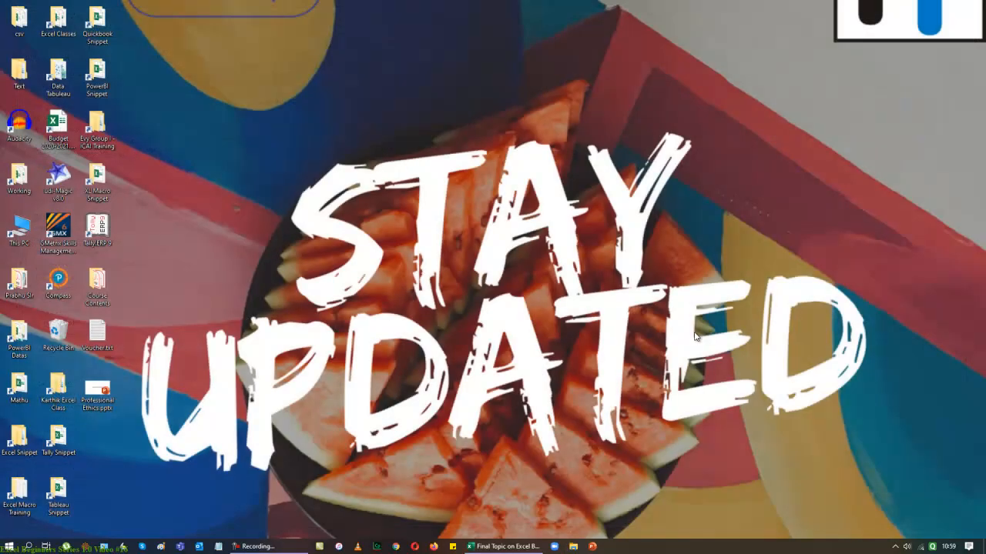
left_click(519, 546)
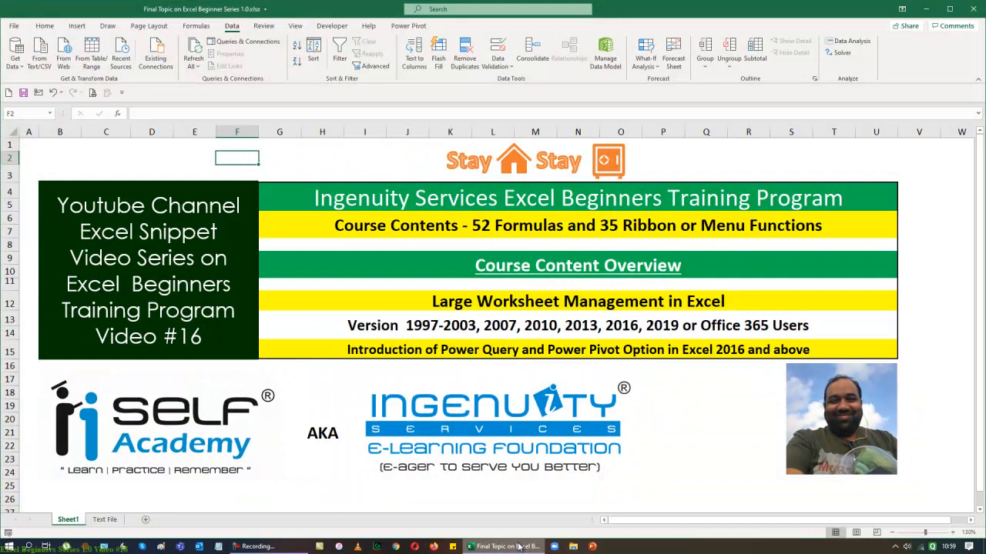
left_click(17, 62)
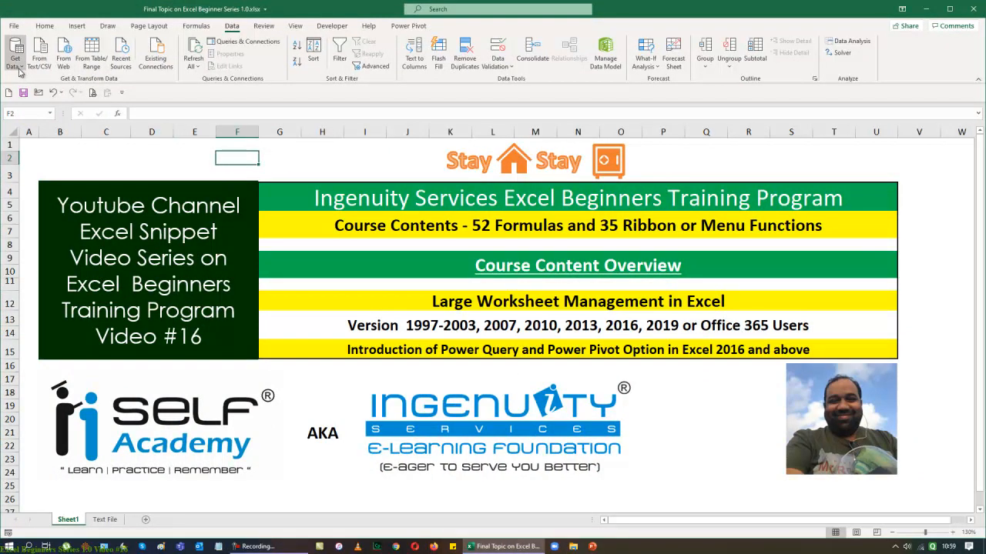
mouse_move(42, 87)
left_click(190, 185)
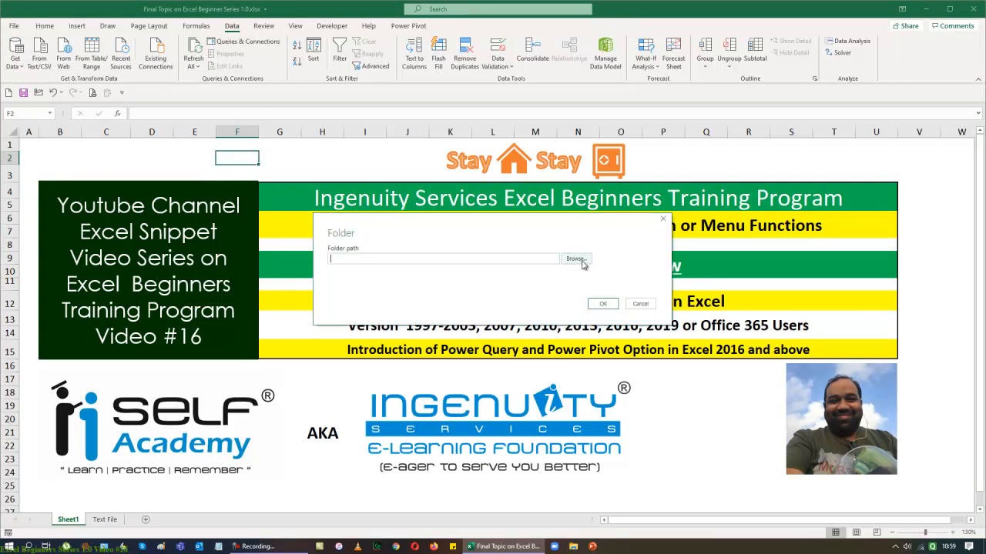
left_click(579, 261)
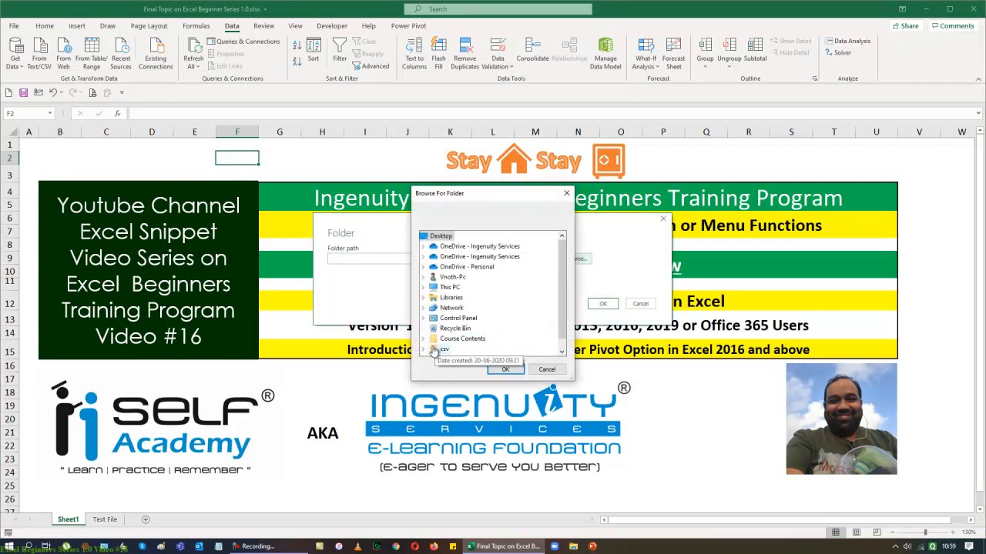
left_click(426, 351)
left_click(456, 339)
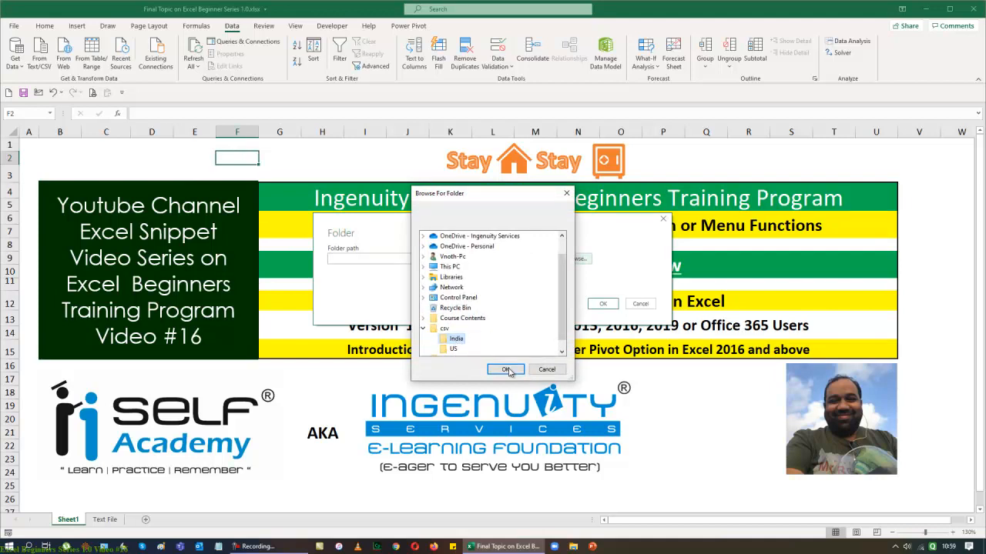
left_click(505, 370)
left_click(603, 304)
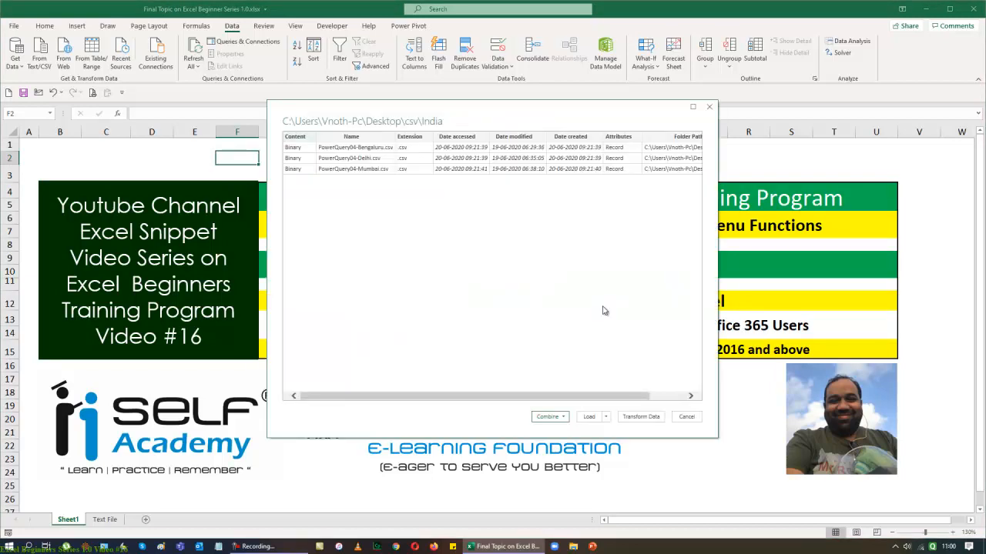
left_click(644, 418)
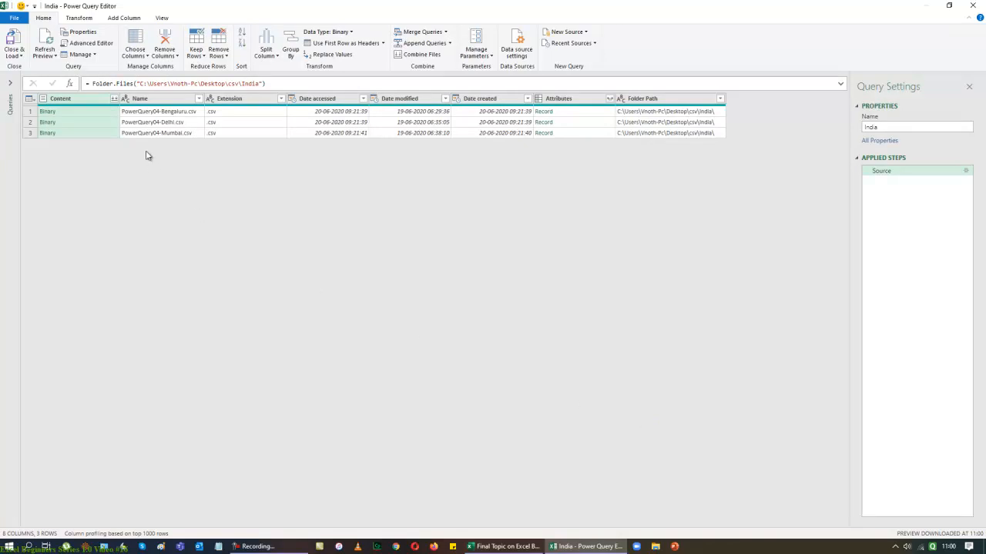
Keep only the Content column of the India query and combine its CSV files, using the first file as sample with comma delimiter.
right_click(85, 100)
left_click(110, 128)
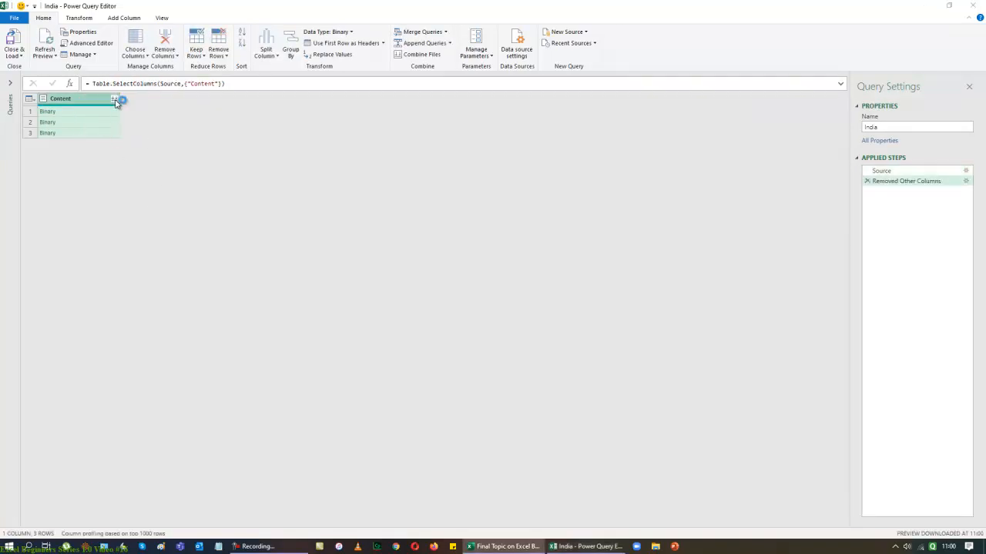
left_click(114, 100)
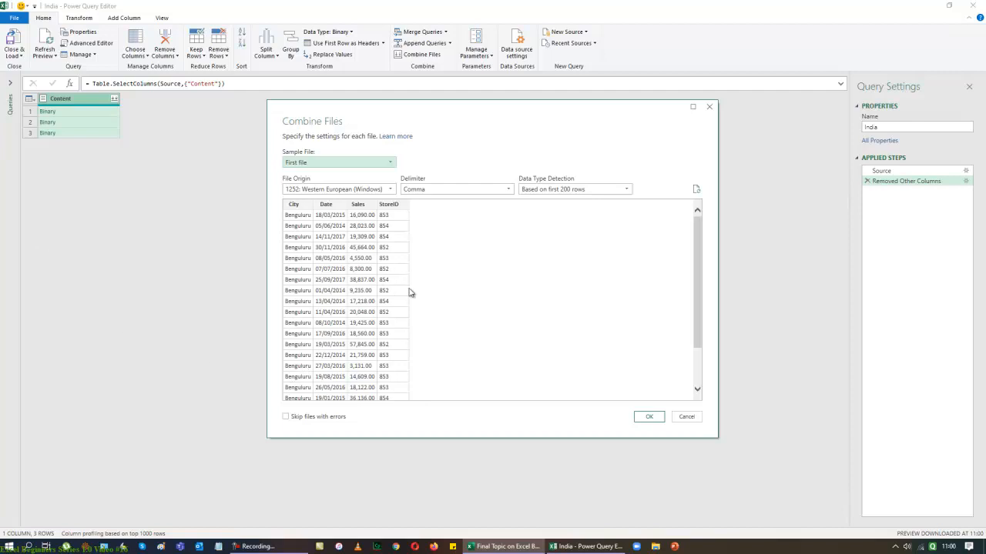
left_click(649, 417)
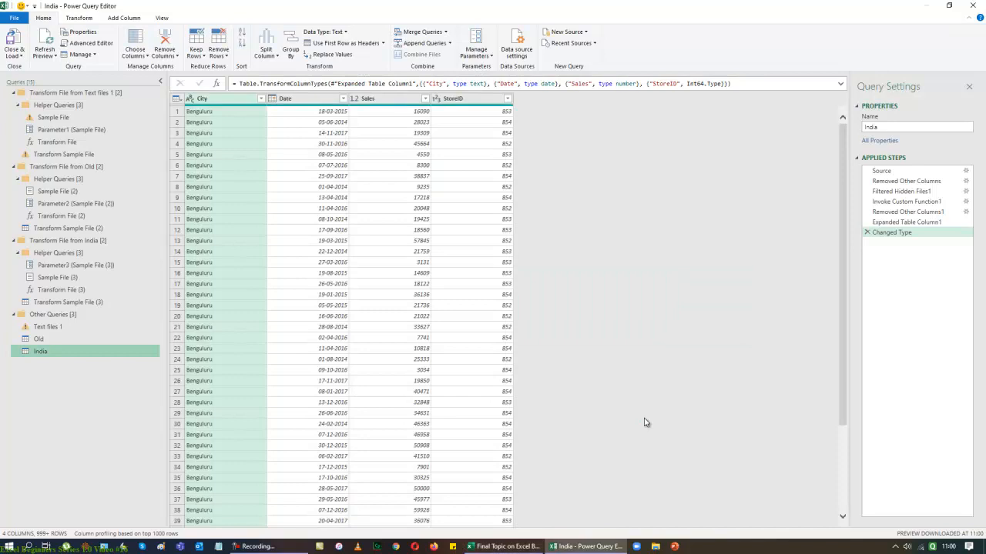
Review the City and Date column types, and change the Sales column to Whole Number, replacing the current conversion.
left_click(189, 99)
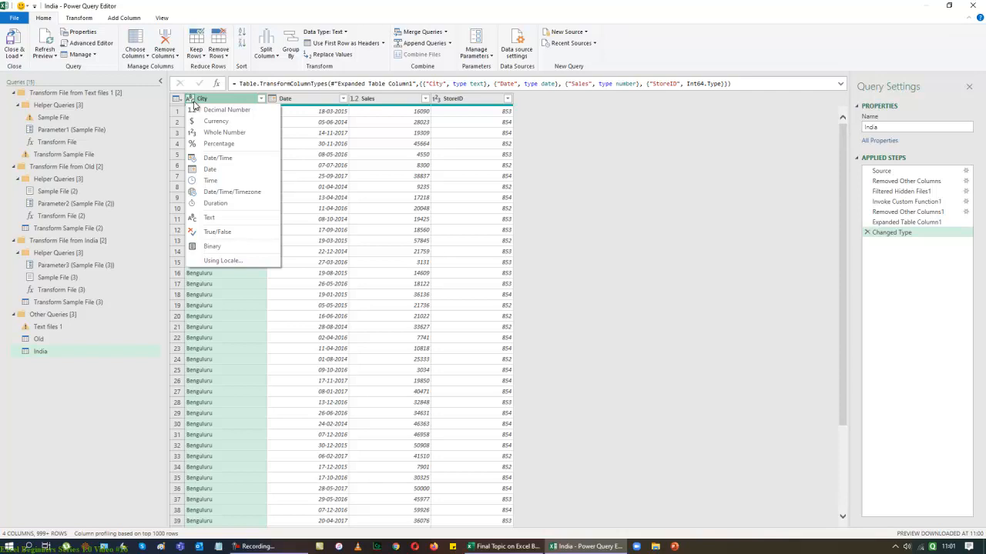
left_click(616, 287)
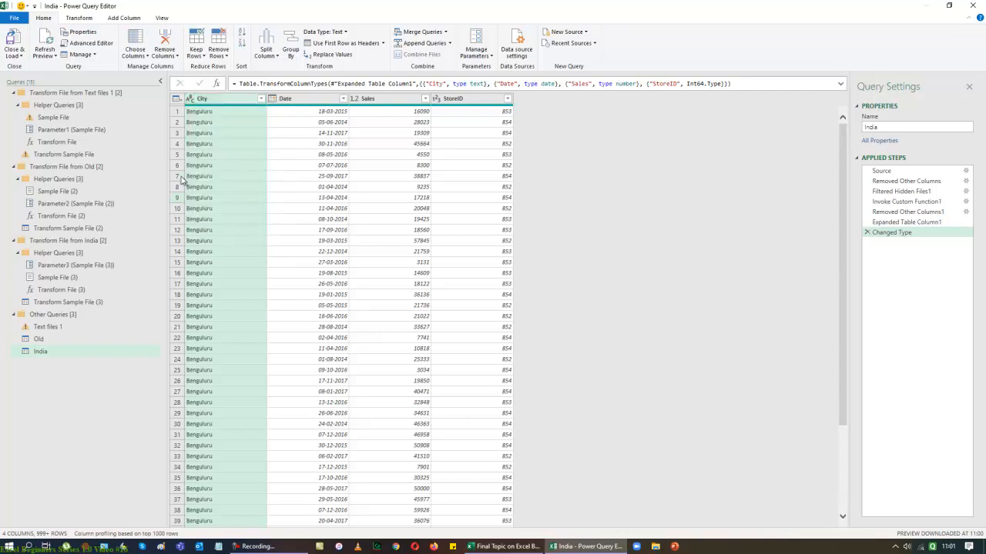
left_click(272, 100)
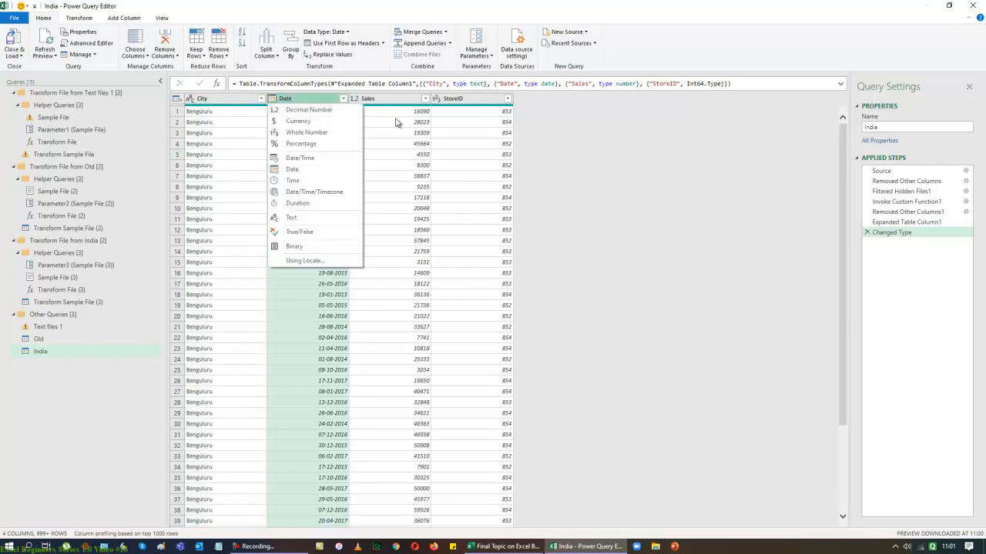
left_click(356, 100)
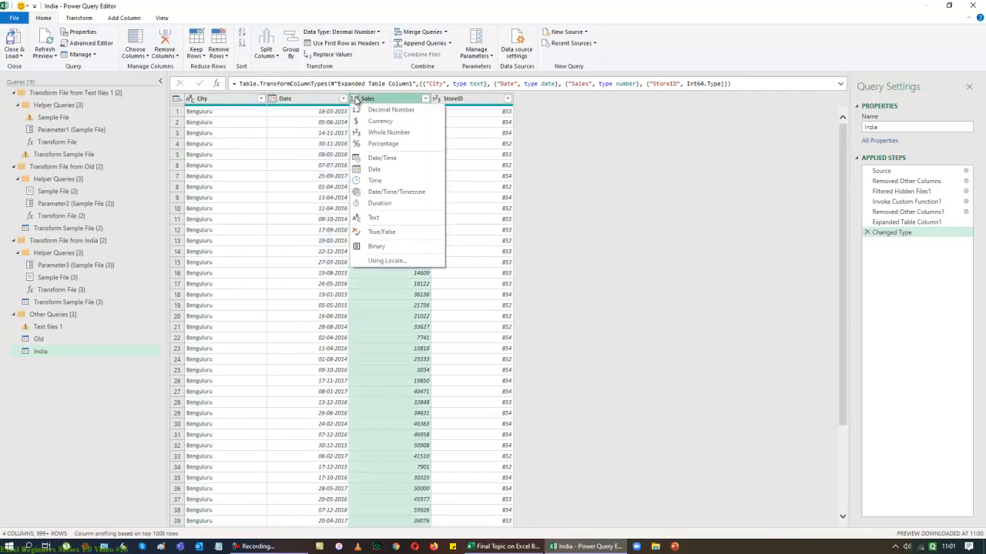
left_click(419, 132)
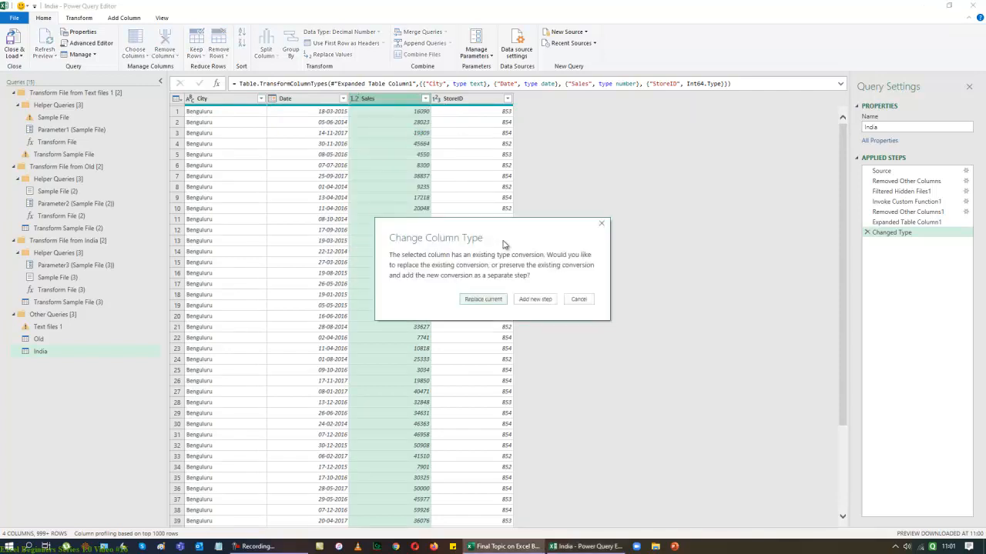
left_click(489, 300)
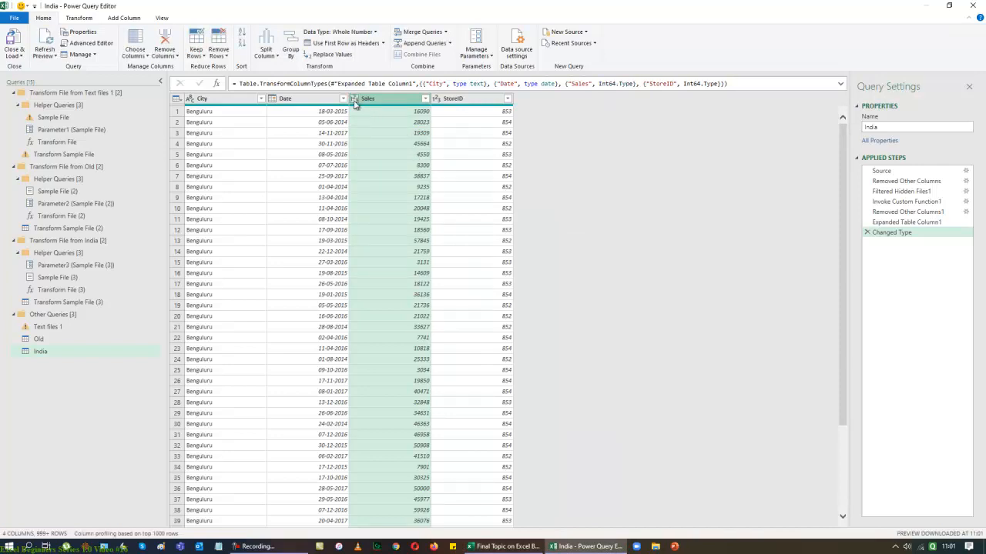
Check the type choices of the Sales and StoreID columns, and load the India query into a table on a new worksheet.
left_click(355, 103)
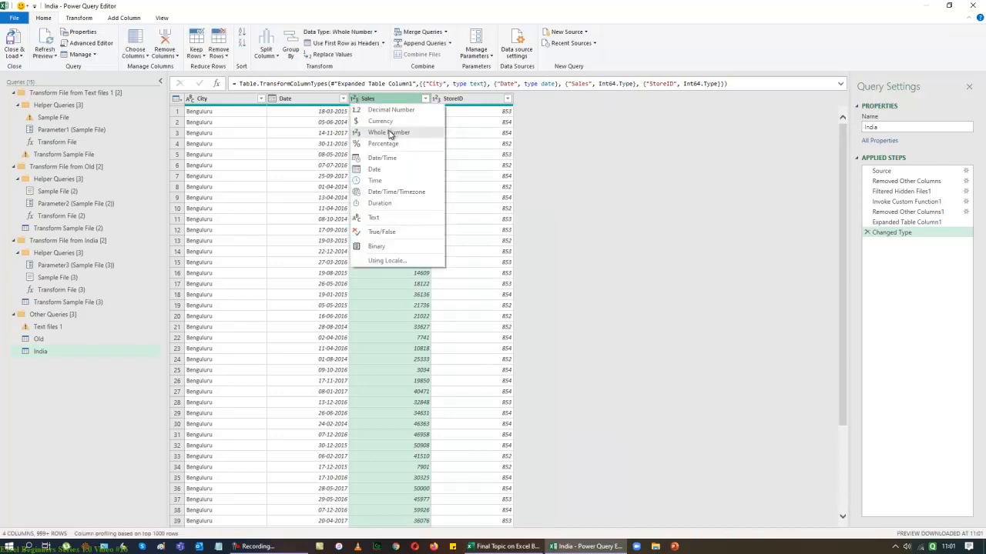
left_click(477, 101)
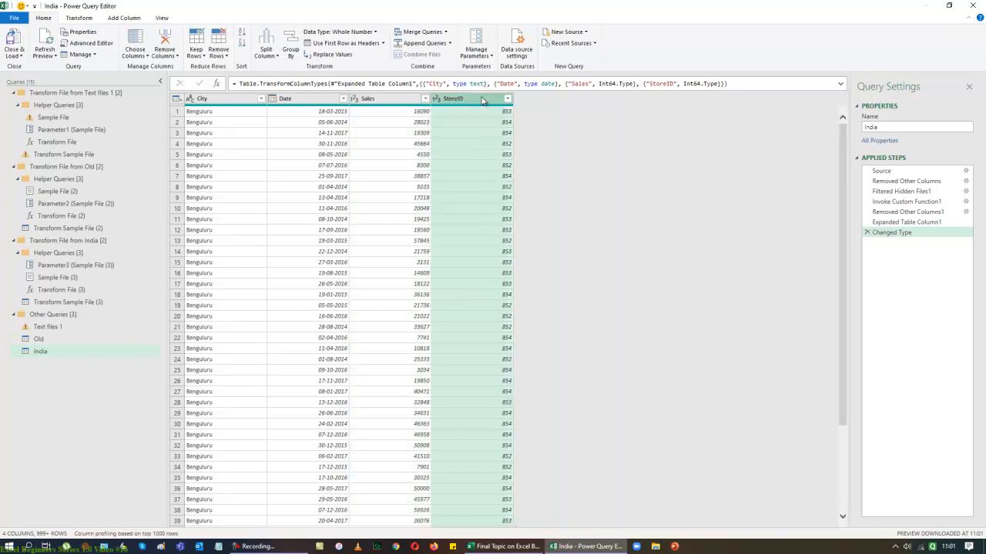
left_click(437, 100)
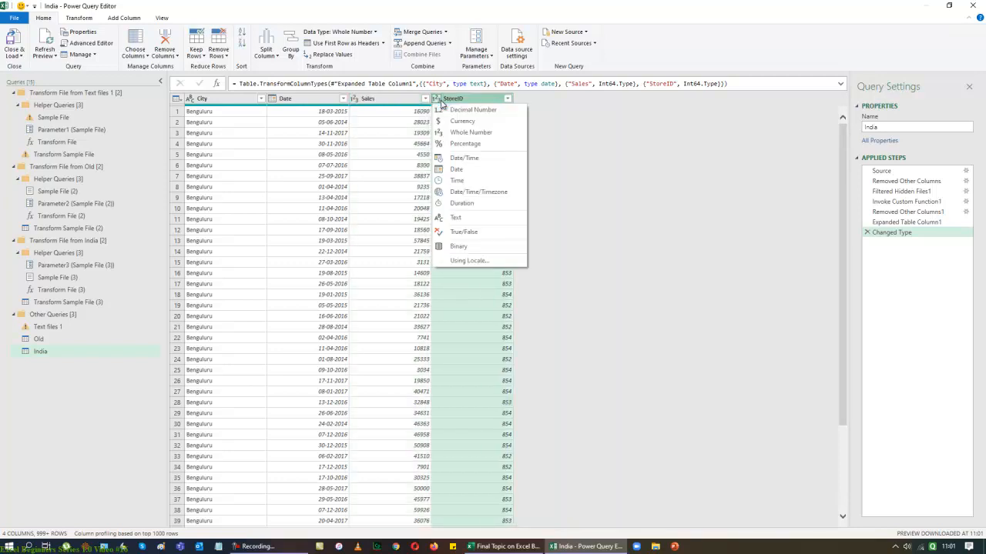
left_click(614, 202)
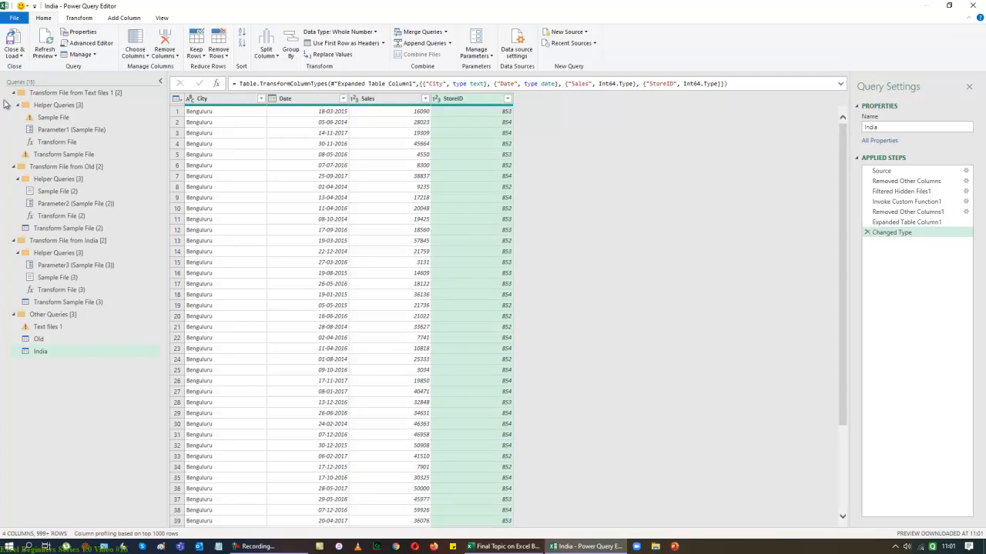
left_click(14, 54)
left_click(28, 66)
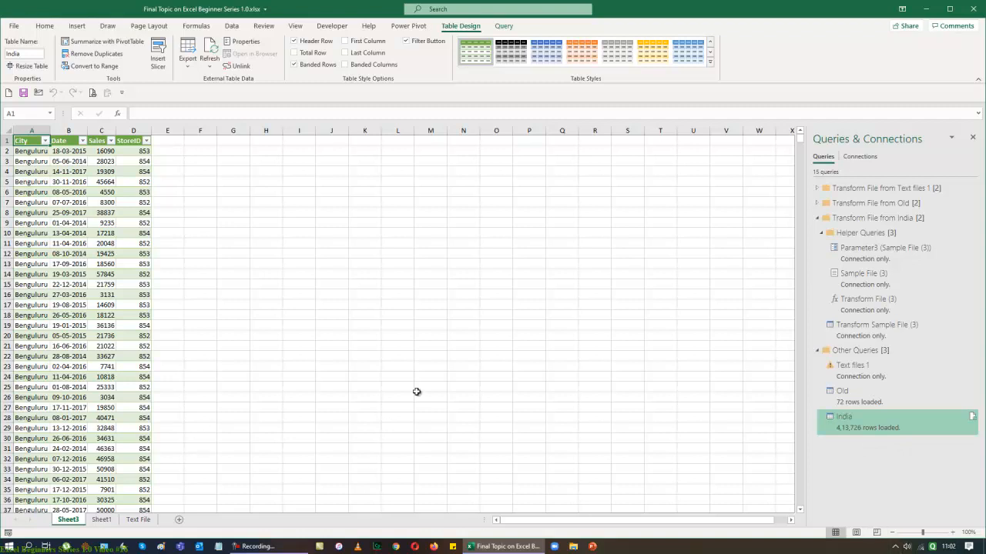
Create a PivotTable from the India table at cell J1 of the existing worksheet Sheet3.
left_click(77, 27)
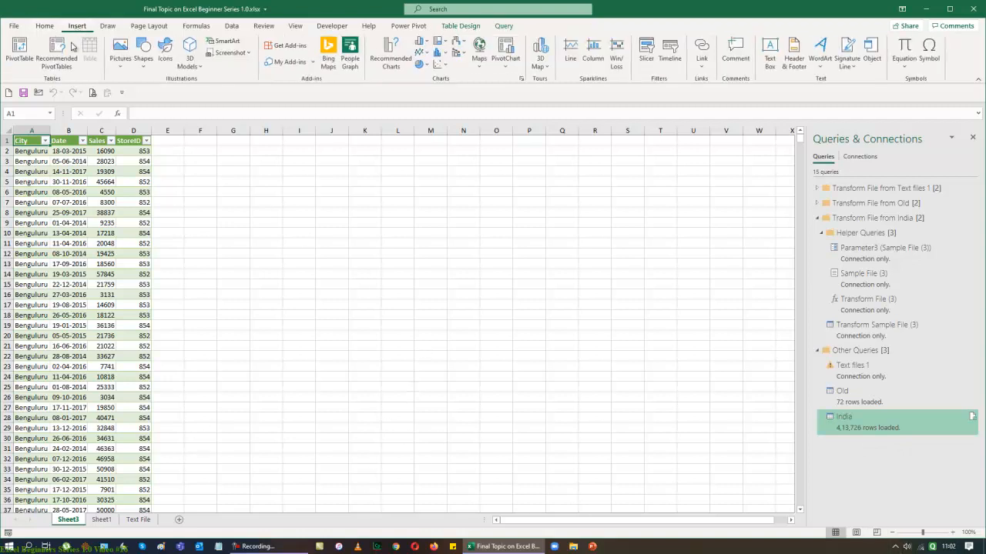
left_click(19, 51)
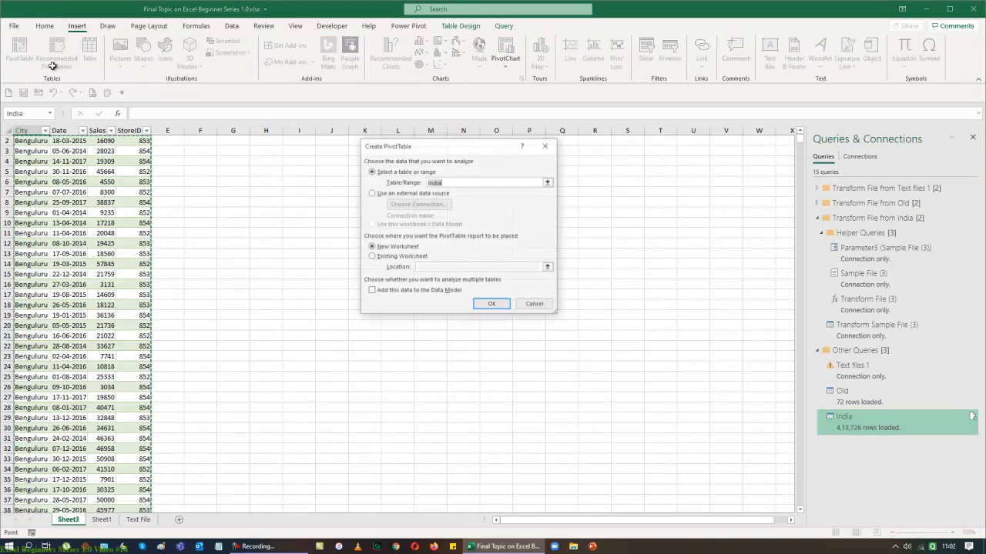
left_click(393, 257)
left_click(548, 268)
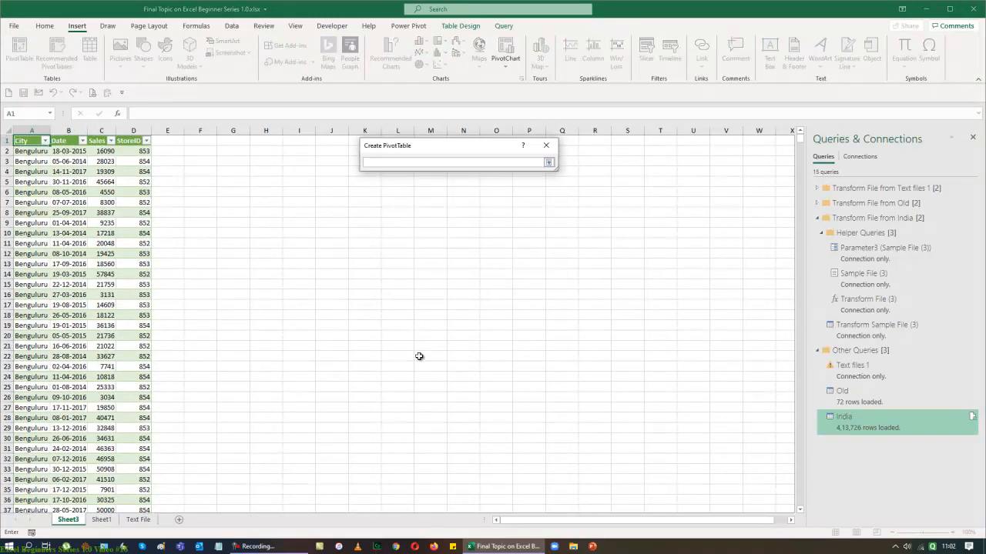
left_click(331, 139)
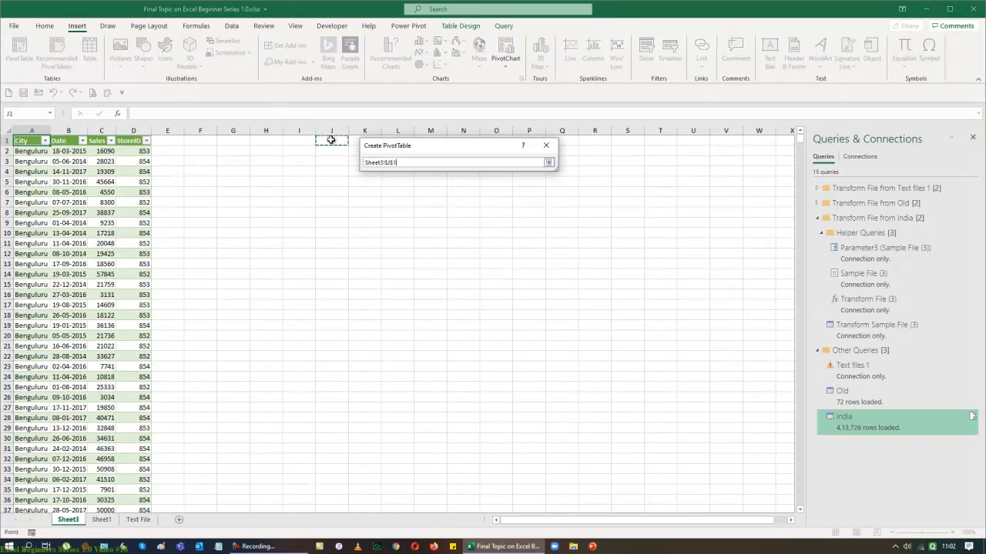
left_click(549, 164)
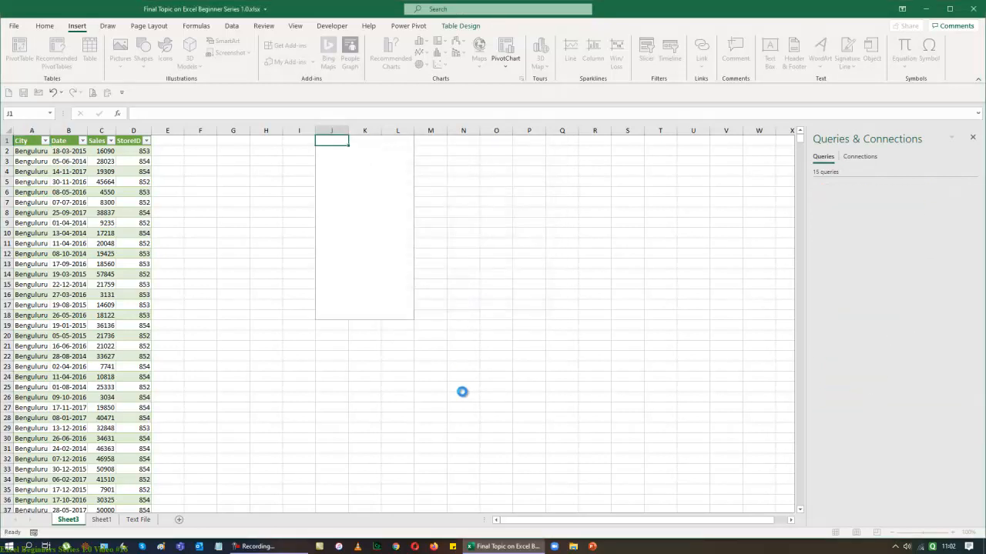
Add City to the PivotTable's rows and Sales to its values as a sum.
left_click(817, 193)
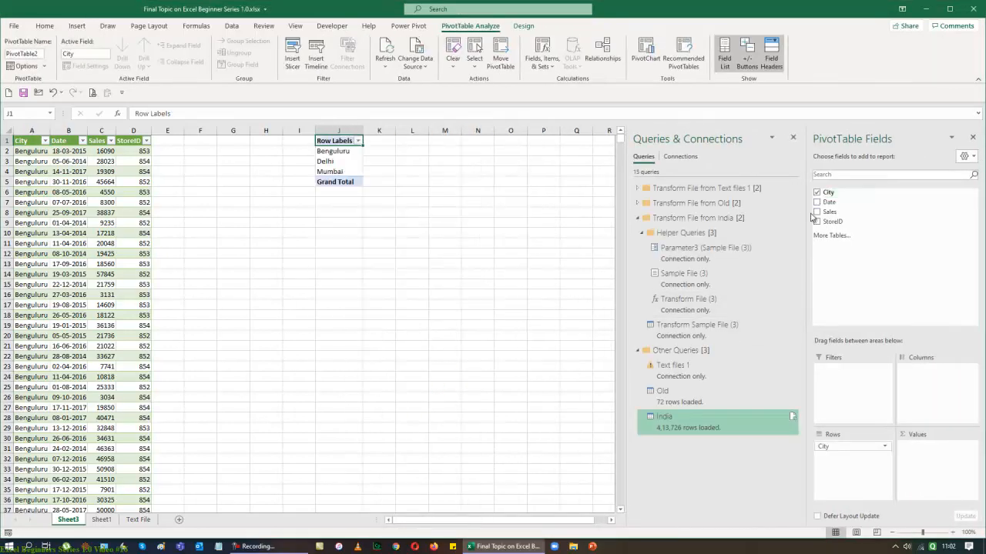
left_click(817, 211)
left_click(498, 295)
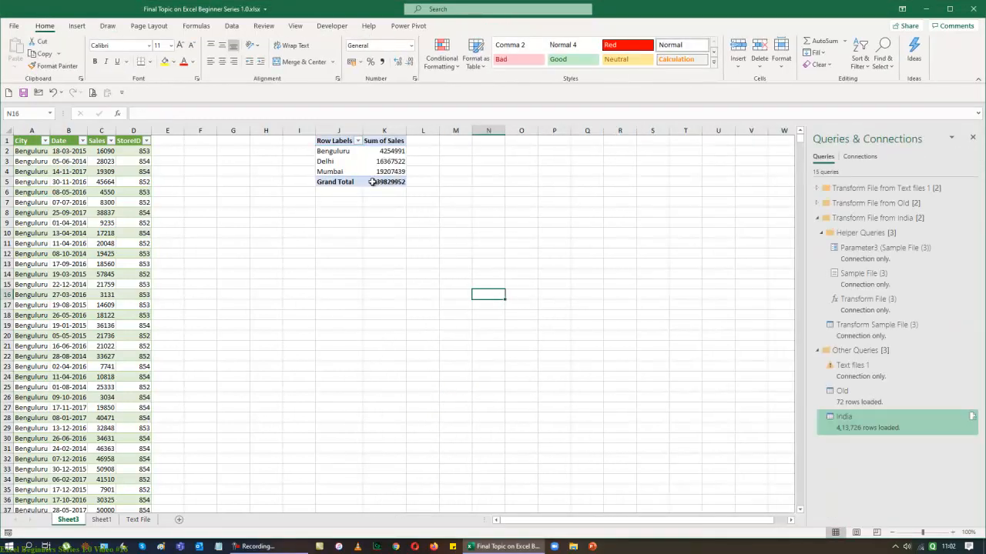
Show the city sales PivotTable in Tabular form.
left_click(338, 141)
left_click(523, 25)
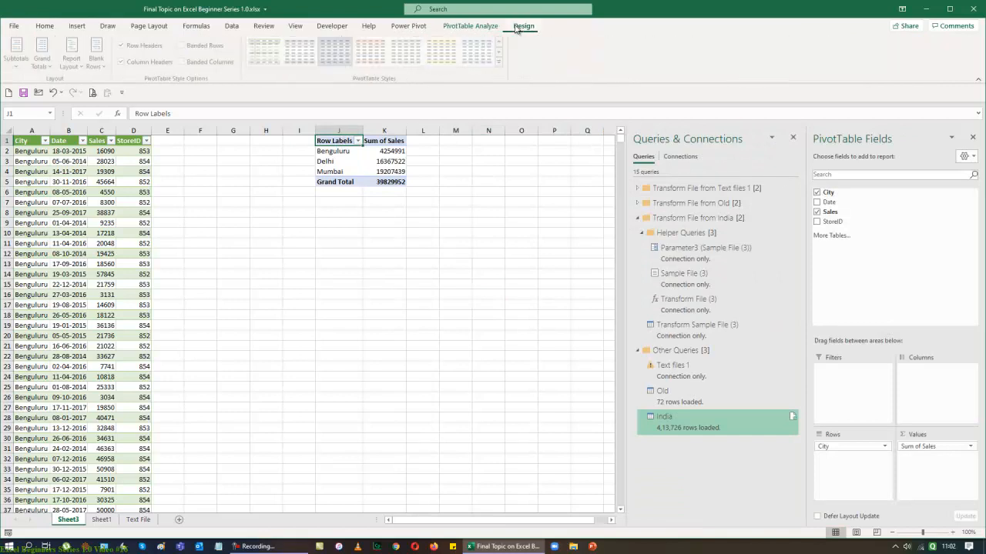
left_click(73, 58)
left_click(106, 144)
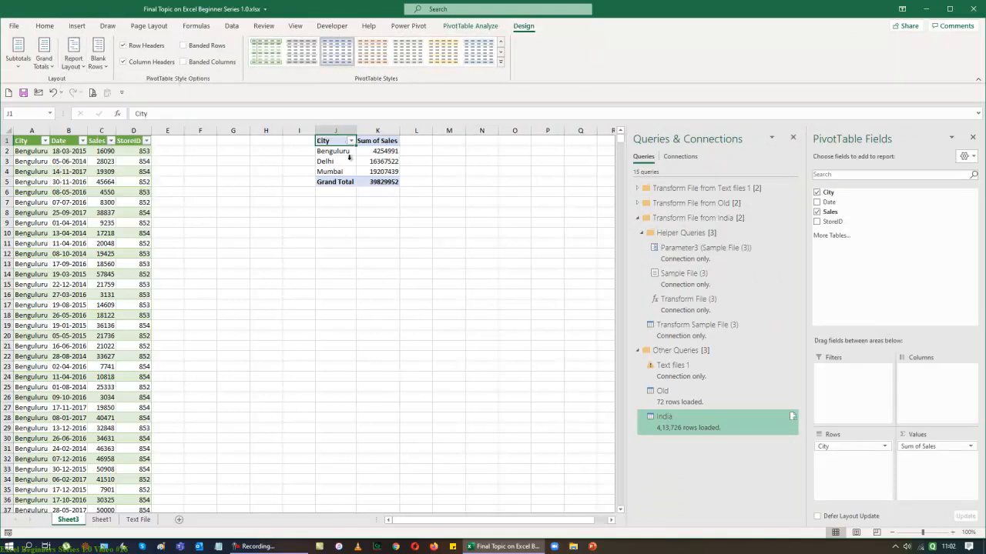
Format the PivotTable's Sum of Sales values with the Accounting number format, and close the queries list.
left_click_drag(377, 151, 375, 188)
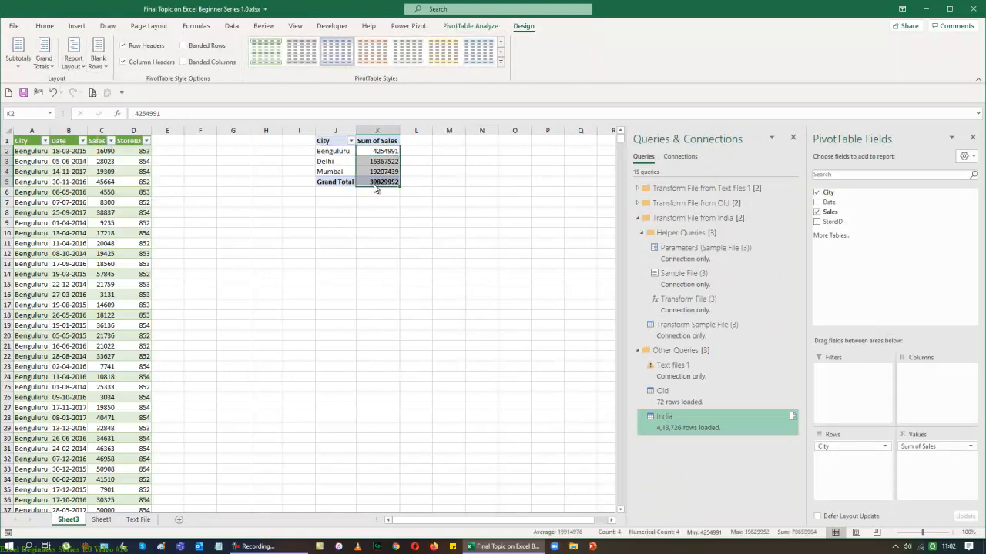
right_click(374, 188)
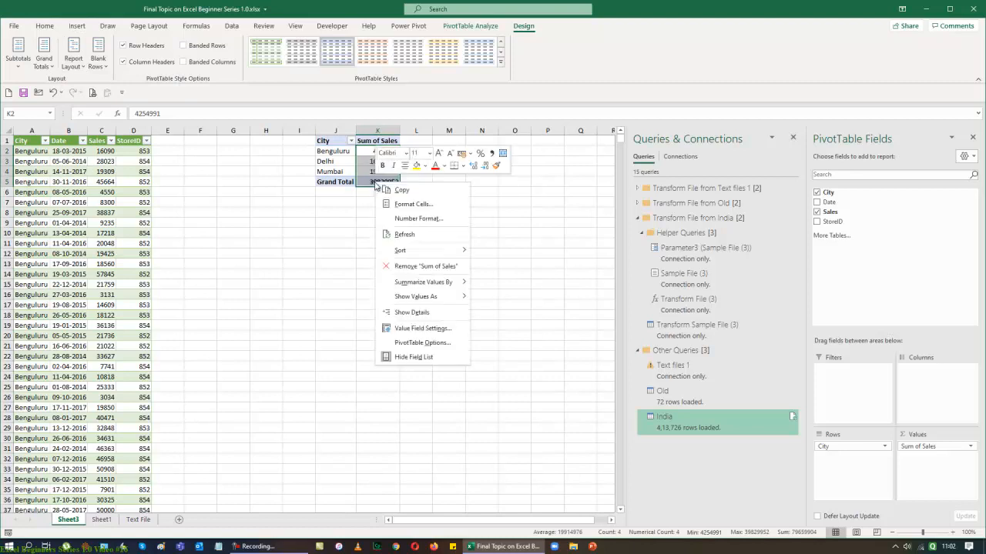
left_click(400, 330)
left_click(331, 396)
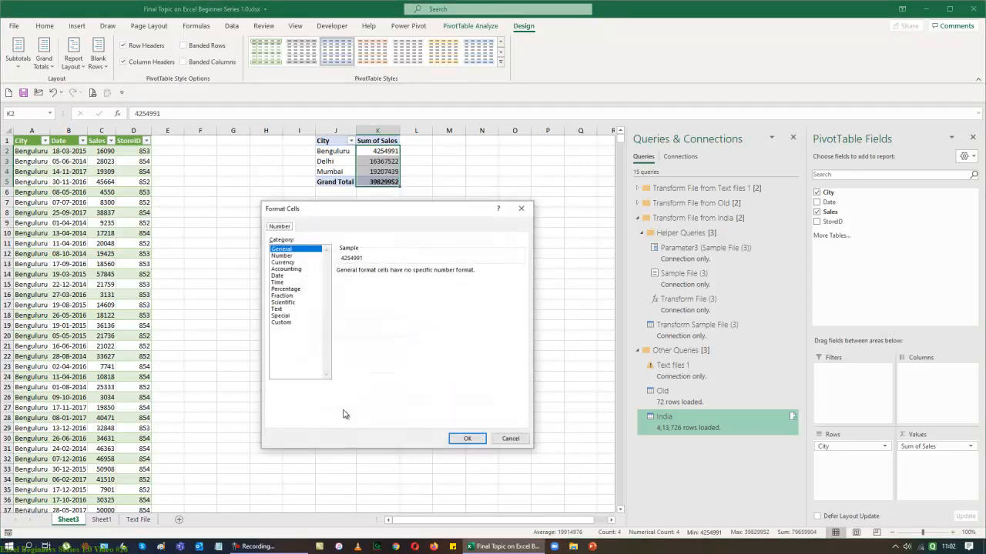
left_click(278, 276)
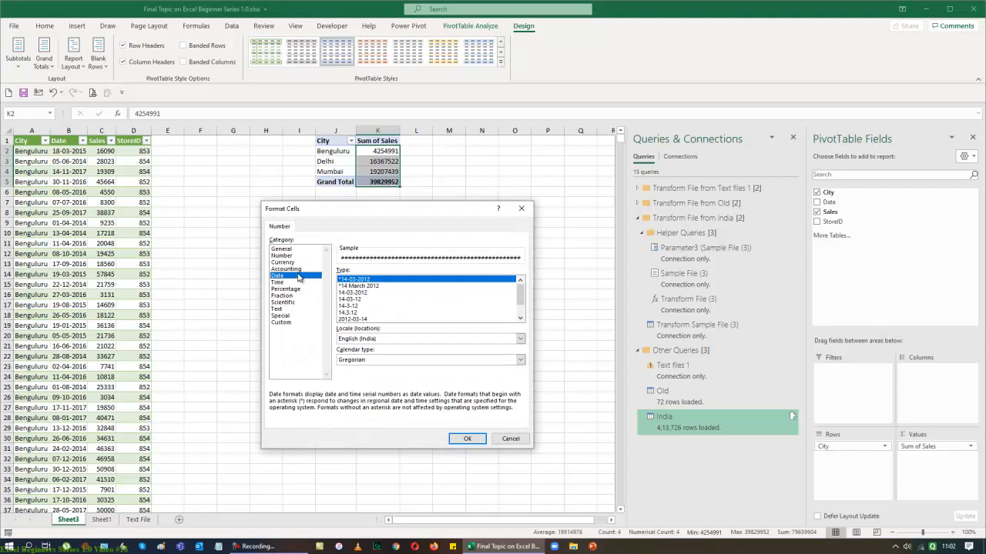
left_click(298, 269)
left_click(467, 438)
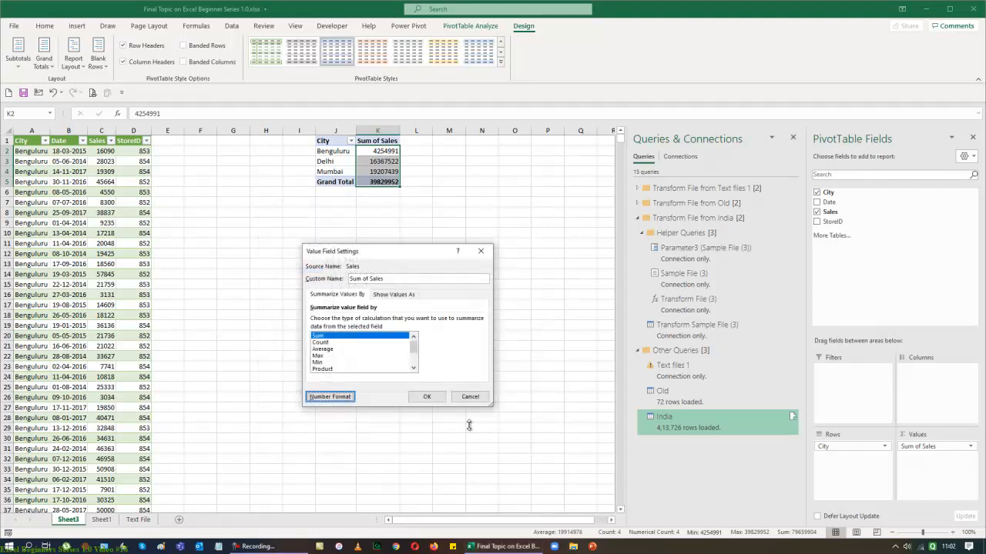
left_click(427, 397)
left_click(460, 356)
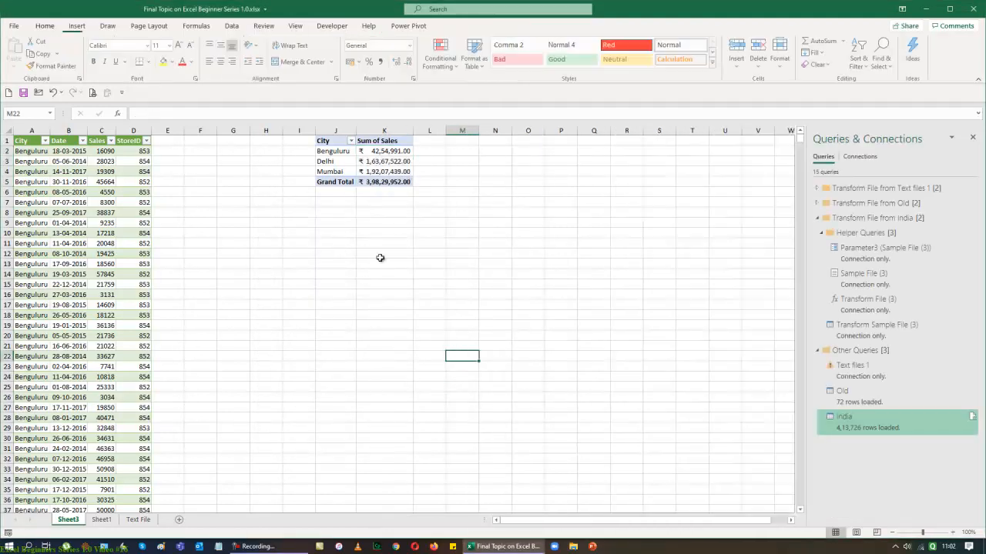
left_click(973, 140)
left_click(641, 271)
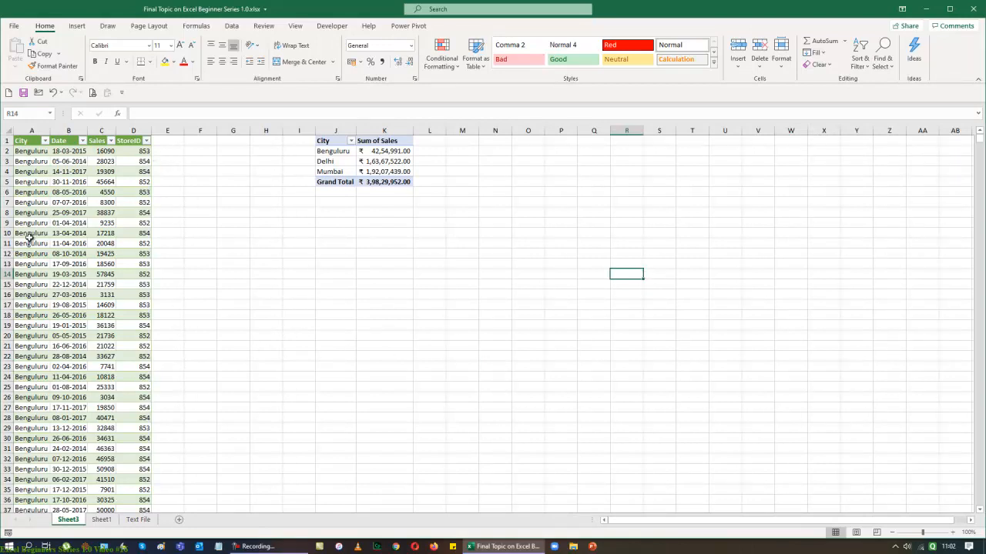
Switch to the csv folder in File Explorer, put PowerQuery04-Chennai.csv and PowerQuery04-Kolkatta.csv into its India subfolder, and return to the workbook.
left_click(926, 9)
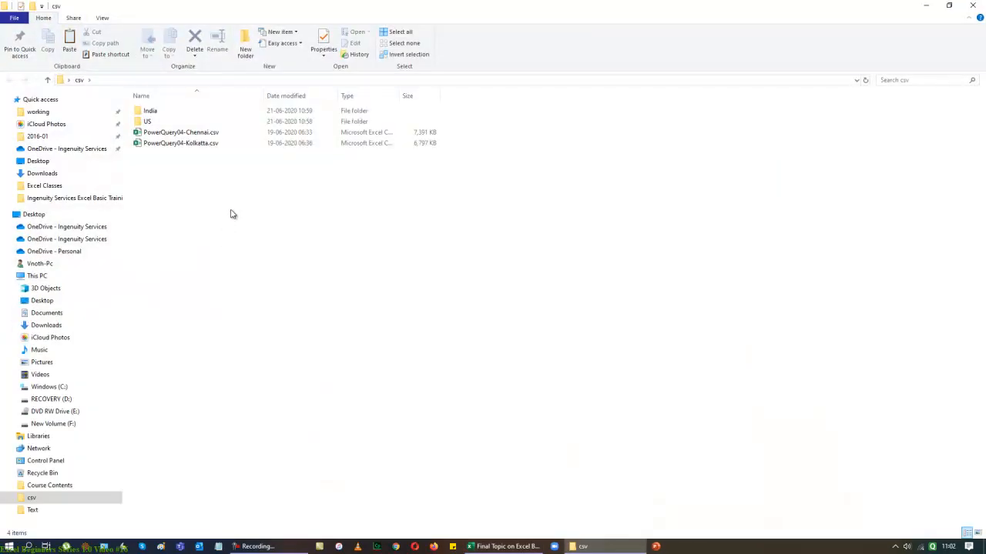
left_click_drag(231, 182, 171, 135)
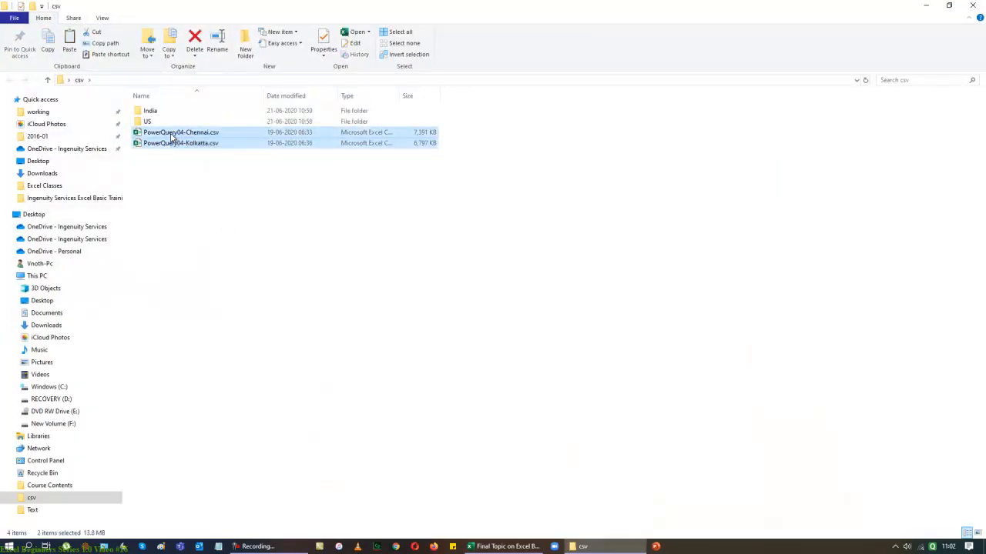
double_click(160, 112)
key("ctrl+v")
left_click(807, 282)
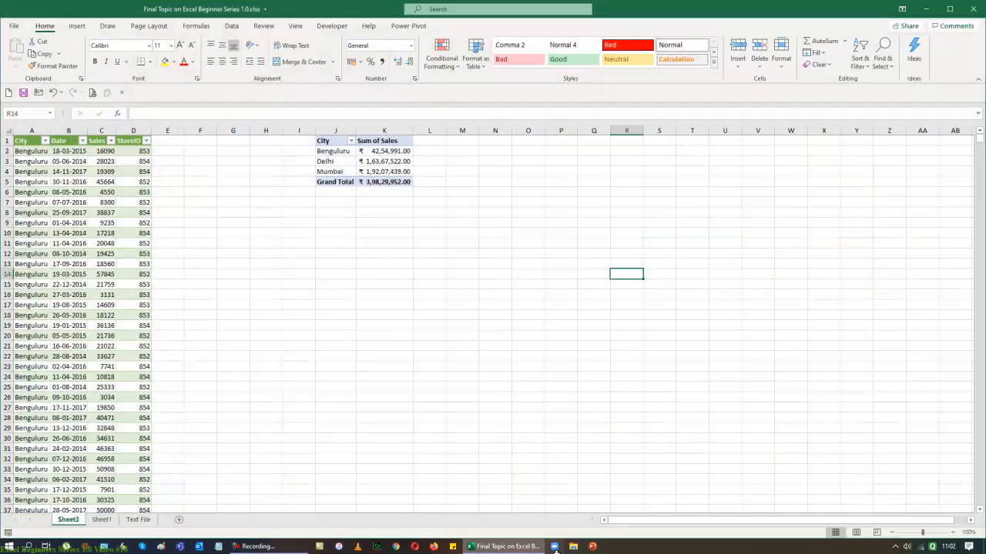
Refresh the India table on Sheet3 and show the workbook's queries and connections to follow the load.
right_click(34, 153)
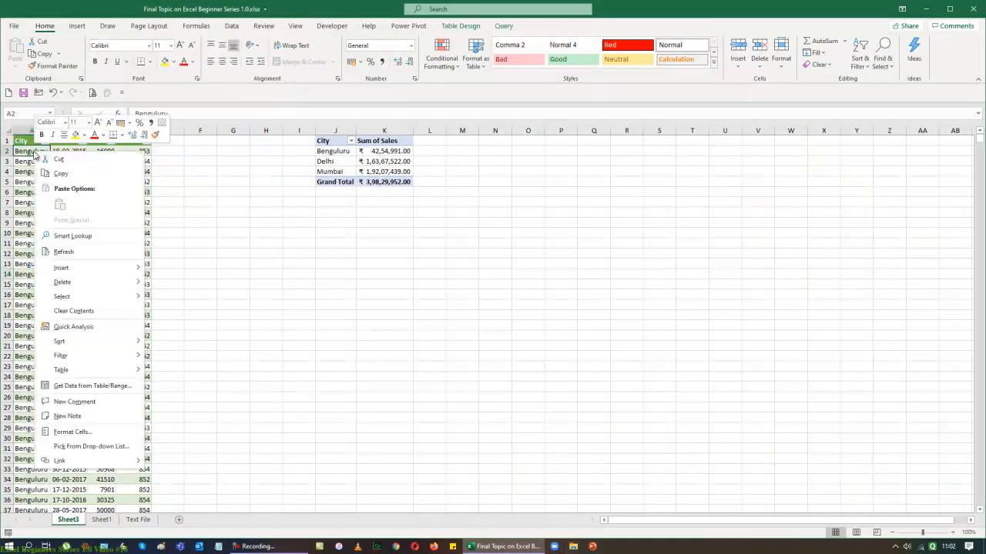
left_click(63, 251)
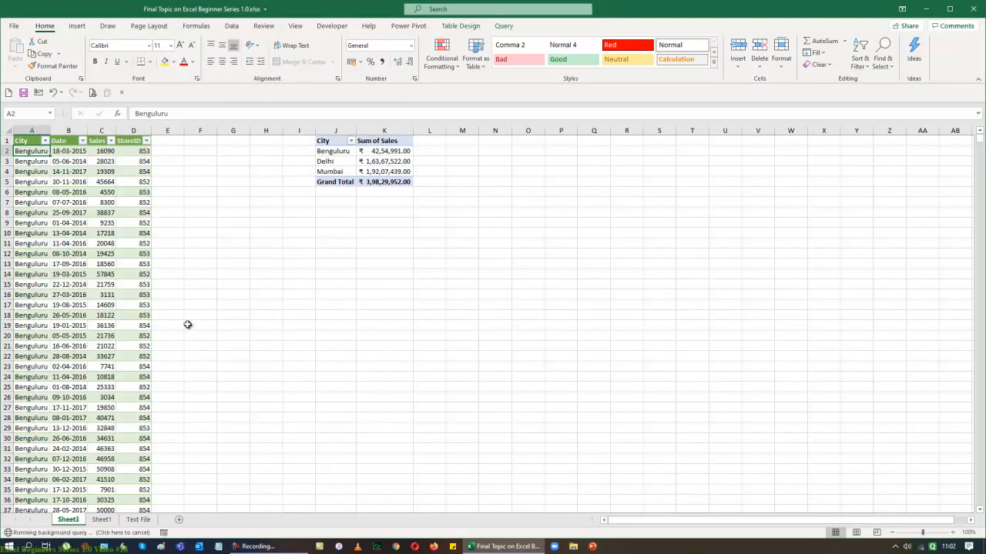
left_click(232, 26)
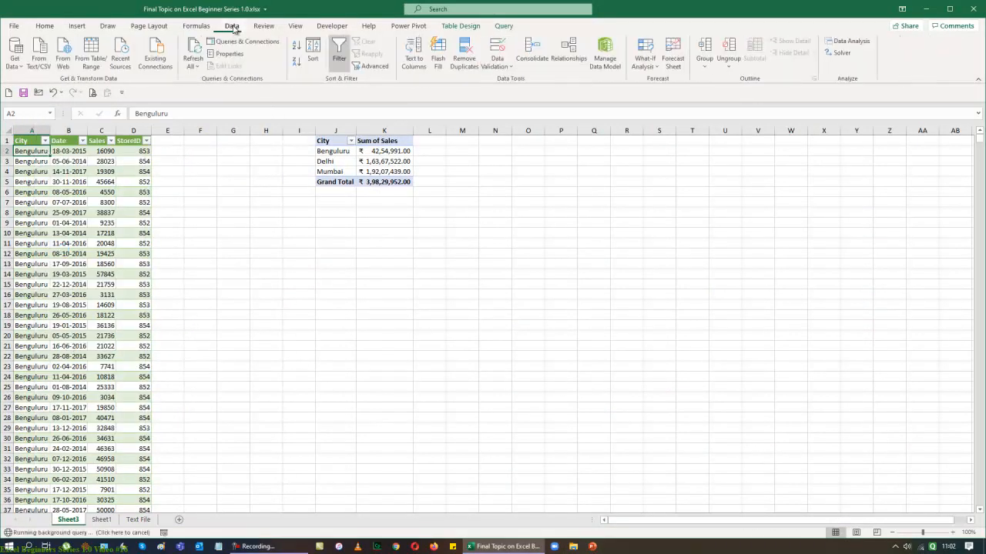
left_click(243, 42)
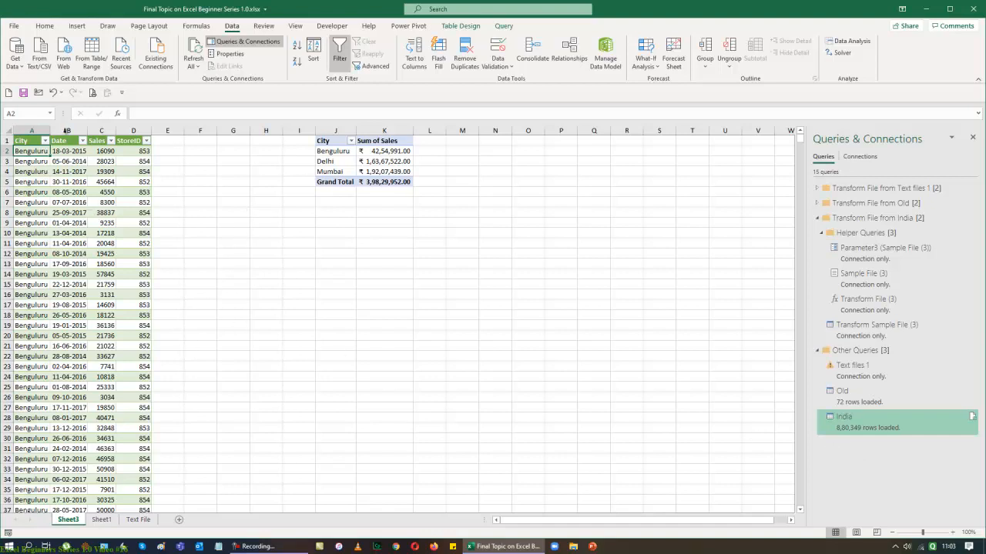
Refresh the city sales PivotTable to include the added cities, and close the queries list and the PivotTable field list.
left_click(337, 172)
right_click(337, 172)
left_click(368, 211)
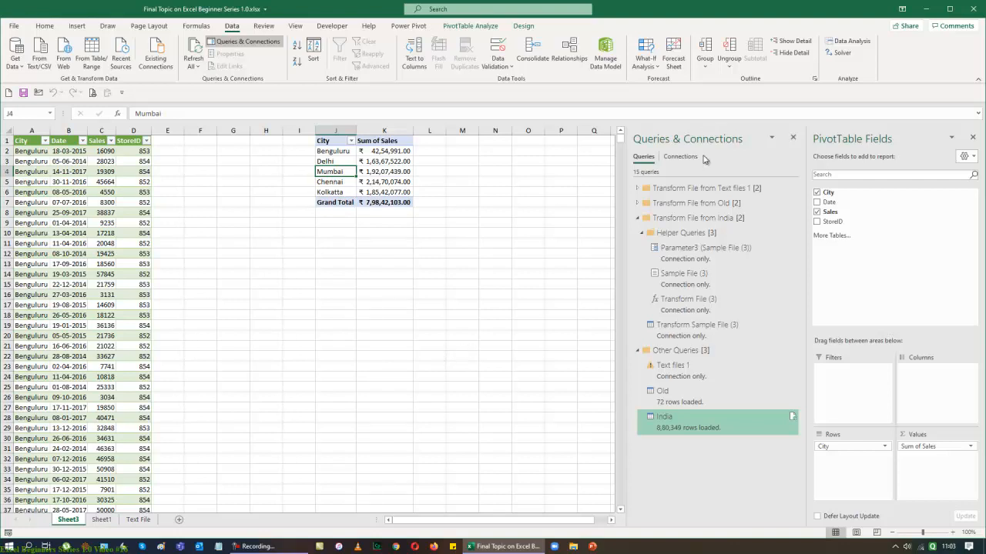
left_click(793, 137)
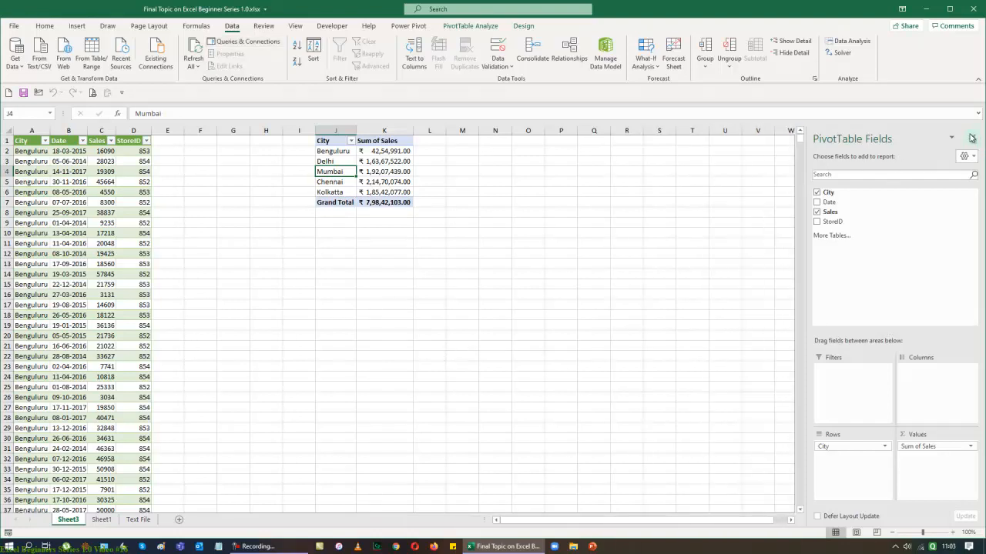
left_click(972, 138)
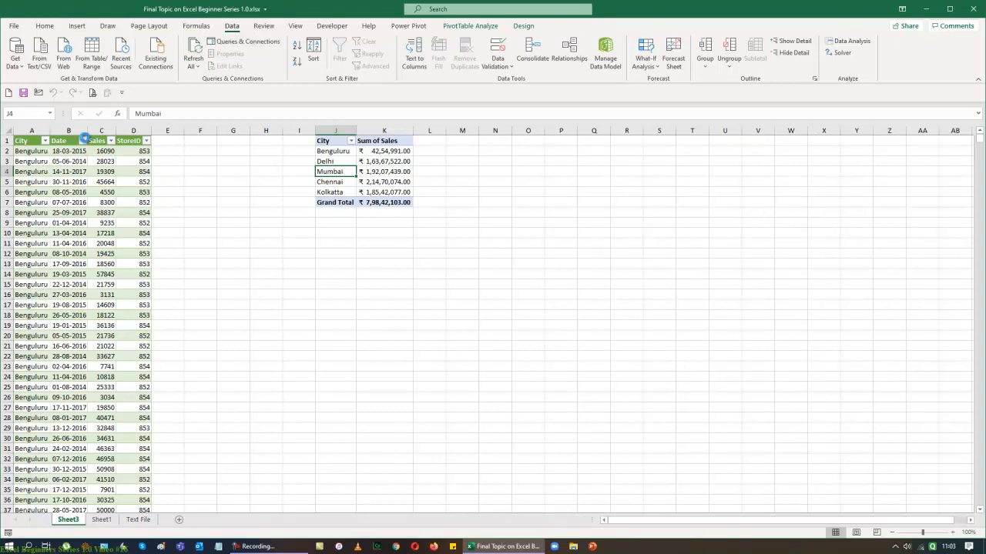
Filter the India table's Date column to show only 2014.
left_click(83, 140)
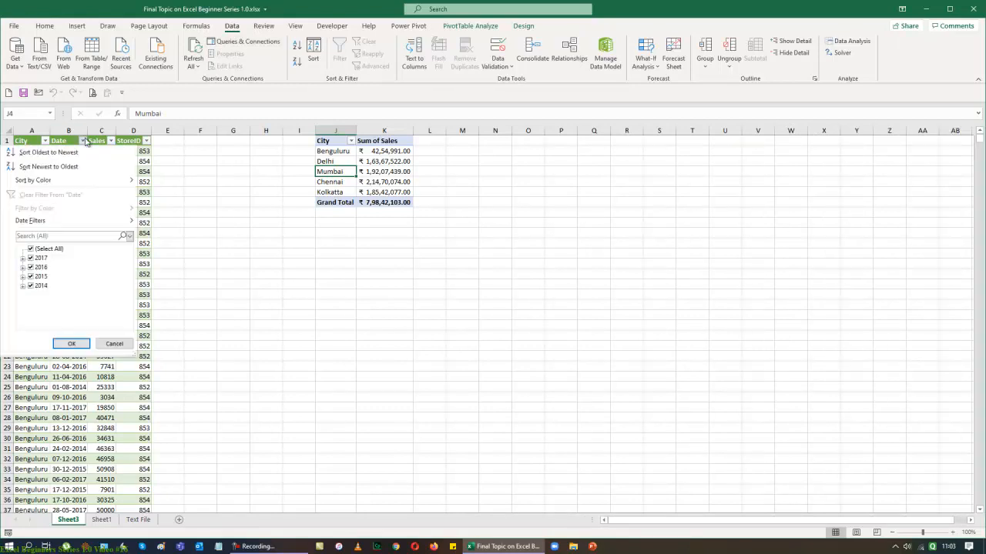
left_click(31, 248)
left_click(30, 285)
left_click(81, 343)
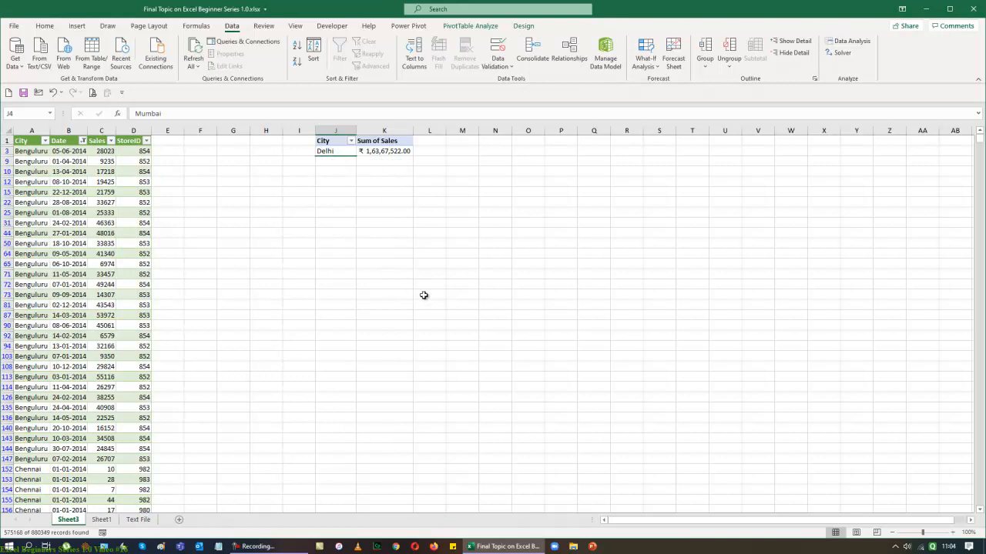
Check the Date filter's selected years and refresh the PivotTable with the 2014 filter in place.
left_click(83, 141)
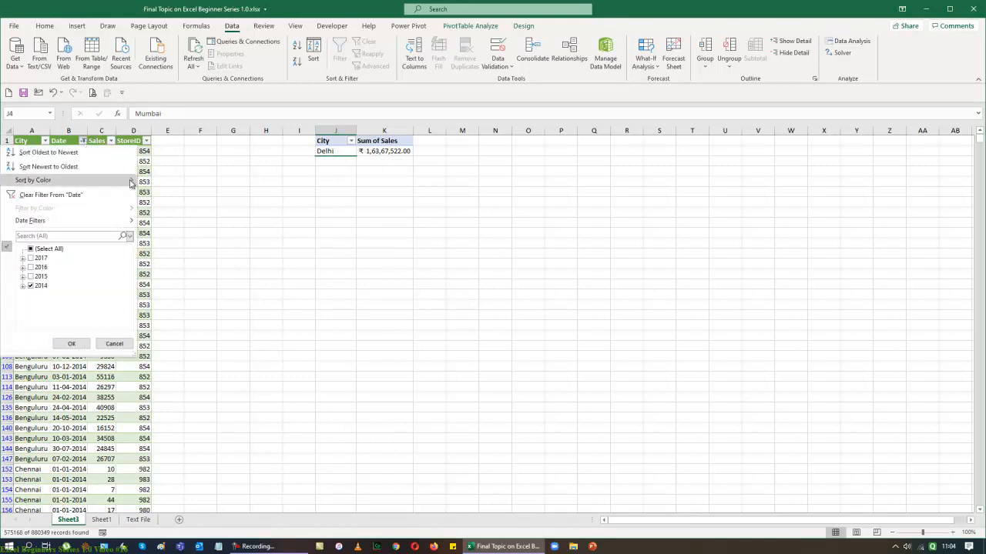
left_click(303, 258)
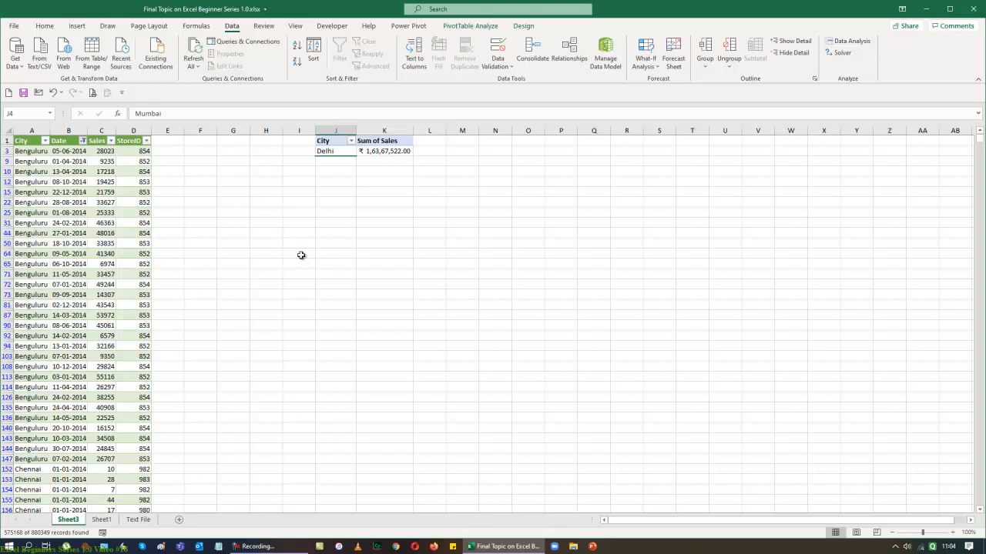
left_click(71, 177)
left_click(344, 150)
right_click(344, 150)
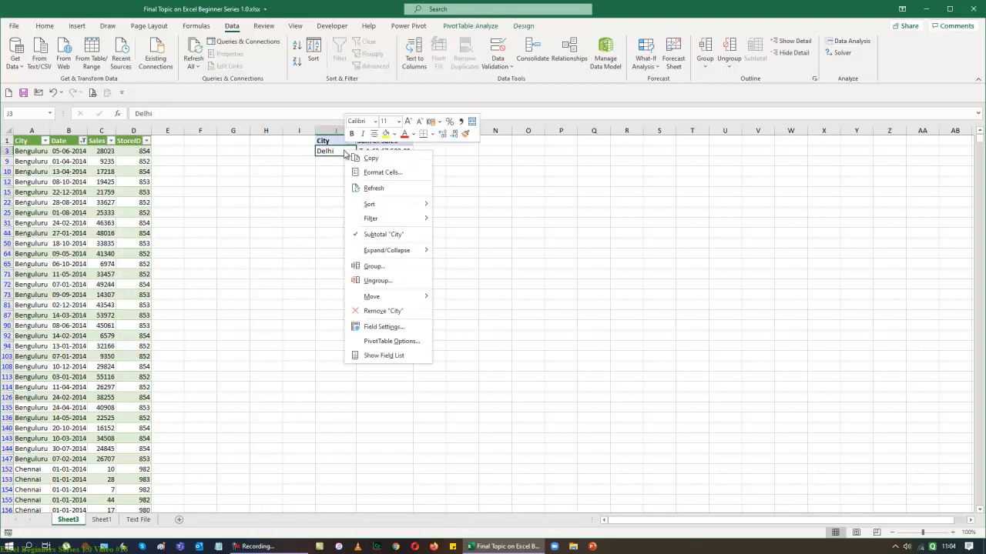
left_click(373, 187)
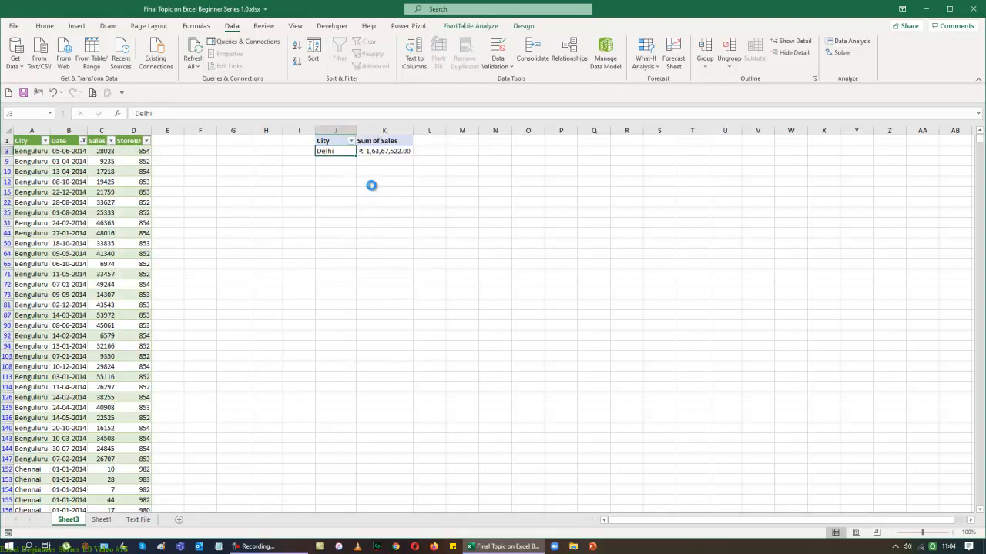
Refresh the filtered India table, reselect all years in the Date filter, and look over the rows.
right_click(83, 160)
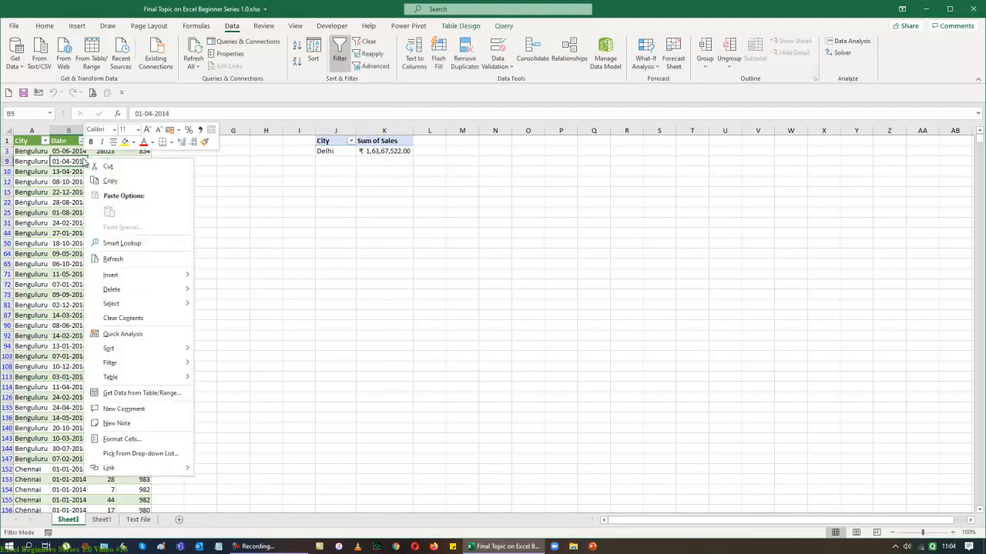
left_click(113, 259)
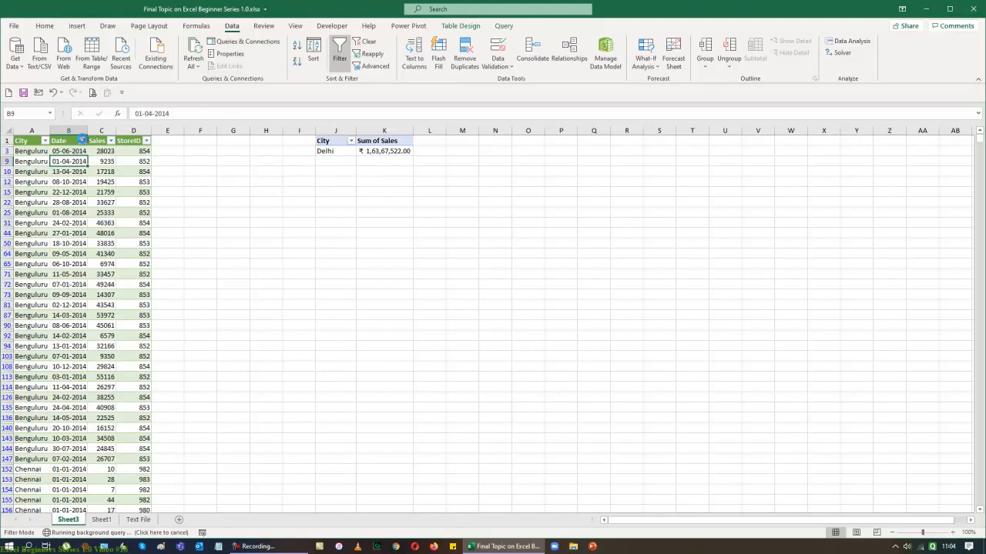
left_click(82, 140)
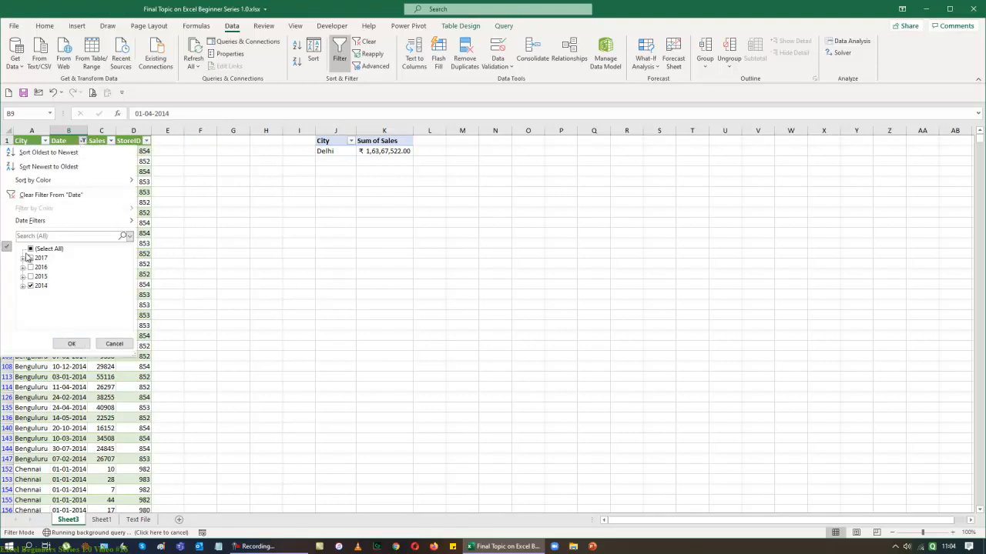
left_click(72, 343)
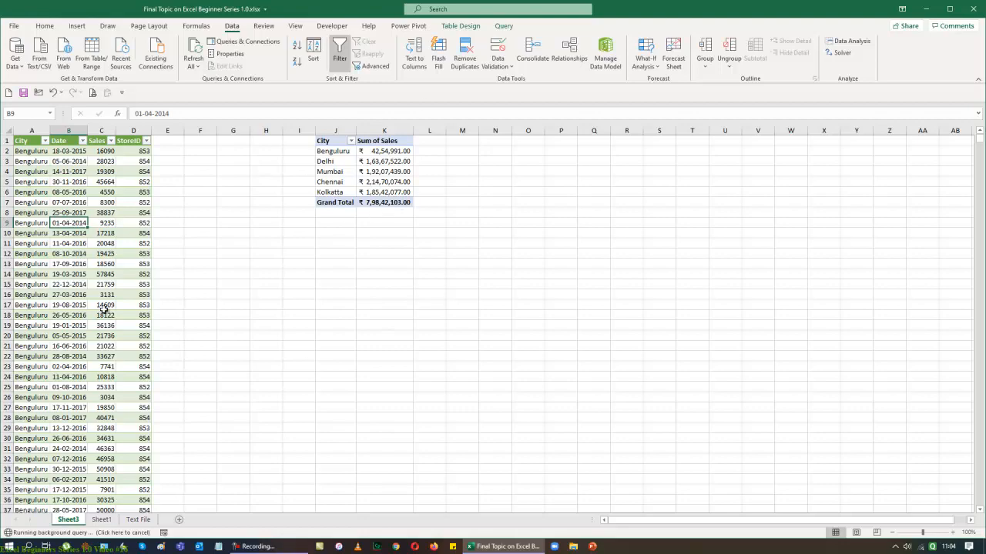
scroll(104, 308, "down", 19)
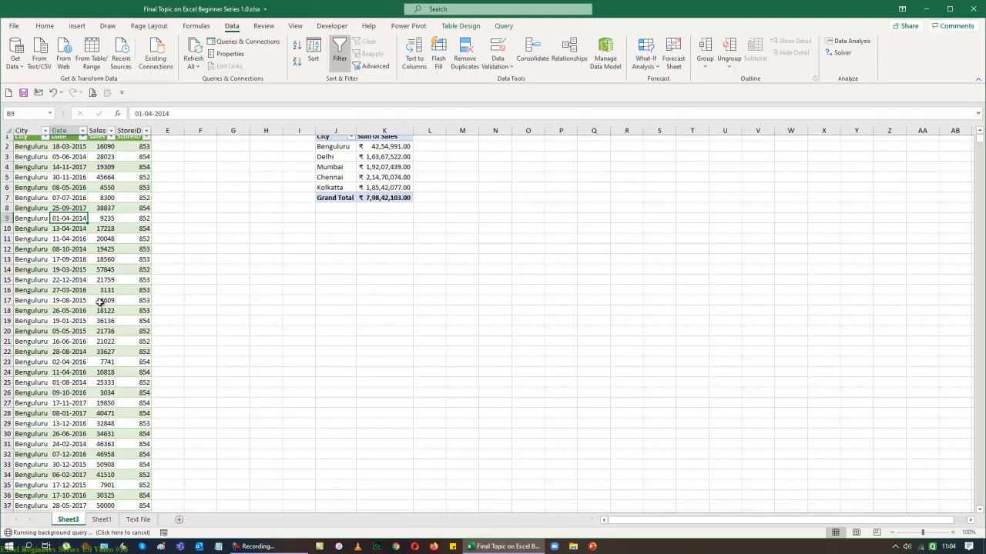
scroll(99, 300, "up", 19)
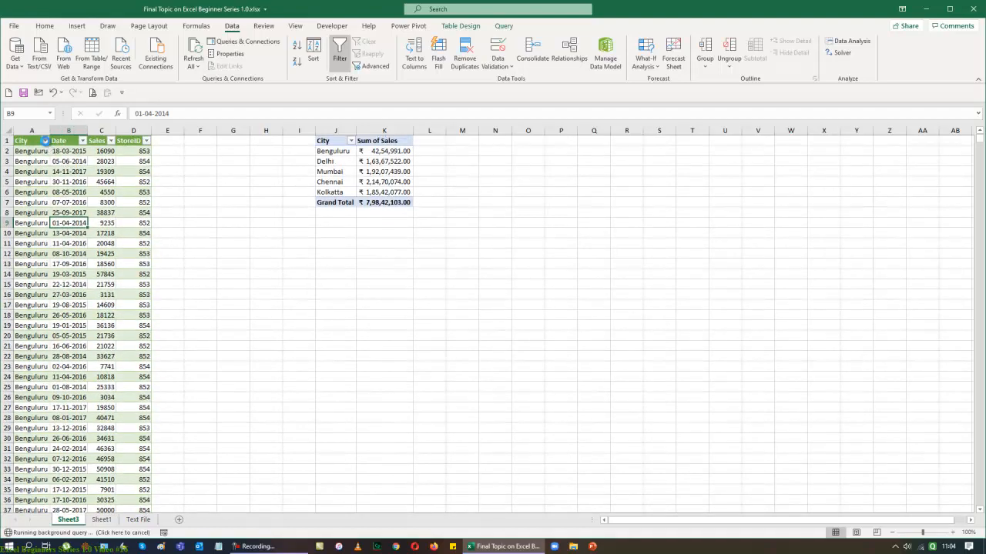
Filter the India table's City column to show only Delhi.
left_click(44, 141)
left_click(45, 248)
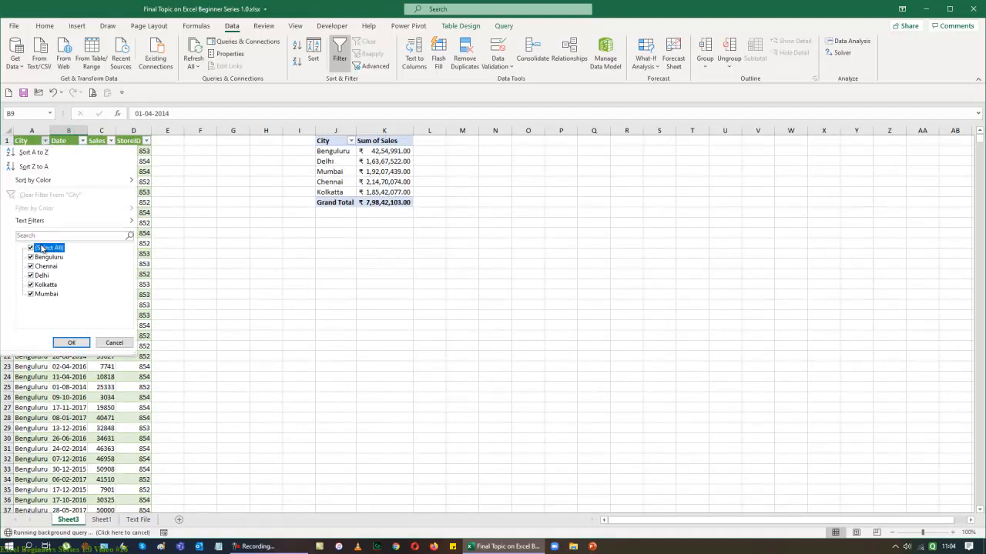
left_click(42, 275)
left_click(71, 342)
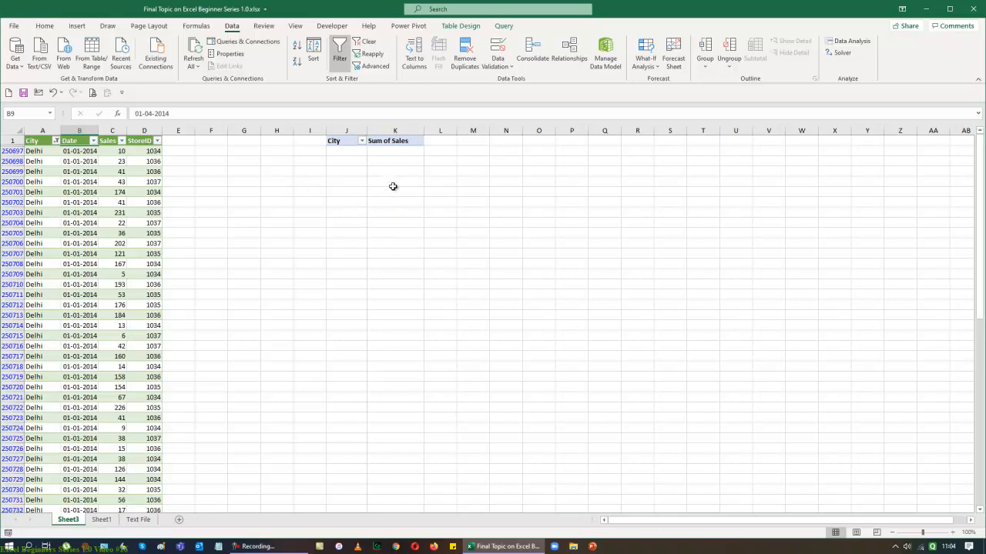
Insert 13 blank rows above the India table and the PivotTable on Sheet3.
left_click(4, 141)
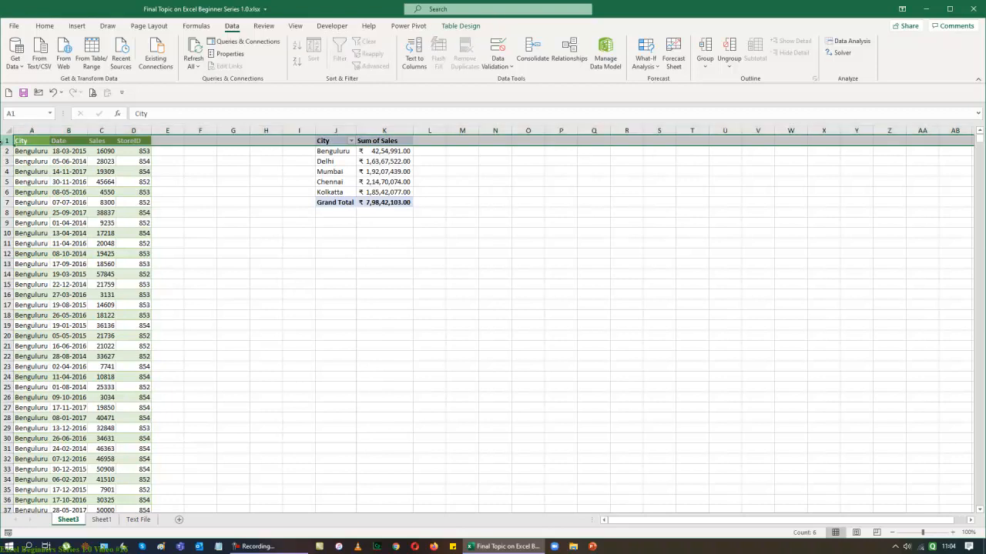
key("ctrl+shift+plus")
key("ctrl+shift+plus")
key("ctrl+shift+plus")
key("ctrl+shift+plus")
key("ctrl+shift+plus")
key("ctrl+shift+plus")
key("ctrl+shift+plus")
key("ctrl+shift+plus")
key("ctrl+shift+plus")
key("ctrl+shift+plus")
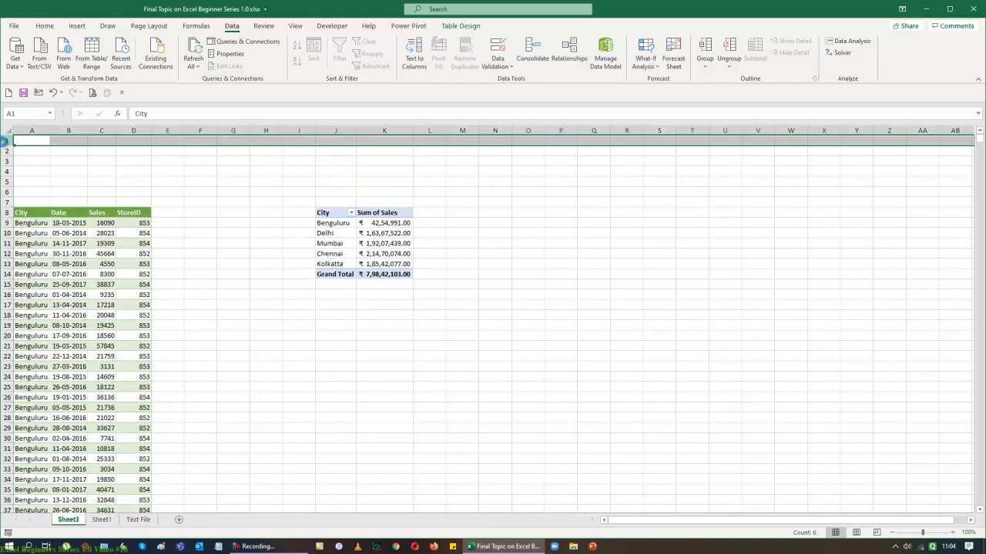
key("ctrl+shift+plus")
key("ctrl+shift+plus")
key("ctrl+shift+plus")
Move the whole City PivotTable from J14 to cell A1 above the India table and autofit column B.
key("Right")
key("Down")
key("Down")
key("Down")
key("Down")
key("Down")
key("Down")
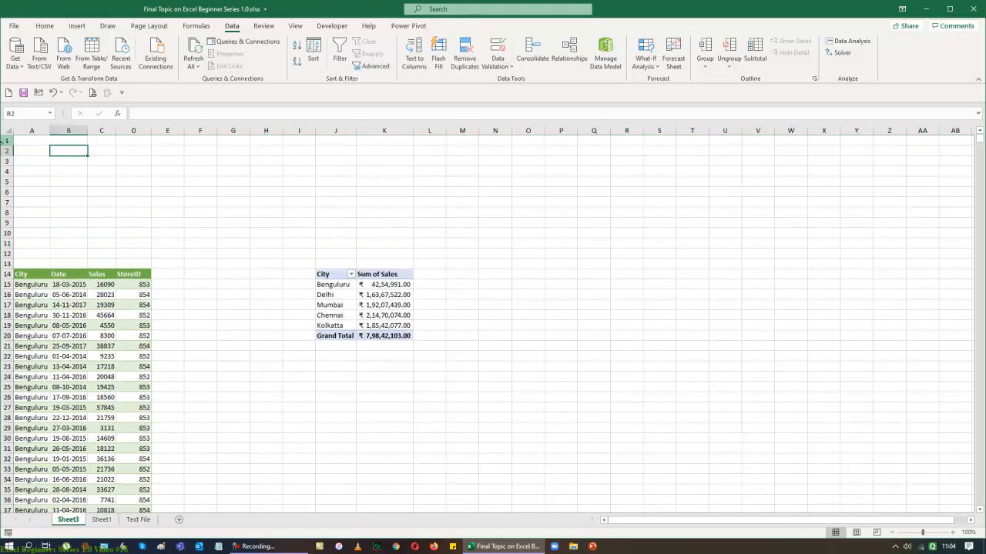
key("Down")
key("Down")
key("Down")
key("Down")
key("Down")
key("Down")
key("Down")
key("Down")
key("Down")
key("Right")
key("Right")
key("Right")
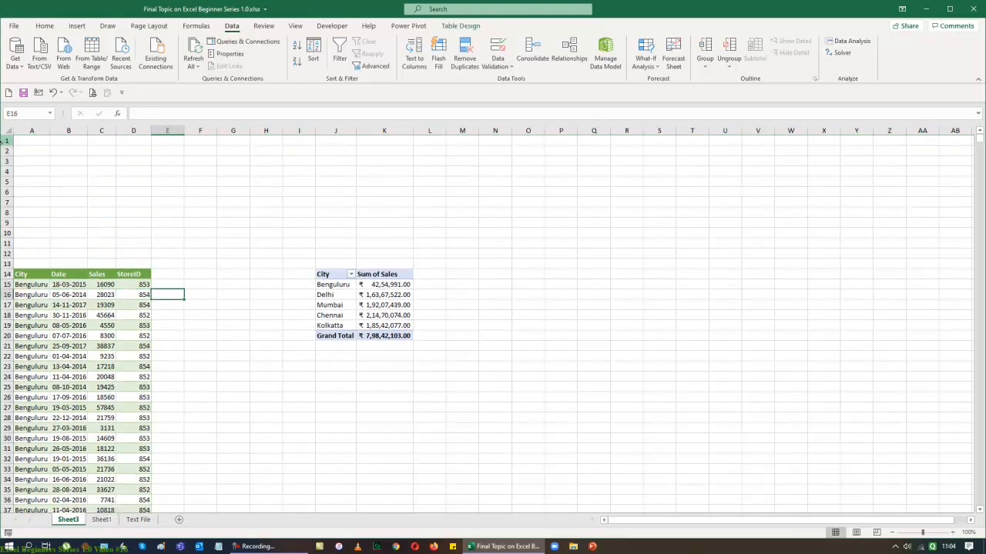
key("Right")
key("Up")
key("Up")
key("Up")
key("Right")
key("Right")
key("Right")
key("Down")
key("Down")
key("Right")
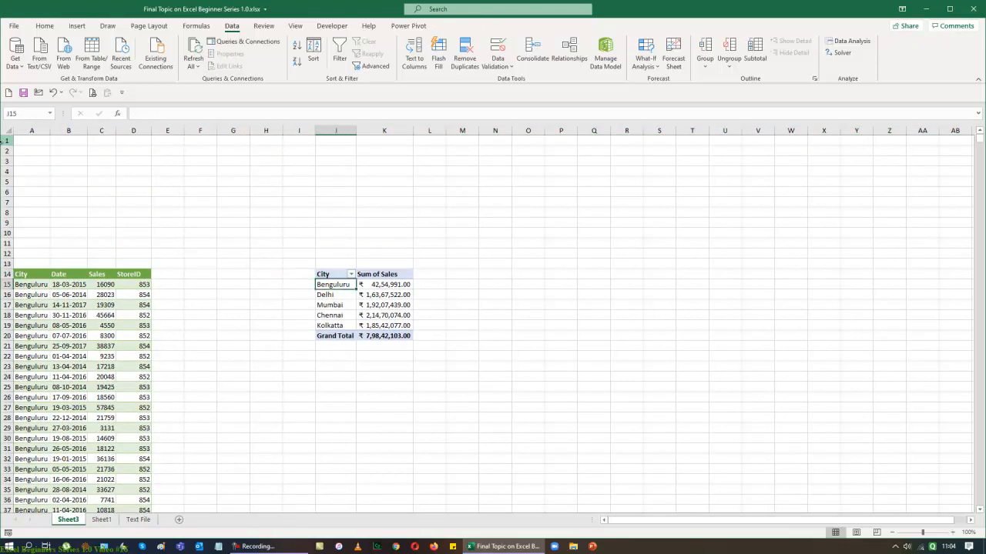
key("Up")
key("ctrl+shift+Down")
key("shift+Right")
key("ctrl+c")
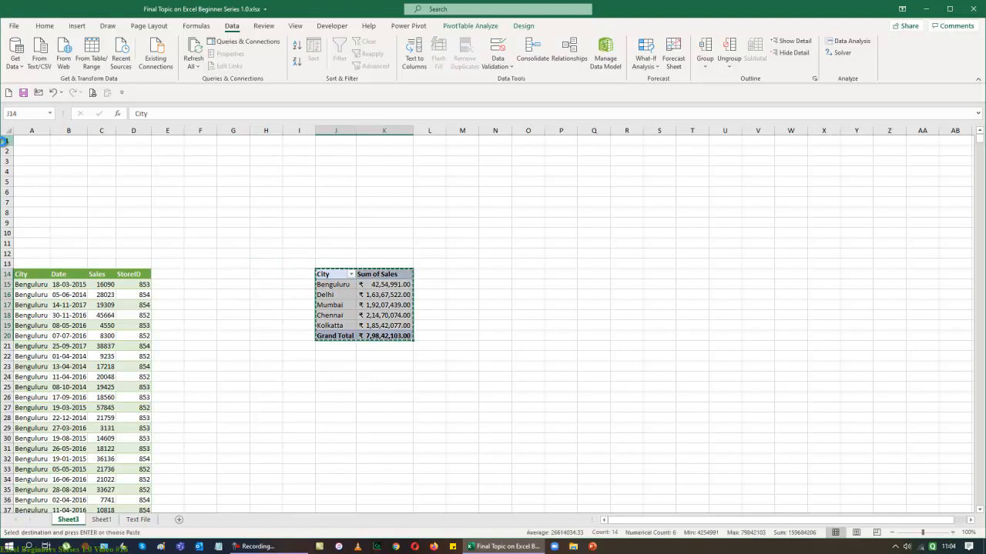
key("Up")
key("Up")
key("Up")
key("Up")
key("Up")
key("Up")
key("Up")
key("Up")
key("Up")
key("Up")
key("Up")
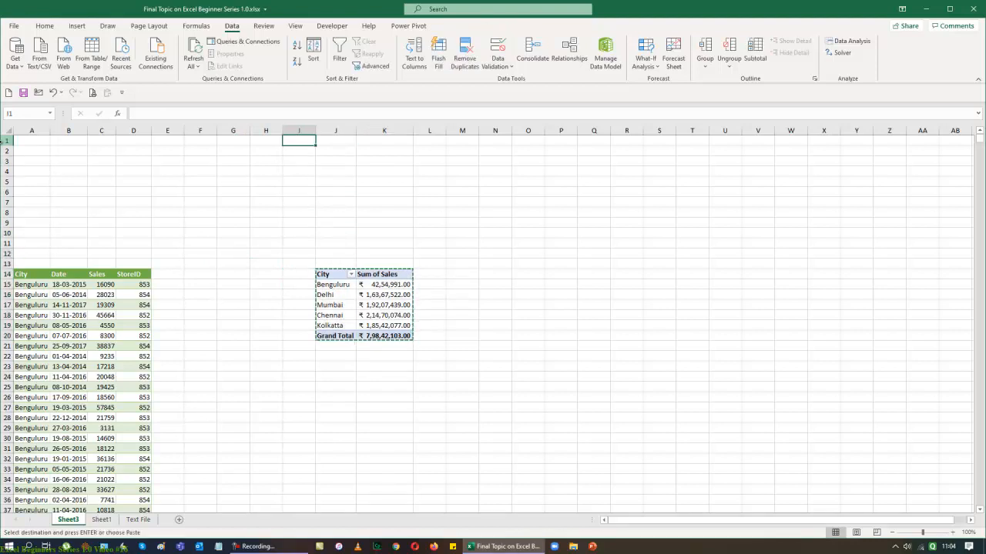
key("ctrl+Home")
key("ctrl+v")
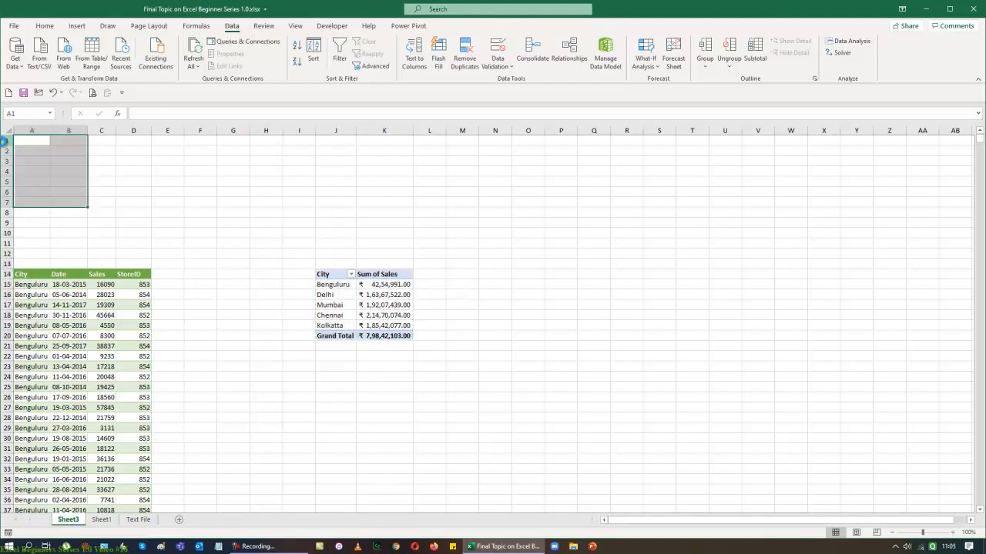
double_click(91, 131)
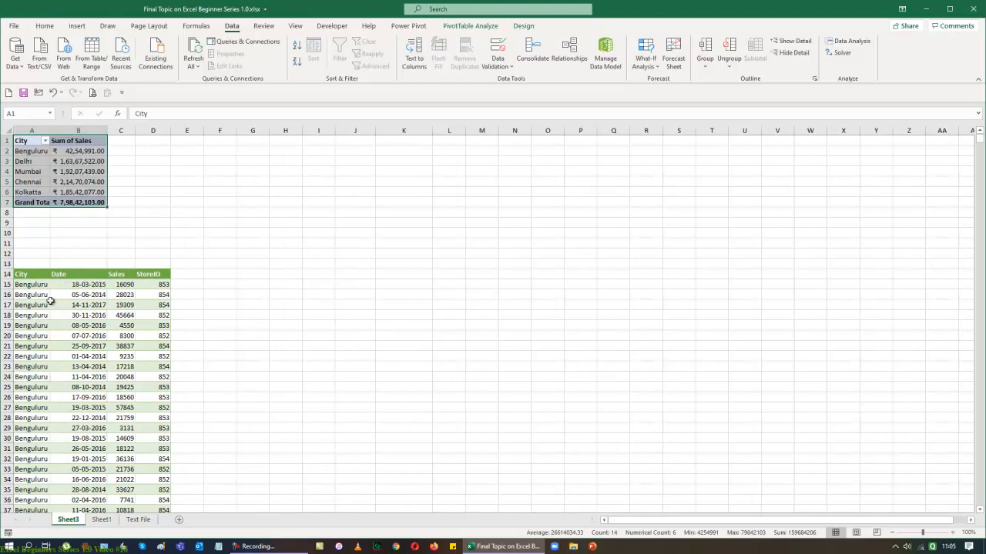
Delete the surplus blank rows 9 to 12 between the PivotTable and the India table.
left_click(75, 275)
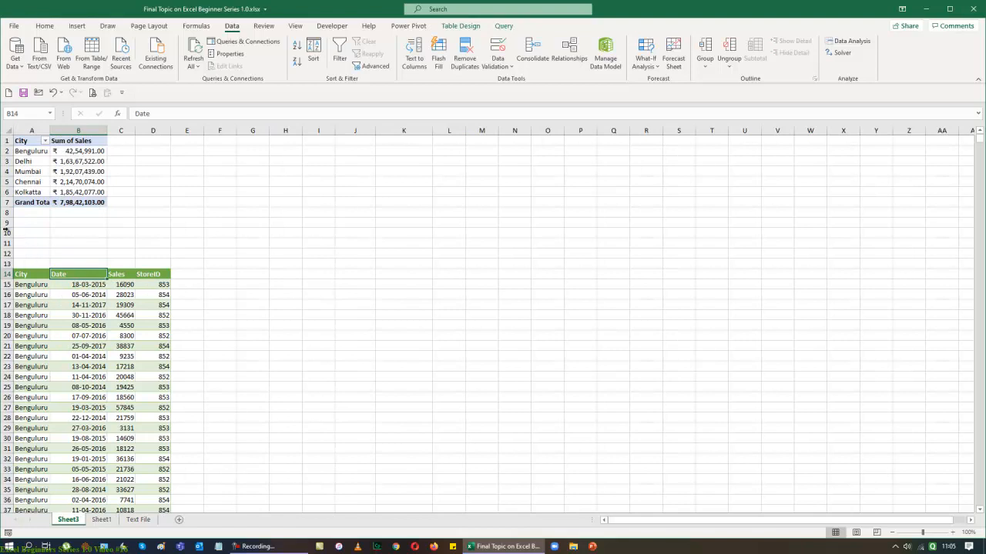
left_click_drag(6, 222, 6, 250)
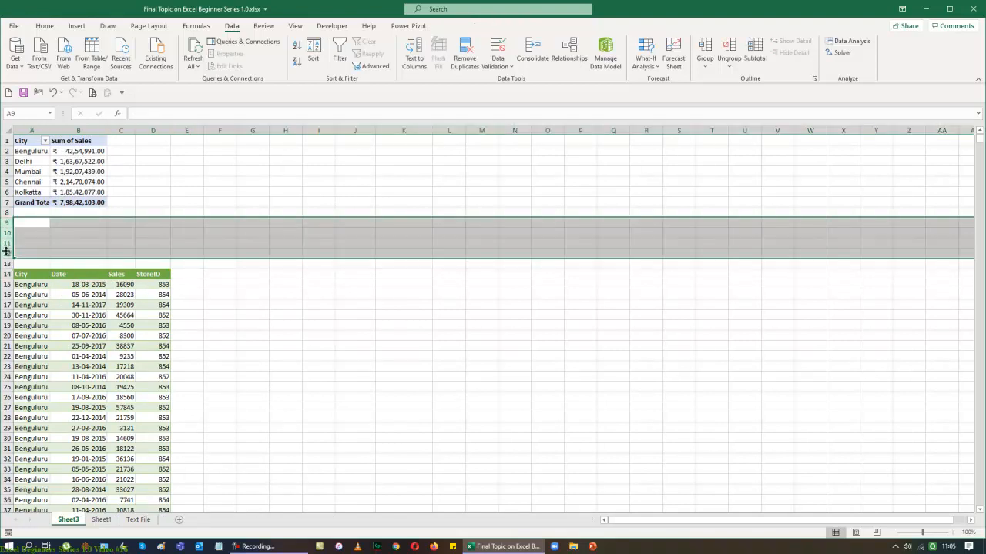
key("ctrl+minus")
Turn on filtering for the India table's header row, from City to StoreID.
left_click_drag(146, 232, 5, 233)
key("Left")
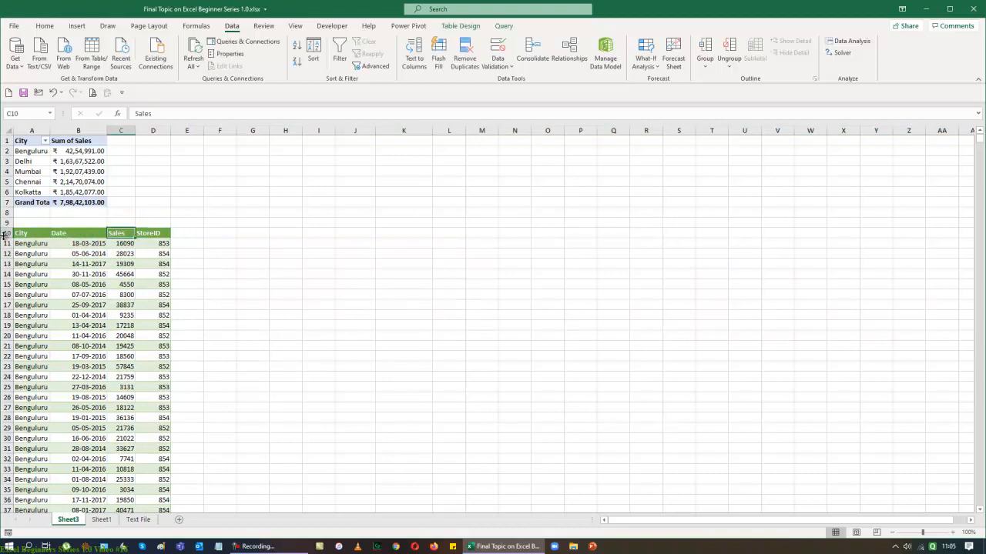
type("L")
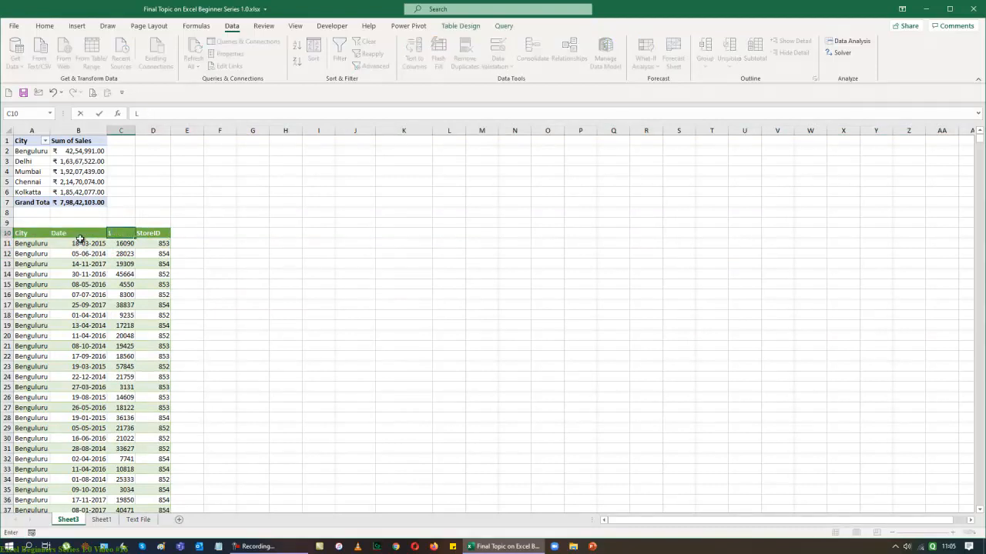
key("Escape")
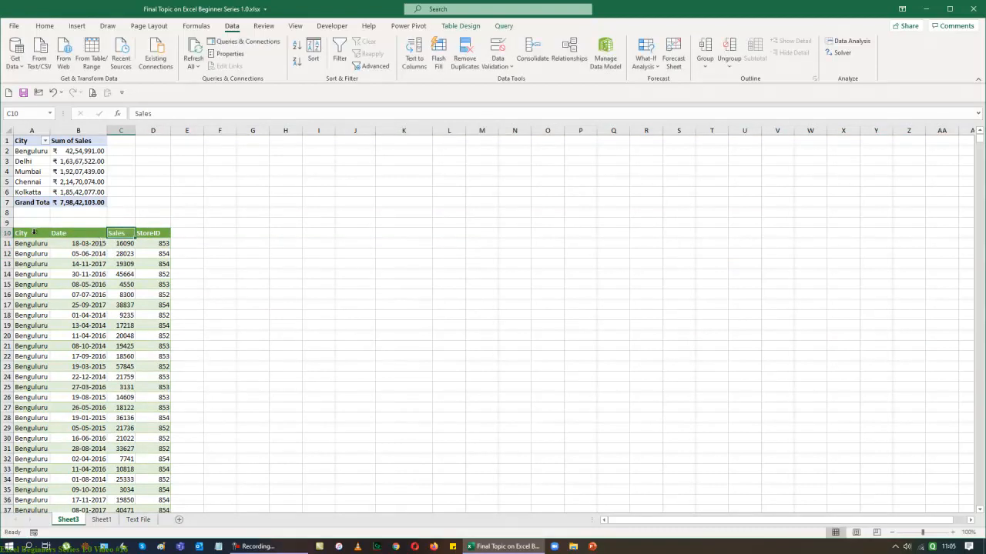
left_click(34, 232)
left_click_drag(35, 235, 117, 239)
left_click_drag(40, 234, 139, 232)
key("ctrl+shift+l")
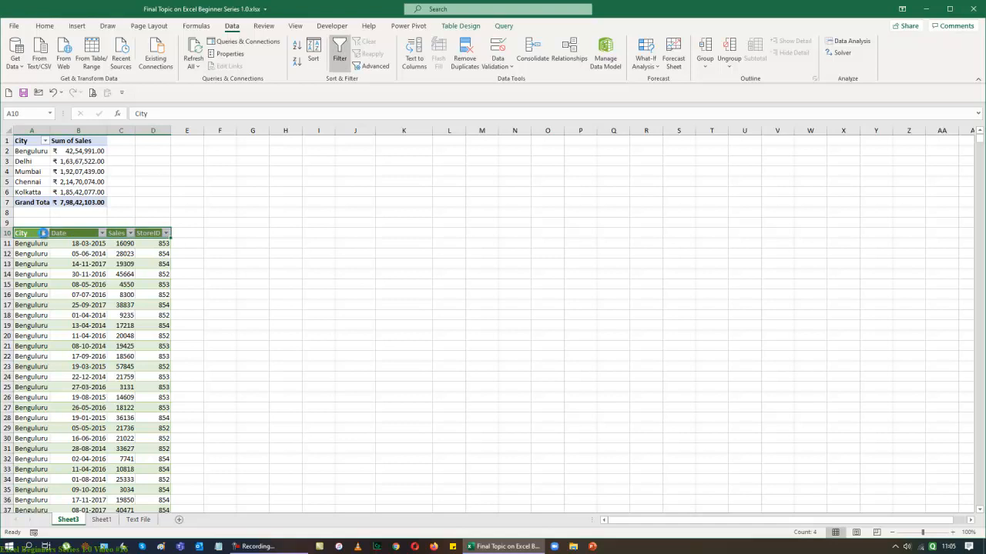
Filter the India table's City column to show only Delhi.
left_click(44, 233)
left_click(37, 341)
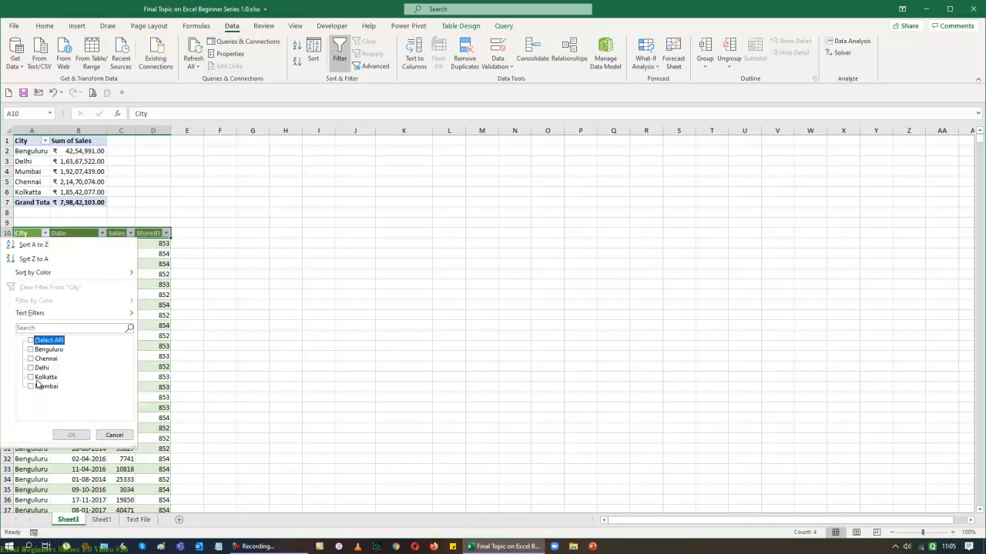
left_click(31, 349)
left_click(70, 435)
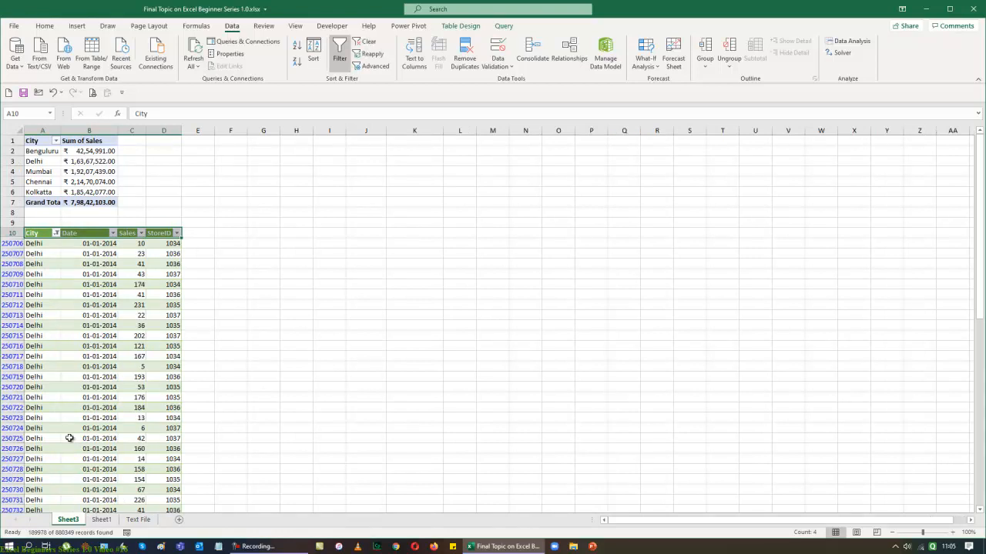
Refresh the City PivotTable while the Delhi filter is applied to the India table.
left_click(90, 181)
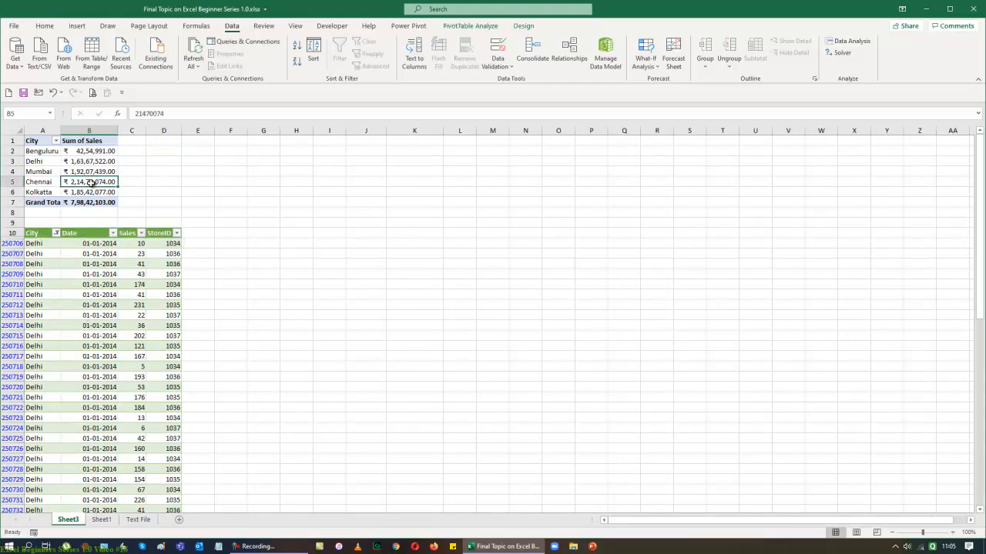
right_click(91, 184)
left_click(114, 235)
key("ctrl+1")
key("Escape")
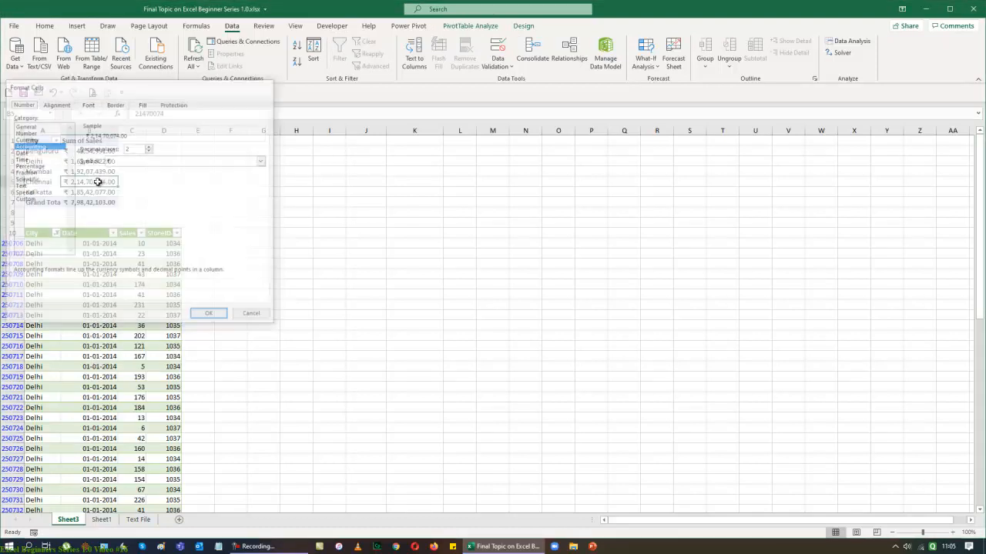
right_click(100, 181)
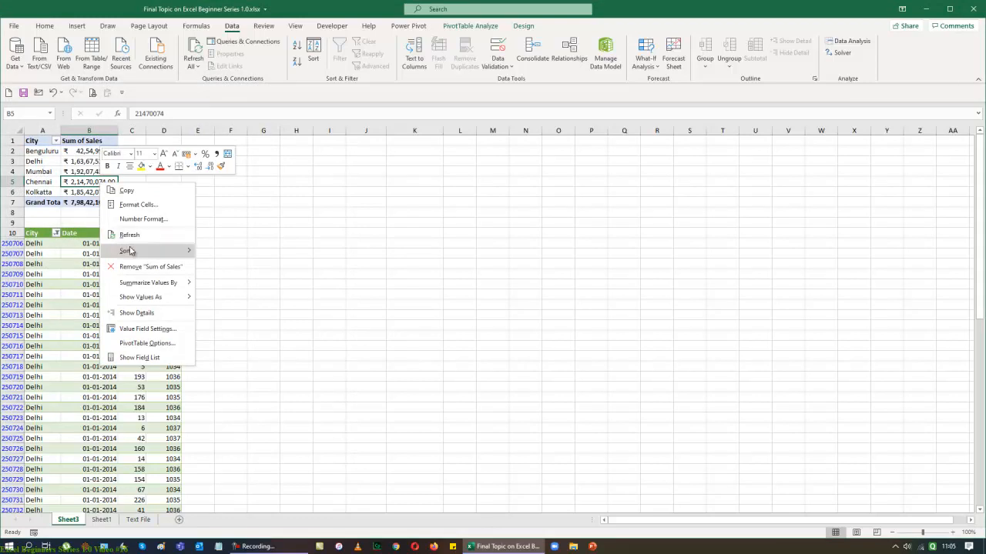
left_click(125, 234)
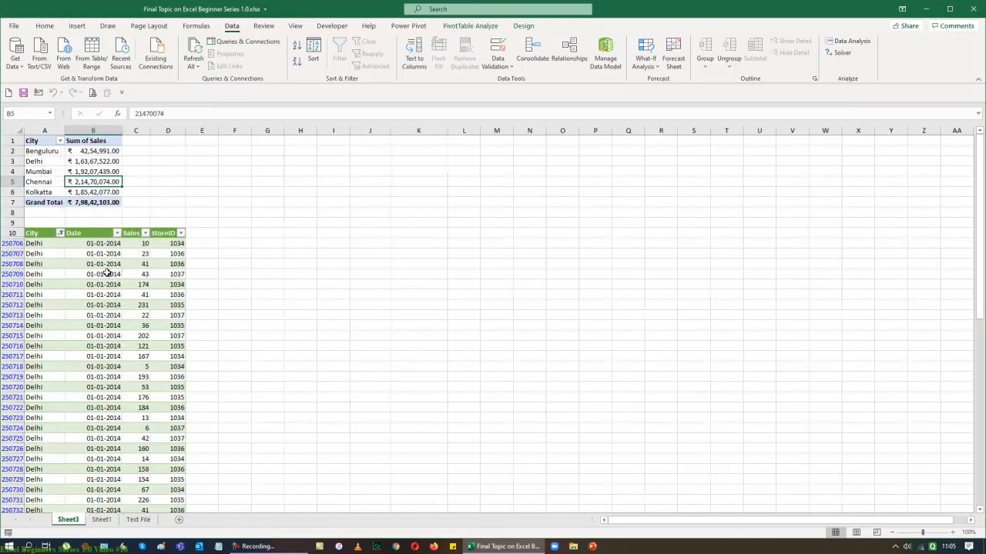
Reselect all cities in the India table's City filter and turn off the table's filtering.
left_click(61, 234)
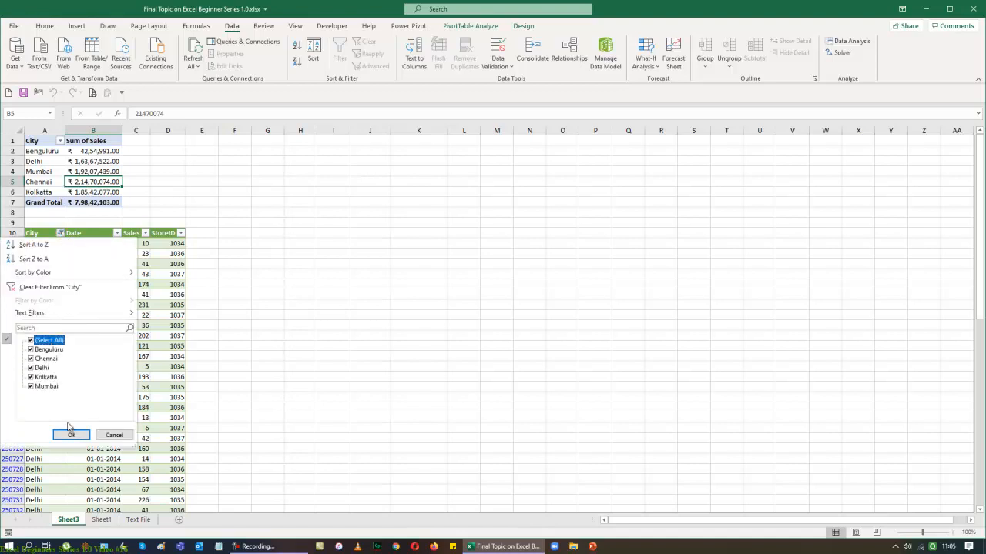
left_click(71, 435)
left_click(327, 324)
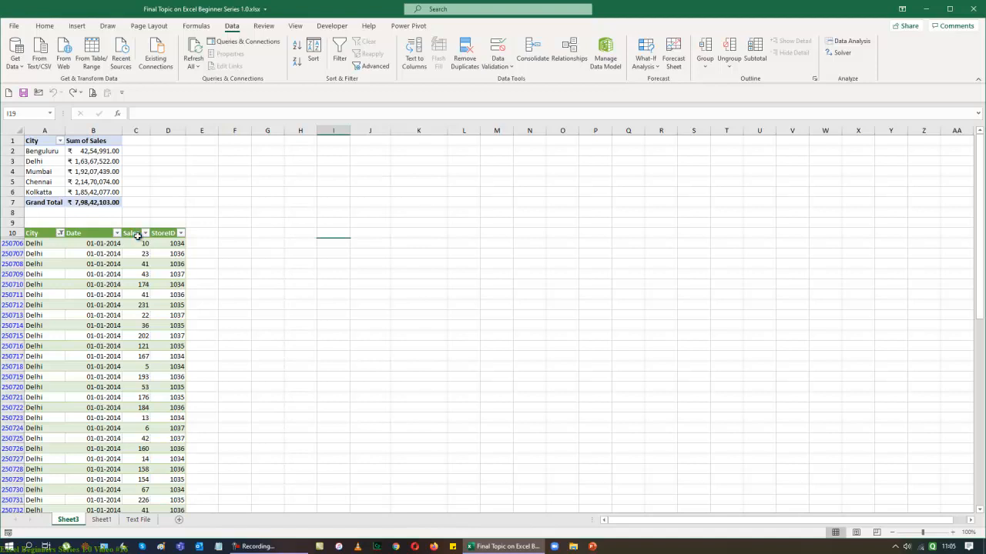
left_click(297, 316)
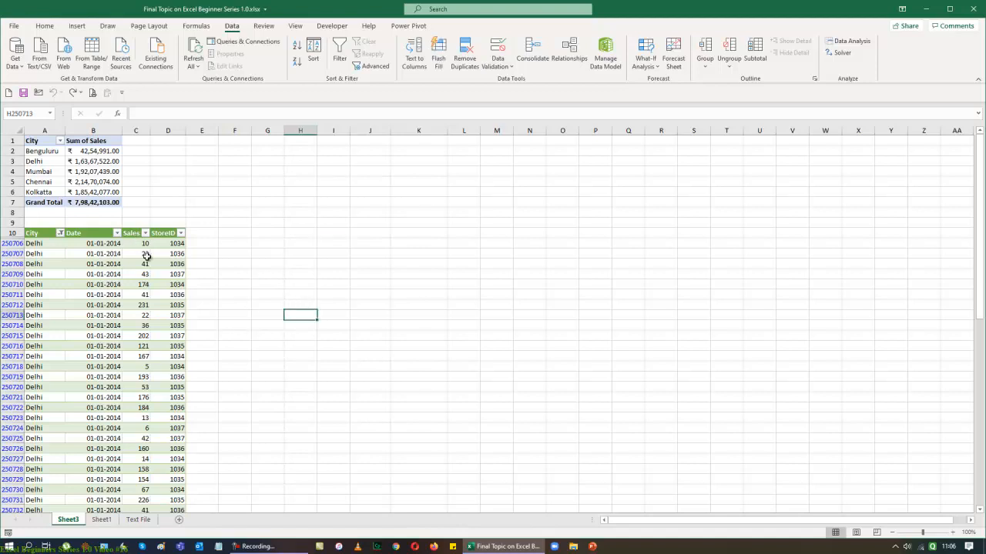
key("ctrl+shift+l")
left_click(497, 302)
left_click(40, 234)
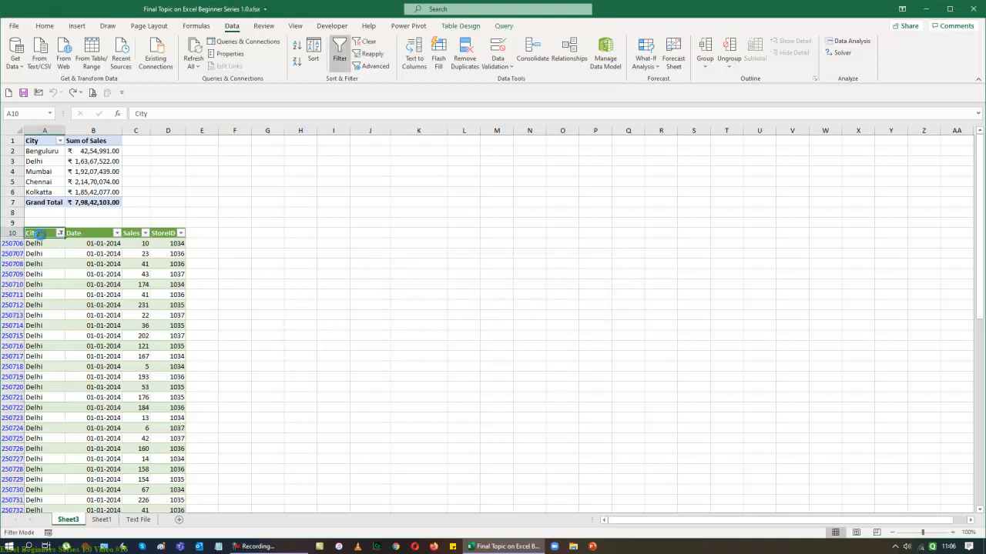
key("ctrl+shift+l")
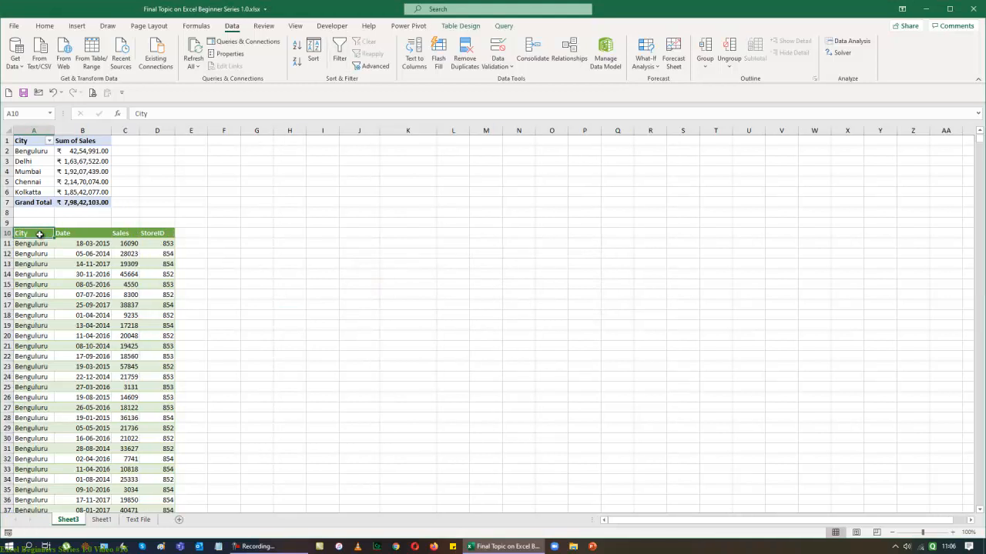
Rename the Sheet3 worksheet as CSV and switch to Sheet1.
left_click(98, 521)
left_click(68, 519)
left_click(74, 520)
key("BackSpace")
type("CSV")
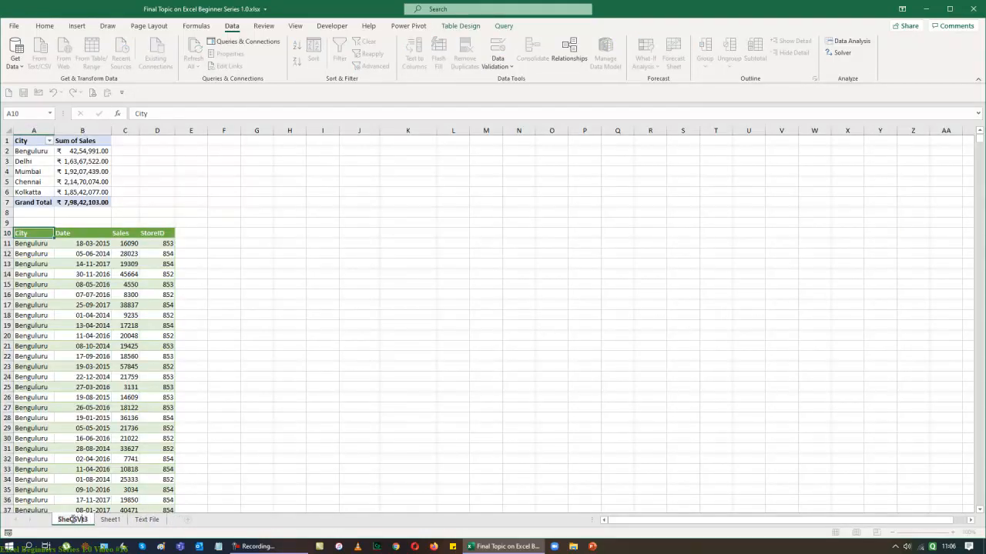
key("Return")
double_click(73, 520)
key("BackSpace")
type("CSV")
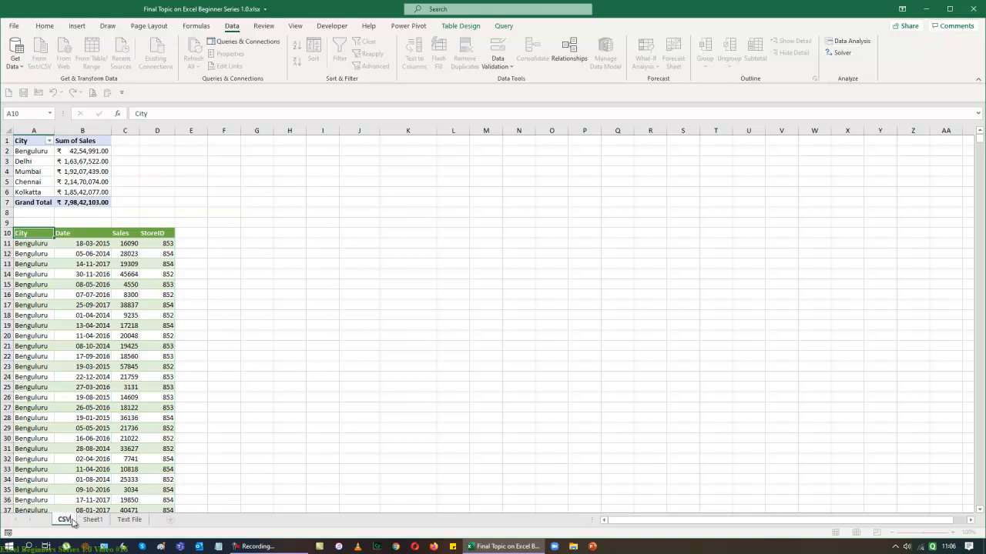
key("Return")
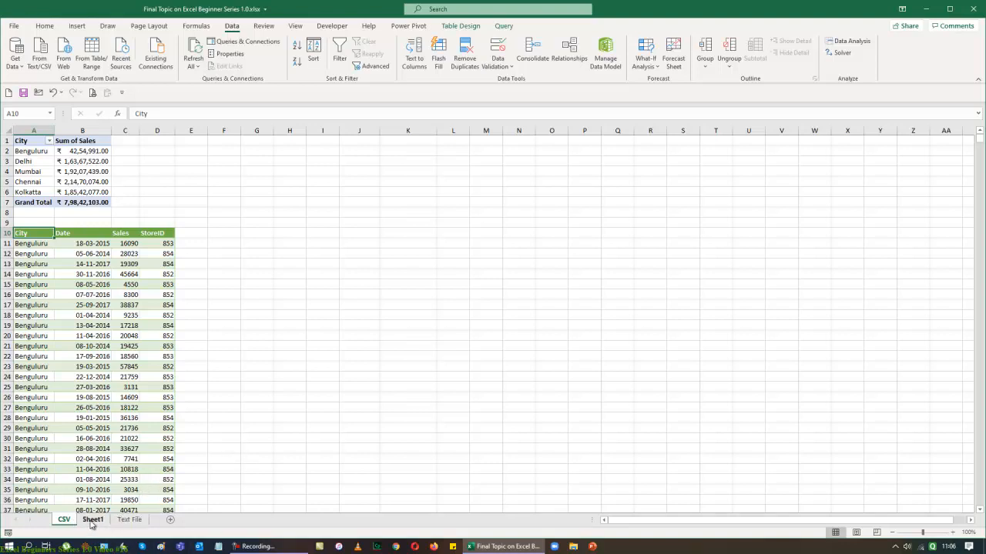
left_click(93, 522)
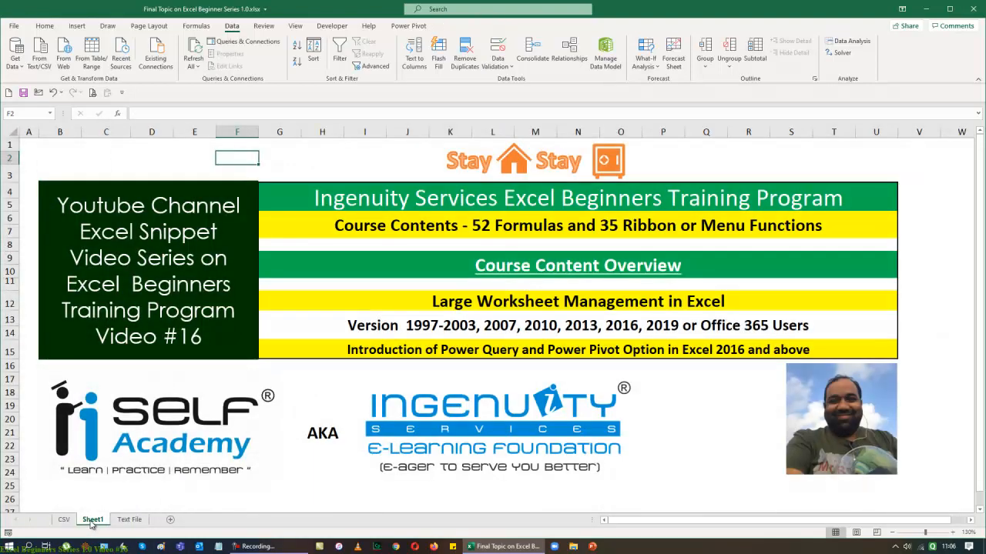